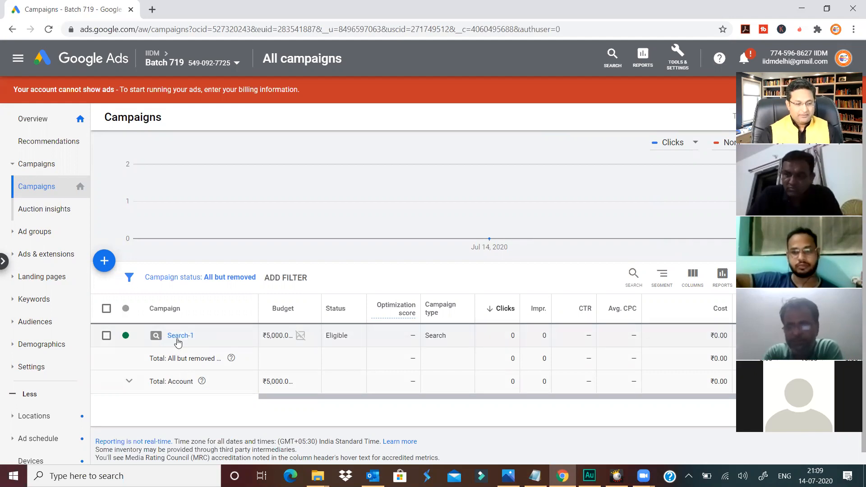
# Open the Search-1 campaign and start creating a new ad group in it.
pyautogui.click(178, 337)
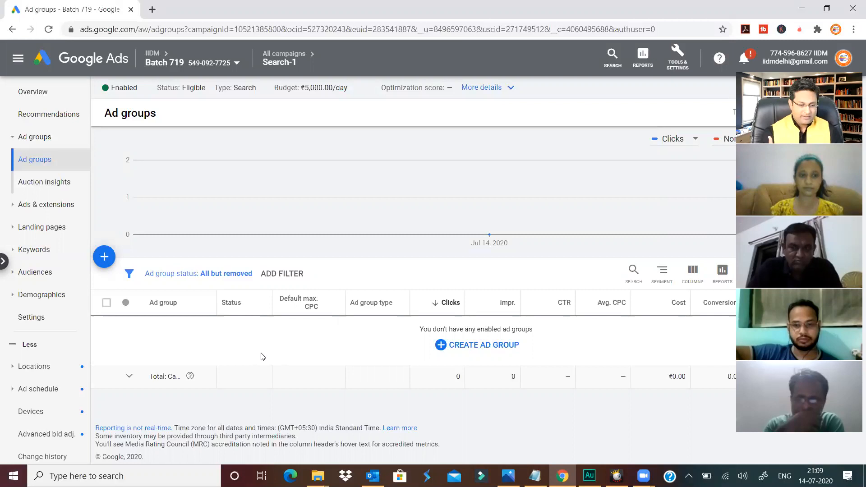
pyautogui.click(106, 265)
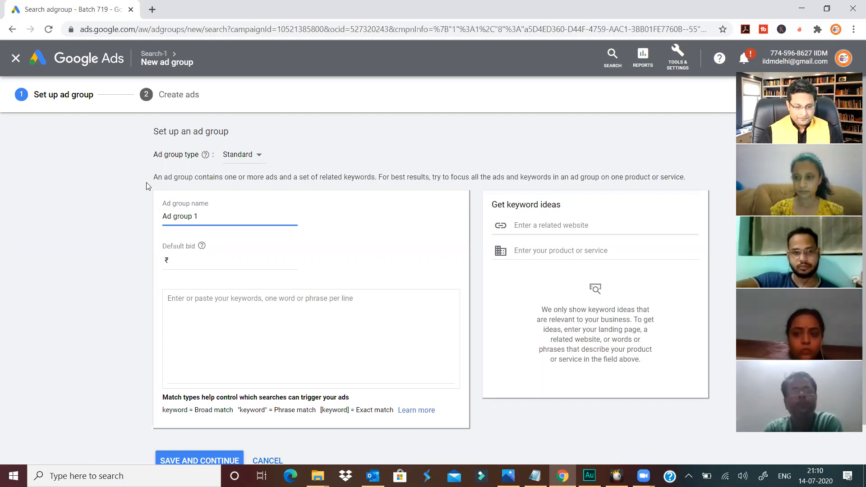
pyautogui.moveTo(213, 214); pyautogui.dragTo(114, 226)
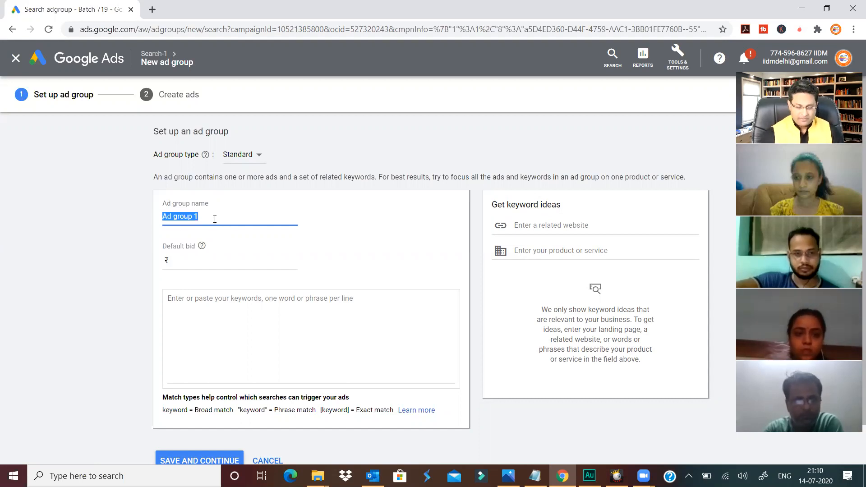
pyautogui.write('dfkjhsdkjfh')
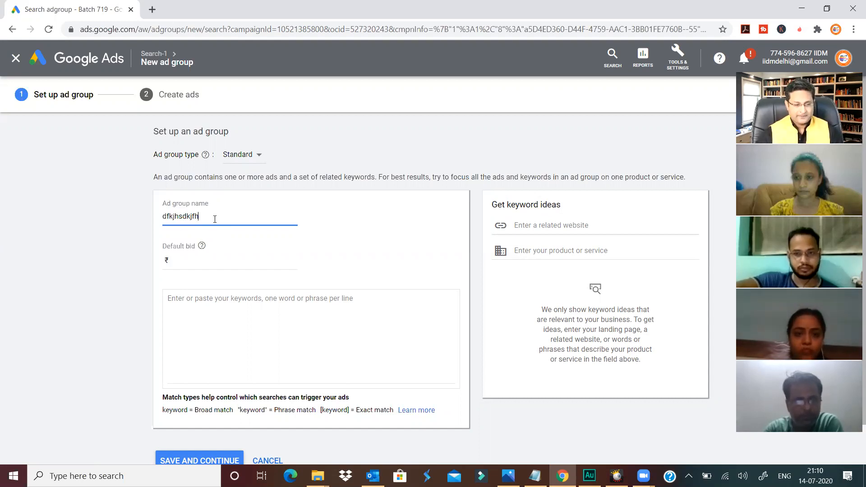
pyautogui.hotkey('ctrl', 'a')
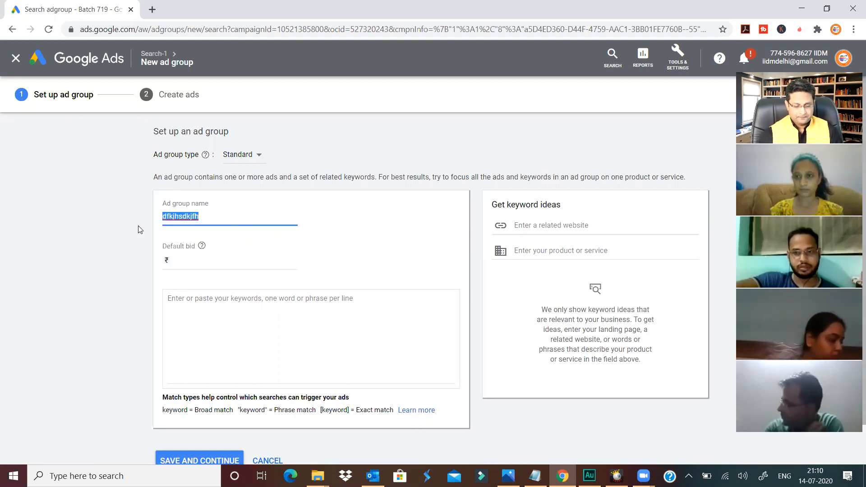
pyautogui.press('BackSpace')
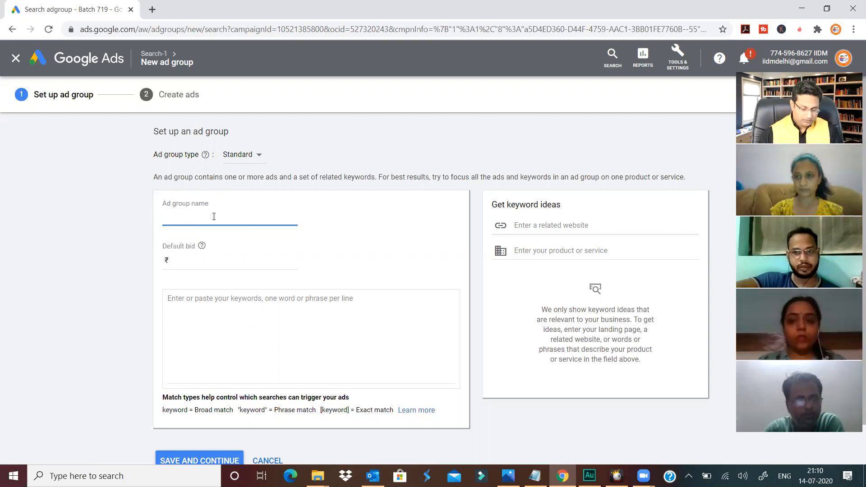
# Name the ad group "Batch 719 Ad Group" and set its default bid to ₹25.
pyautogui.write('Batch ')
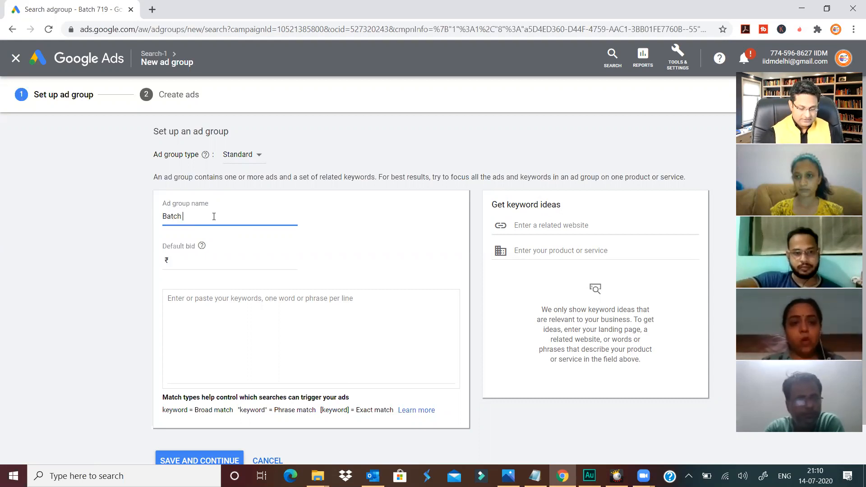
pyautogui.write('719 Ad Group')
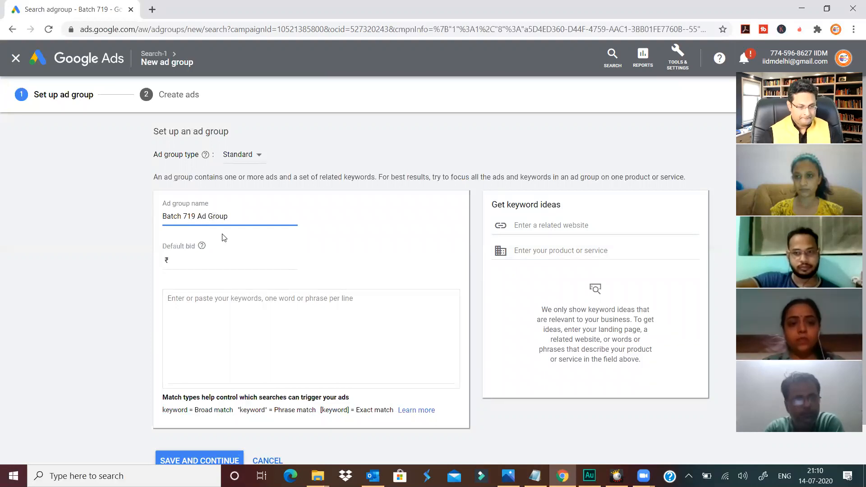
pyautogui.click(200, 264)
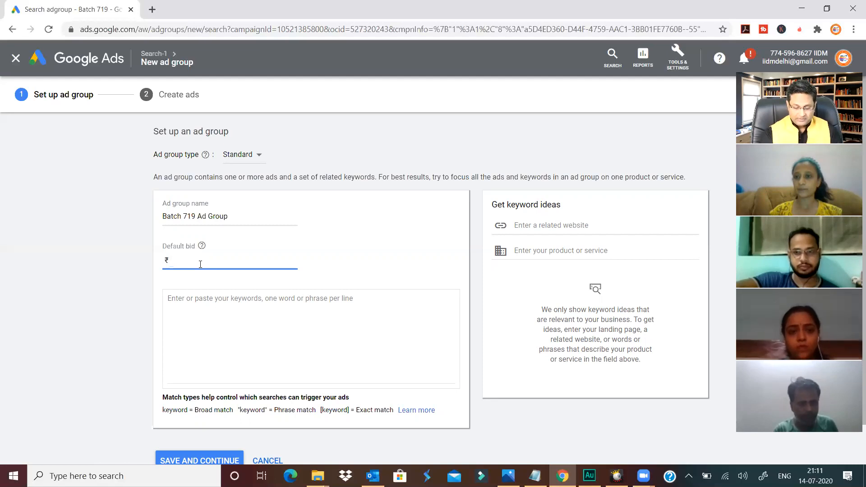
pyautogui.write('25')
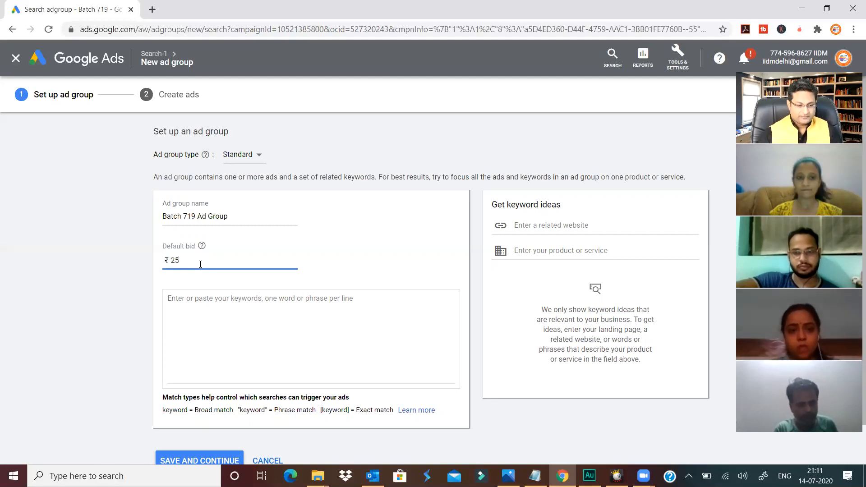
# Enter "digital marketing course" as the ad group's keyword.
pyautogui.click(237, 323)
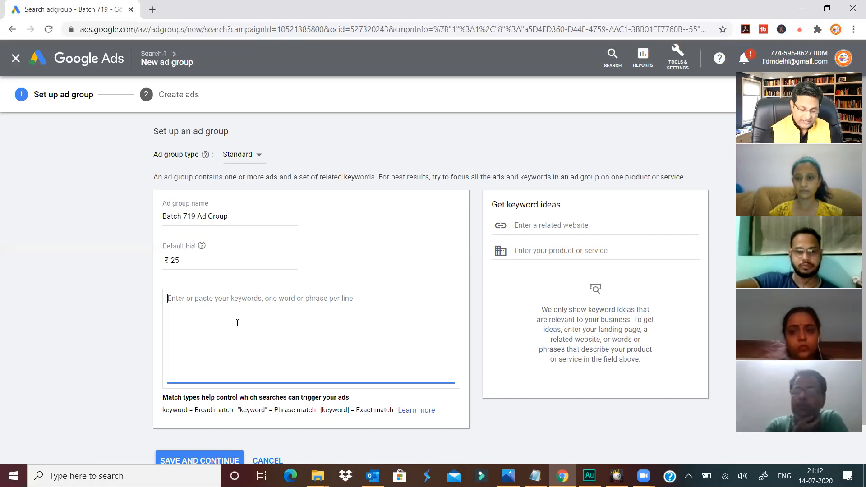
pyautogui.write('digit')
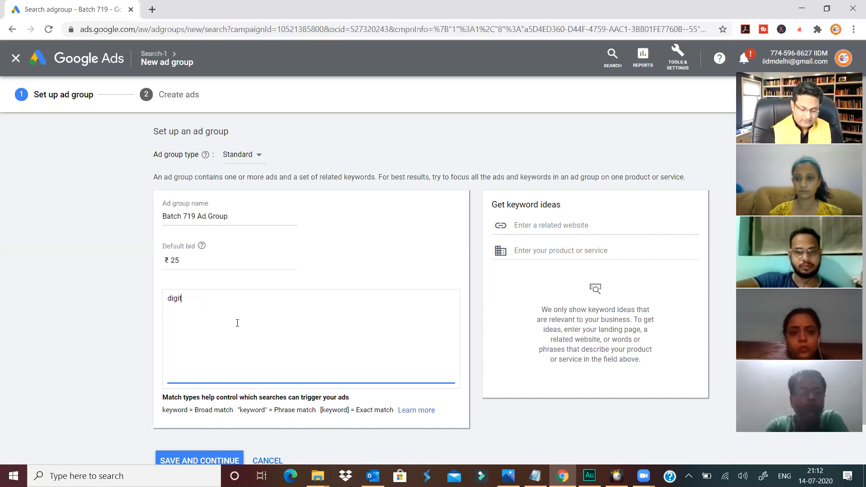
pyautogui.write('al marketing course')
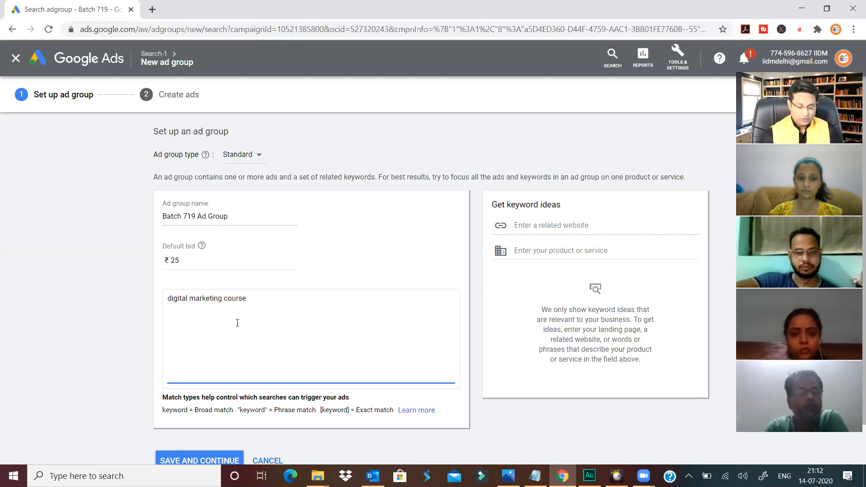
pyautogui.press('Return')
pyautogui.write('digital')
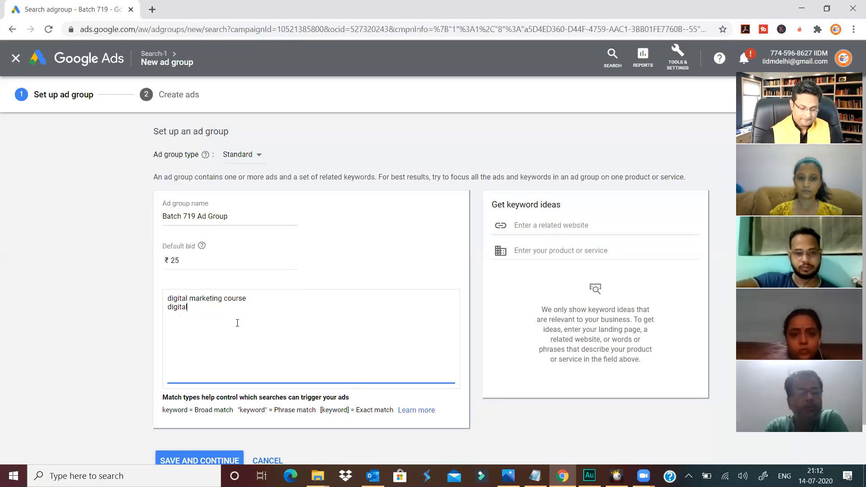
pyautogui.write(' marketing institute')
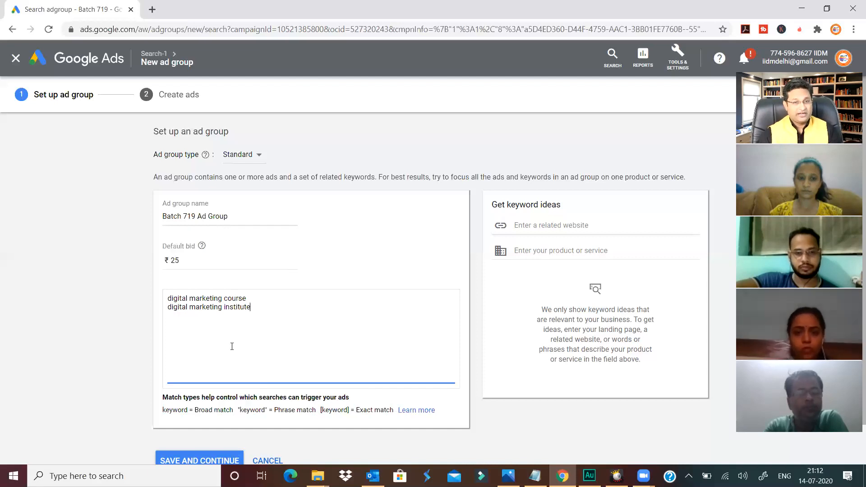
pyautogui.moveTo(261, 296); pyautogui.dragTo(161, 299)
pyautogui.moveTo(251, 310); pyautogui.dragTo(158, 314)
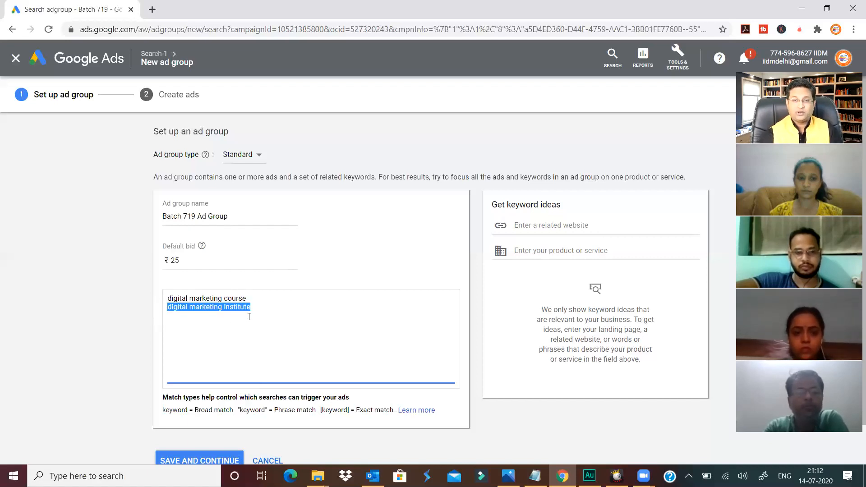
pyautogui.press('BackSpace')
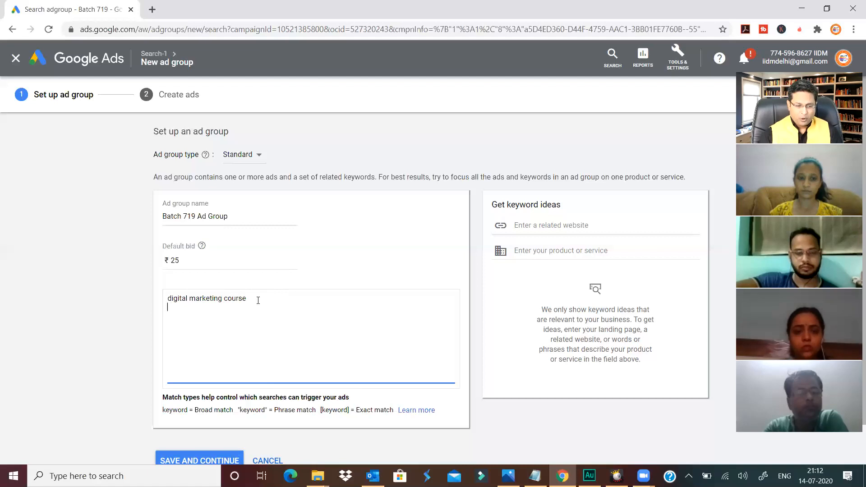
pyautogui.hotkey('ctrl', 'a')
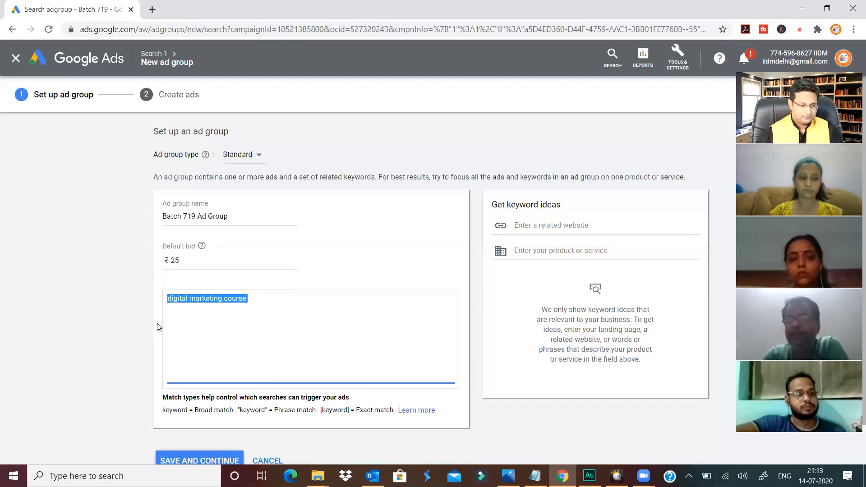
# Open the website gitanjalienterprise.in in a new browser tab and copy its address.
pyautogui.click(152, 9)
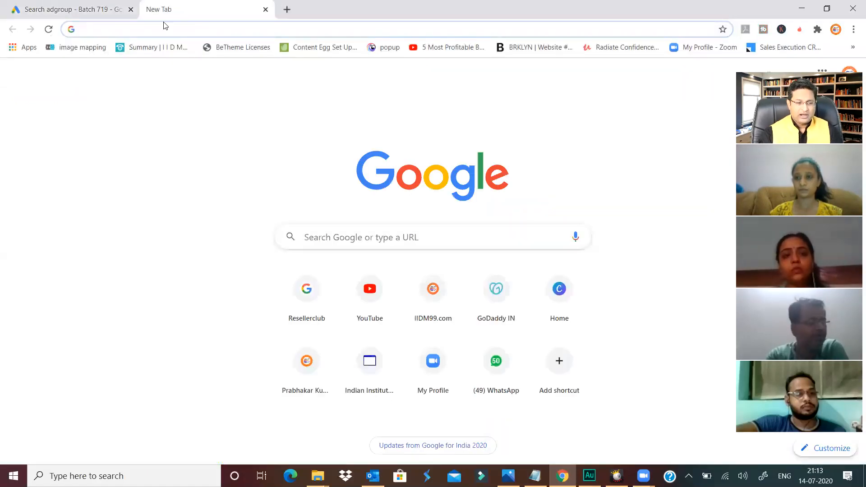
pyautogui.click(164, 28)
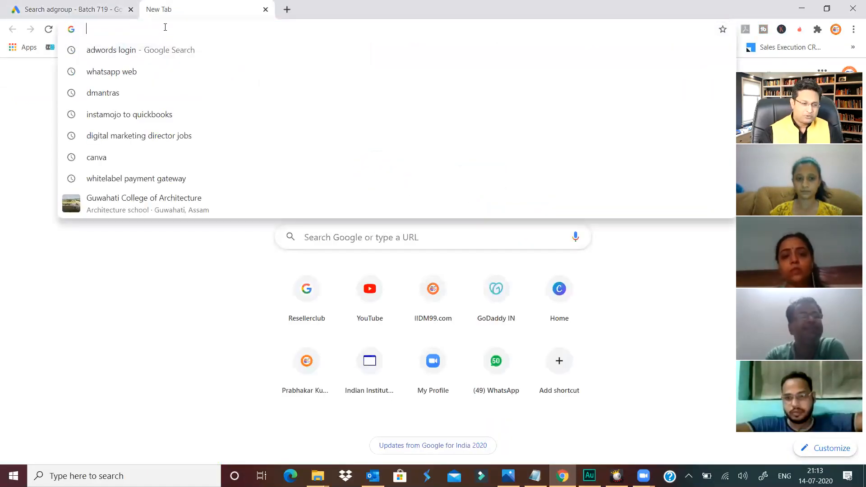
pyautogui.write('gitanjalienterprise.in')
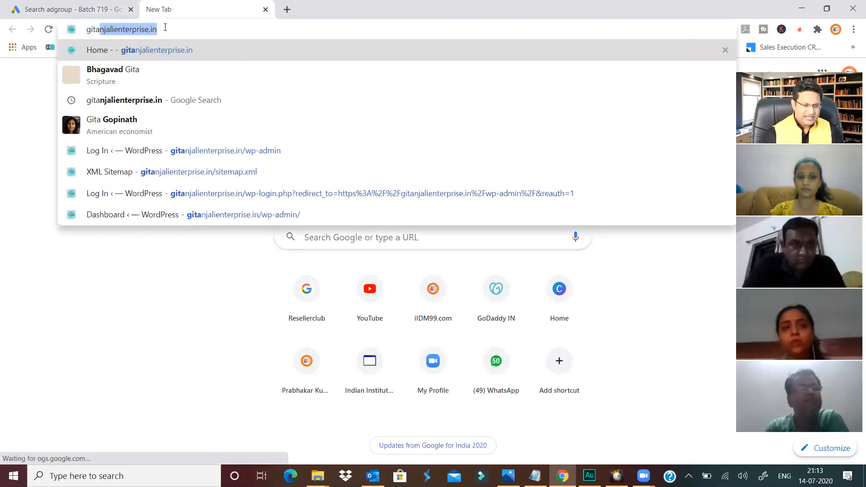
pyautogui.press('Return')
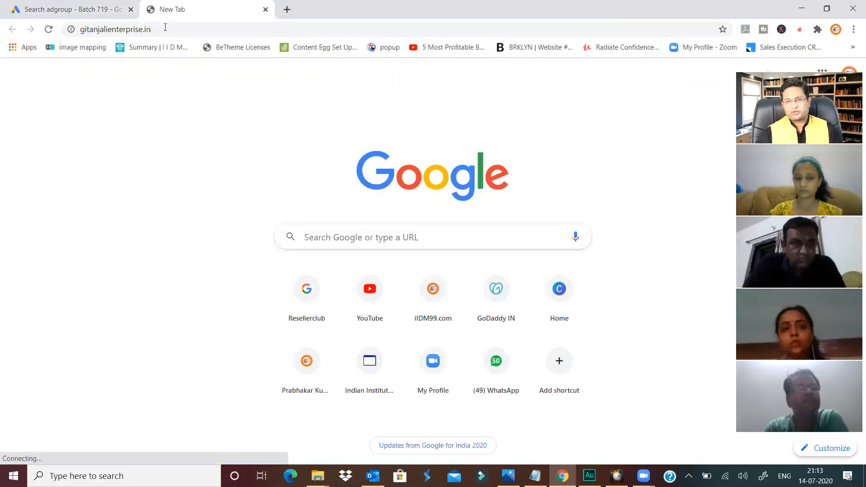
pyautogui.click(165, 27)
pyautogui.hotkey('ctrl', 'c')
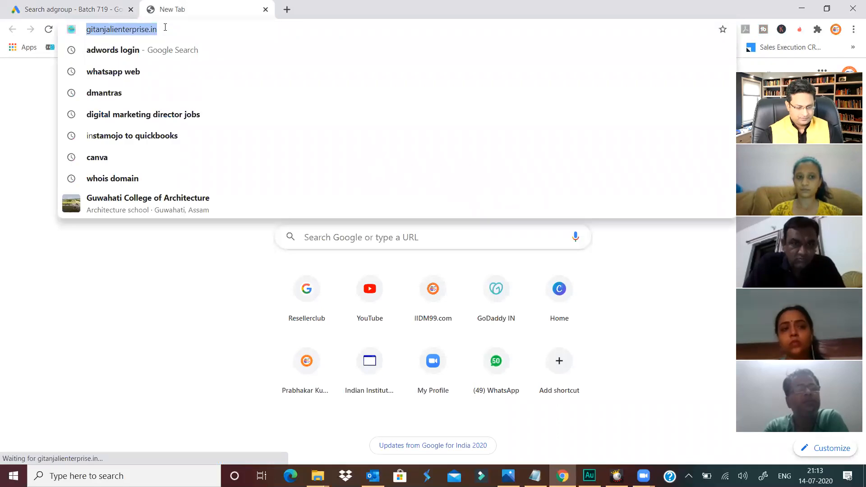
pyautogui.click(102, 11)
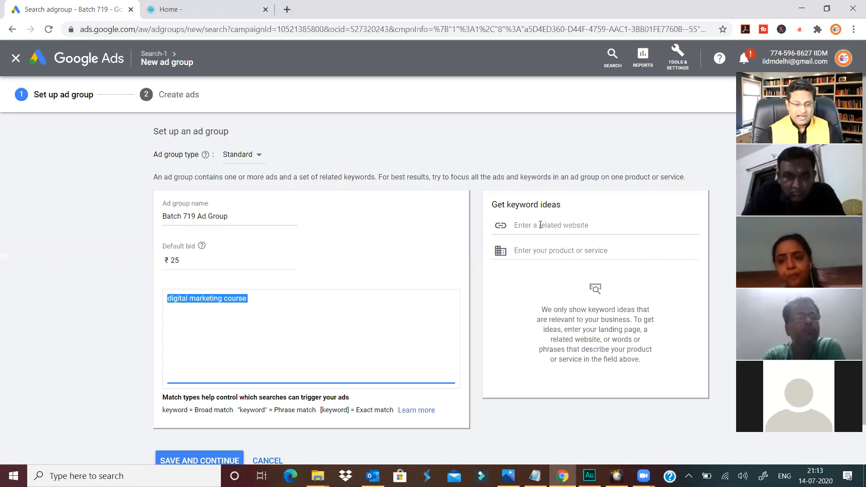
pyautogui.click(540, 225)
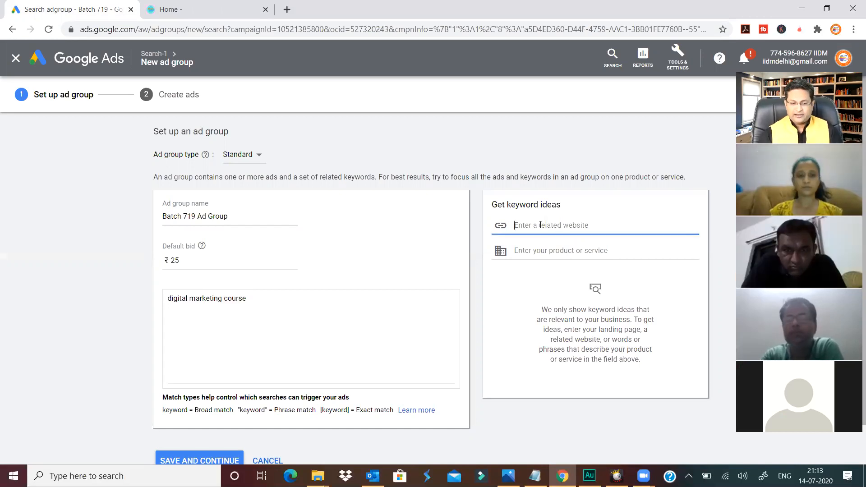
pyautogui.hotkey('ctrl', 'v')
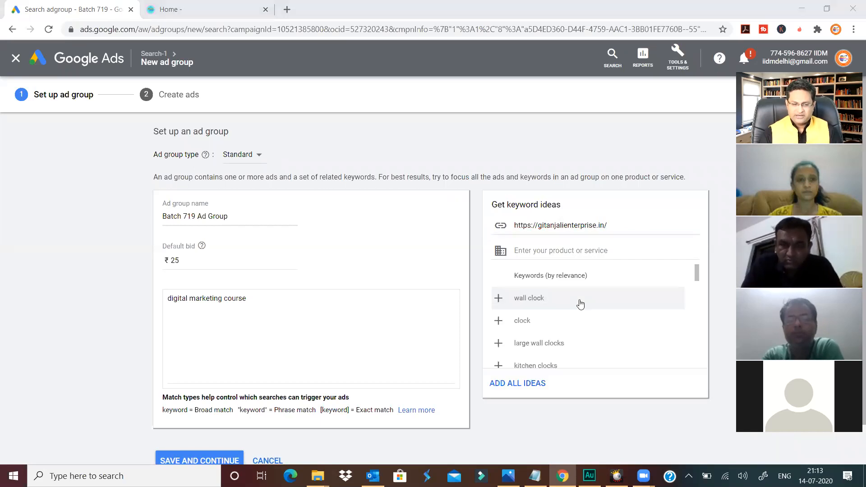
pyautogui.scroll(-3, 579, 307)
pyautogui.scroll(-5, 578, 311)
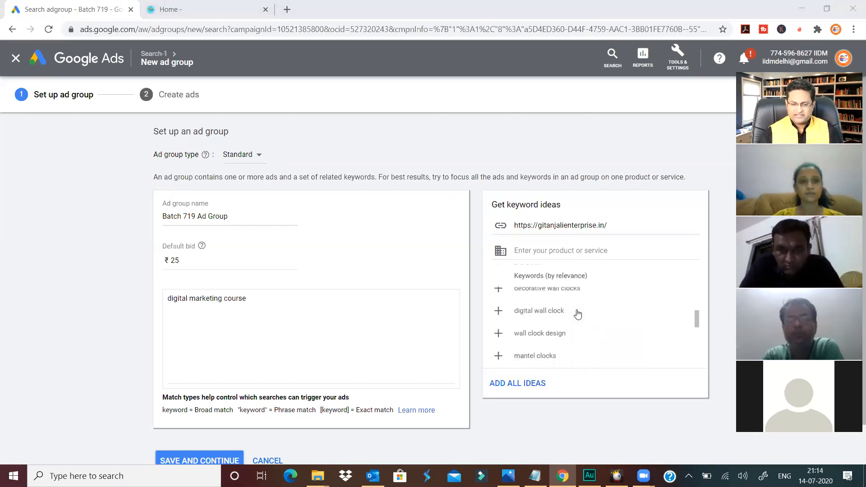
pyautogui.scroll(-2, 585, 330)
pyautogui.scroll(10, 584, 332)
pyautogui.scroll(-5, 585, 332)
pyautogui.scroll(8, 586, 325)
pyautogui.scroll(1, 585, 321)
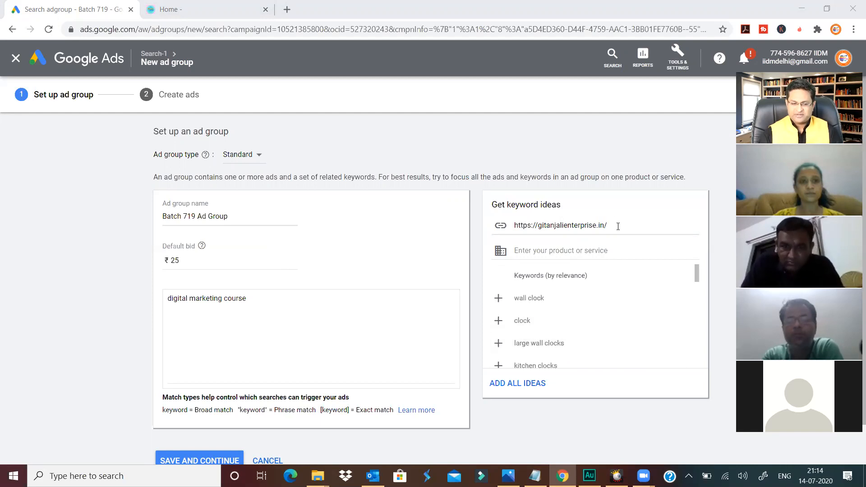
# Clear the related website from the keyword ideas, and open the dsim.in site in the other browser tab through a web search for "dsim".
pyautogui.moveTo(618, 226); pyautogui.dragTo(510, 206)
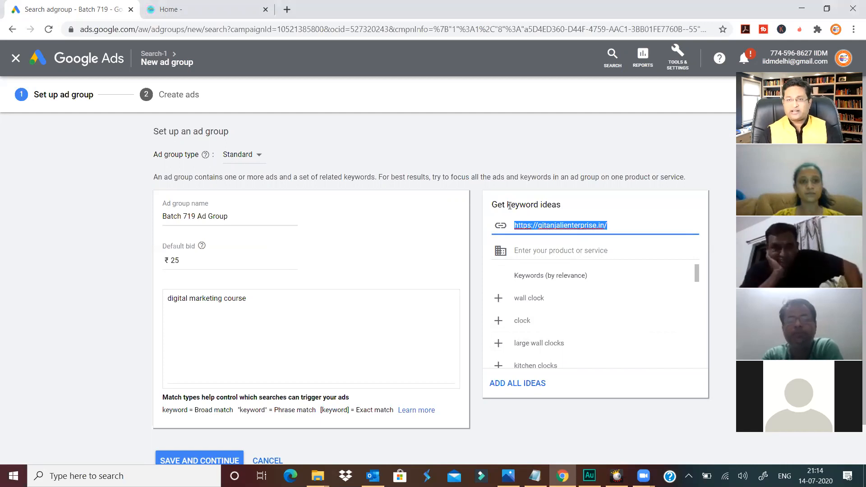
pyautogui.press('BackSpace')
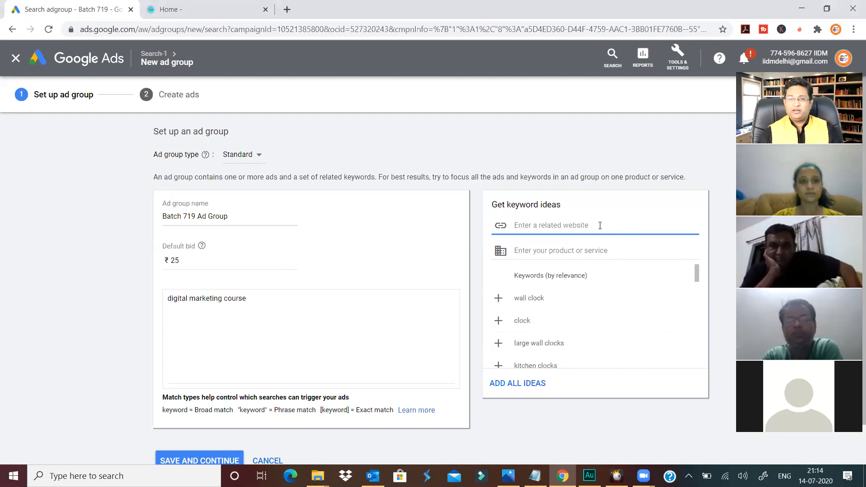
pyautogui.click(194, 8)
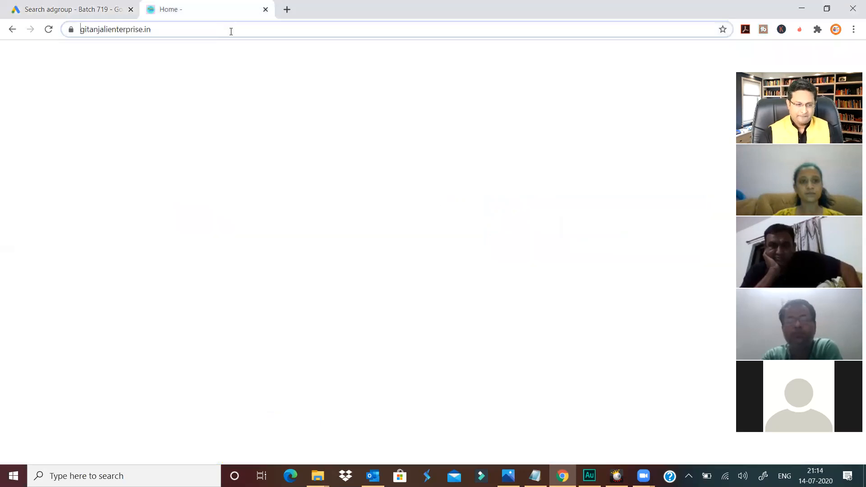
pyautogui.click(231, 31)
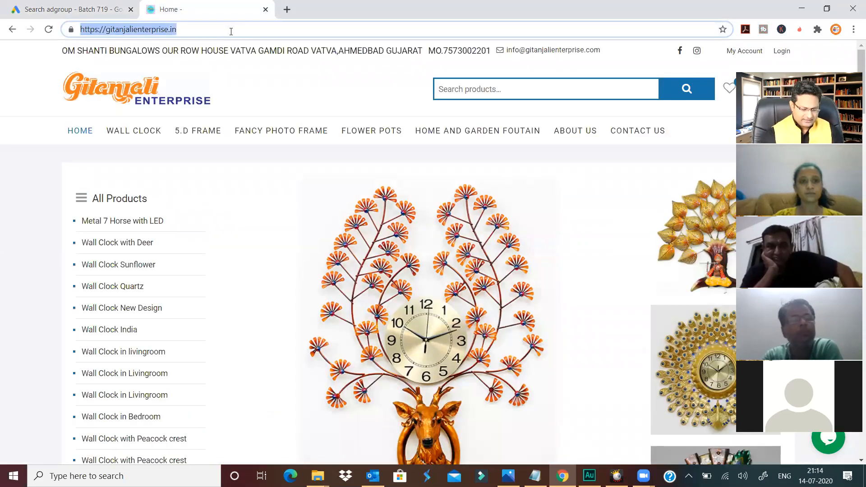
pyautogui.write('dsim')
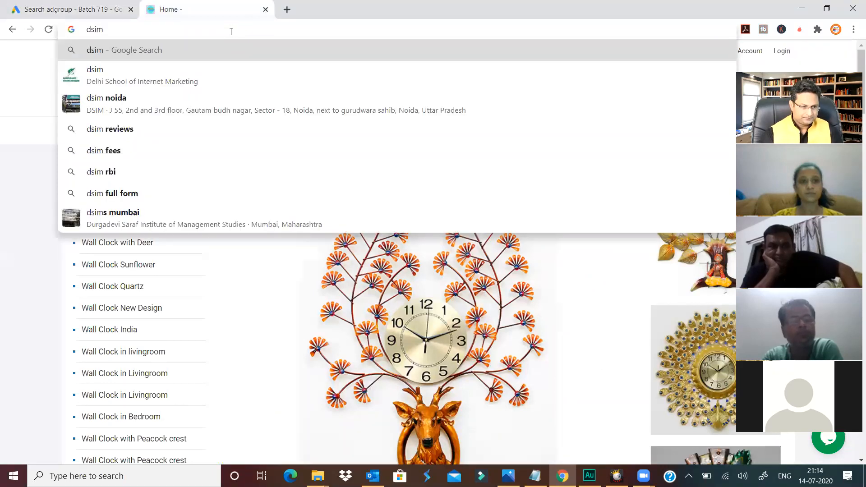
pyautogui.press('Return')
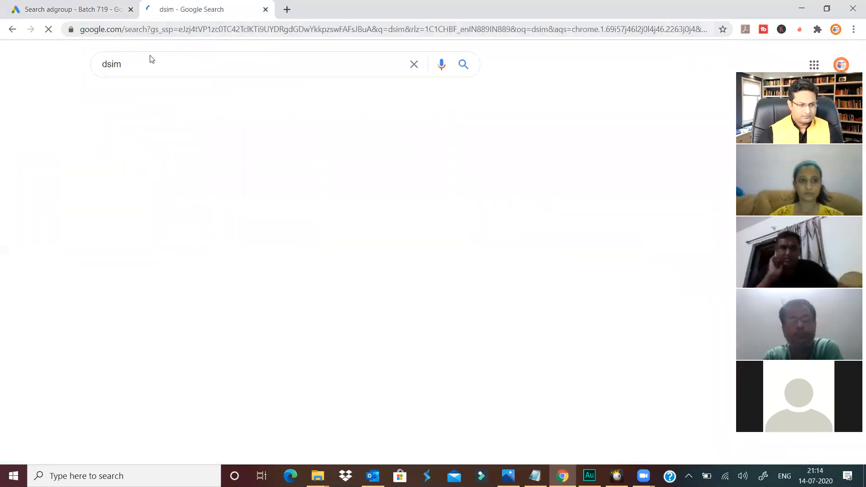
pyautogui.click(170, 162)
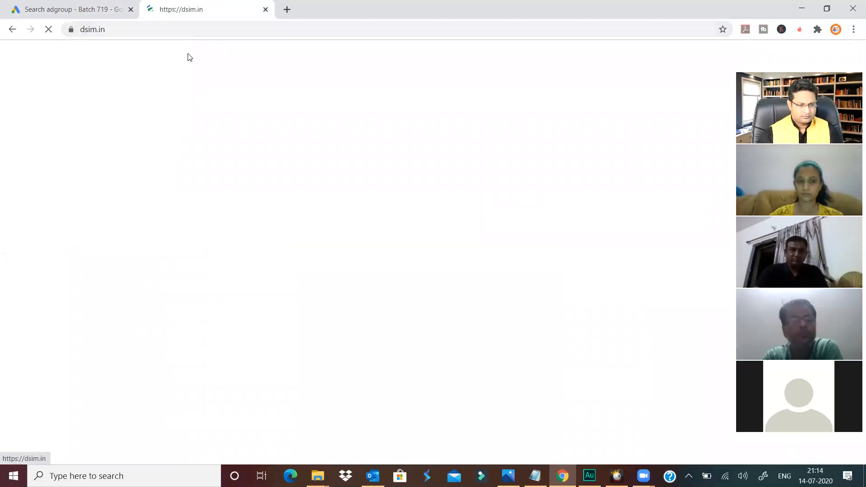
pyautogui.click(182, 28)
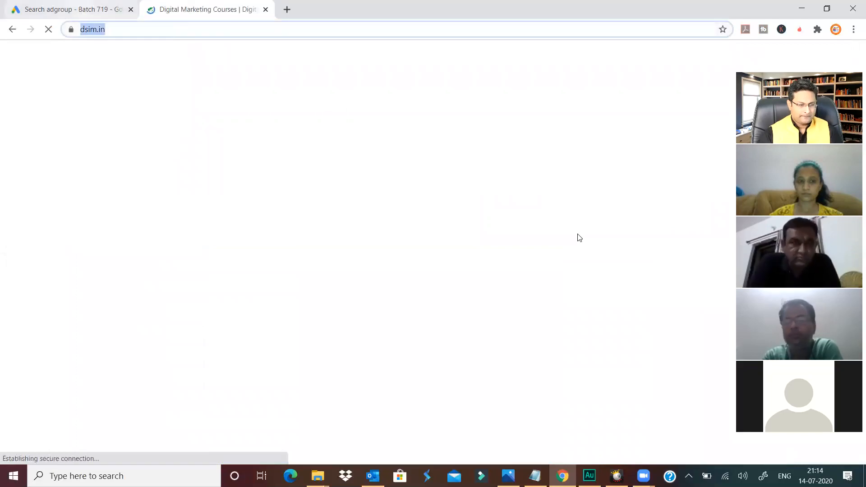
pyautogui.hotkey('ctrl', 'shift', 'Tab')
pyautogui.write('https://dsim.in/')
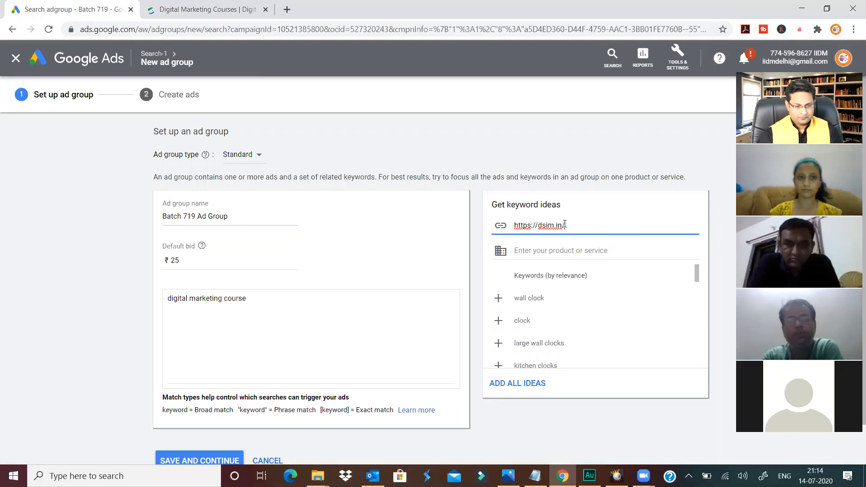
pyautogui.press('Return')
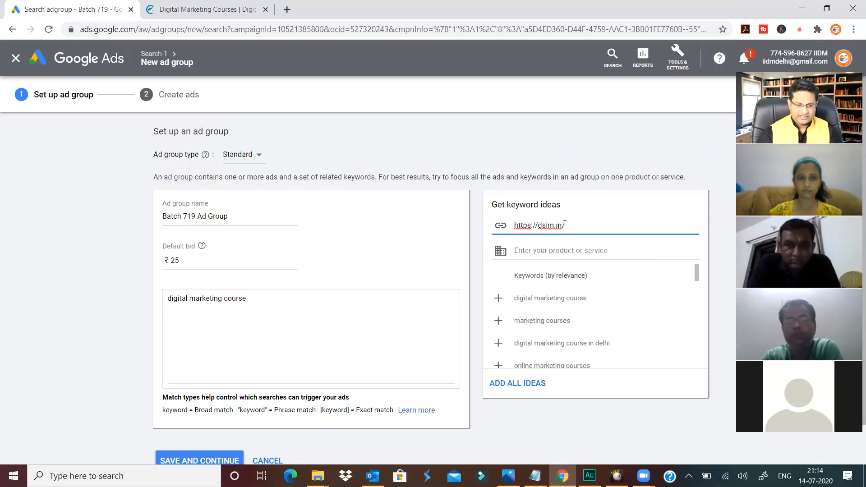
# Look through the keyword ideas suggested for the dsim.in website.
pyautogui.scroll(-4, 612, 321)
pyautogui.scroll(-5, 612, 321)
pyautogui.scroll(-3, 612, 321)
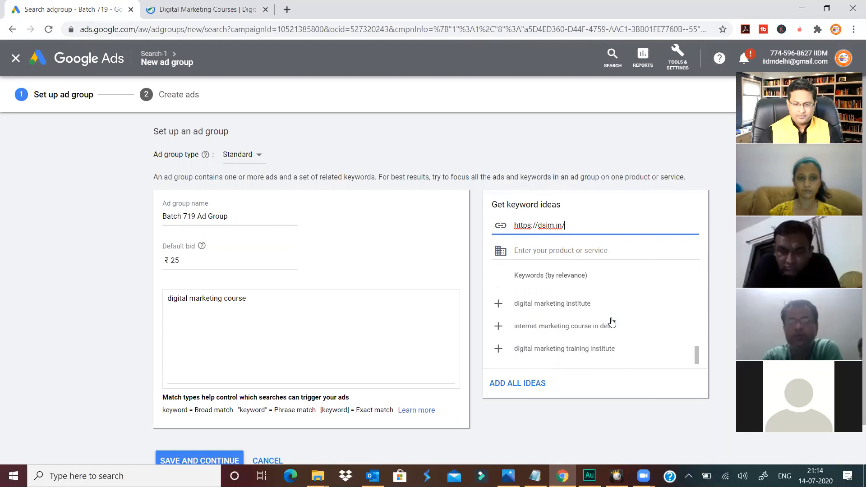
pyautogui.click(605, 353)
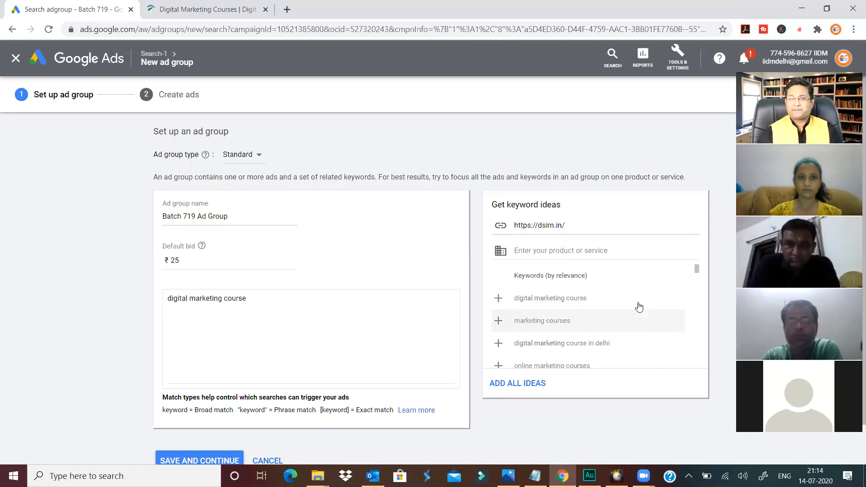
pyautogui.scroll(-5, 619, 300)
pyautogui.scroll(5, 620, 304)
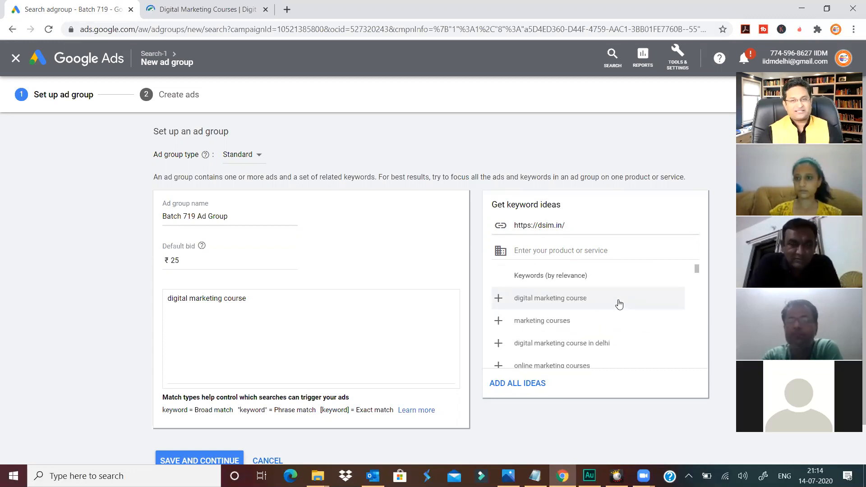
pyautogui.scroll(-8, 620, 306)
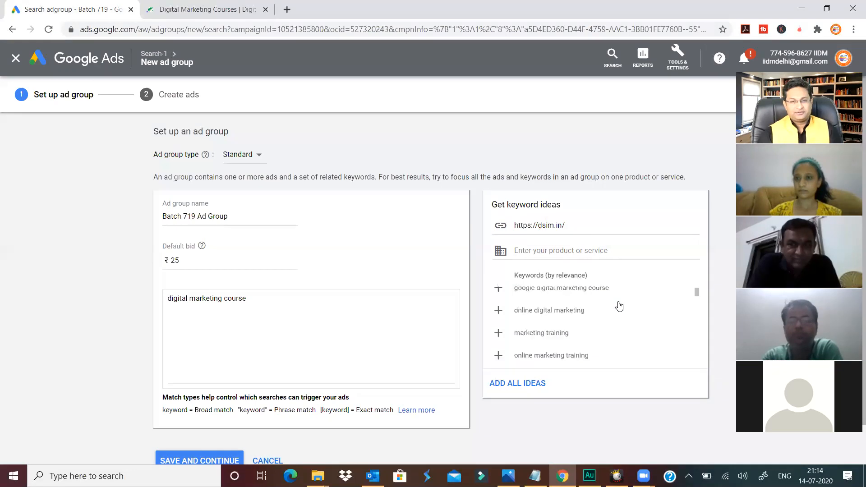
pyautogui.scroll(5, 619, 306)
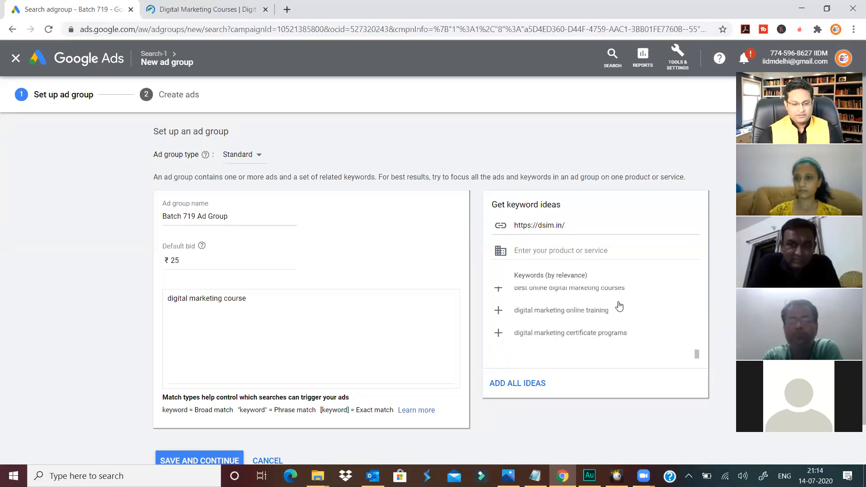
pyautogui.scroll(2, 619, 306)
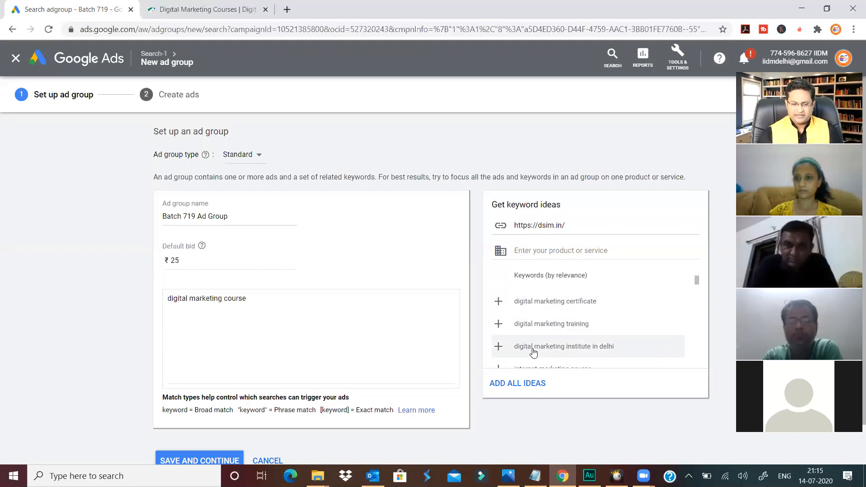
pyautogui.scroll(-2, 539, 337)
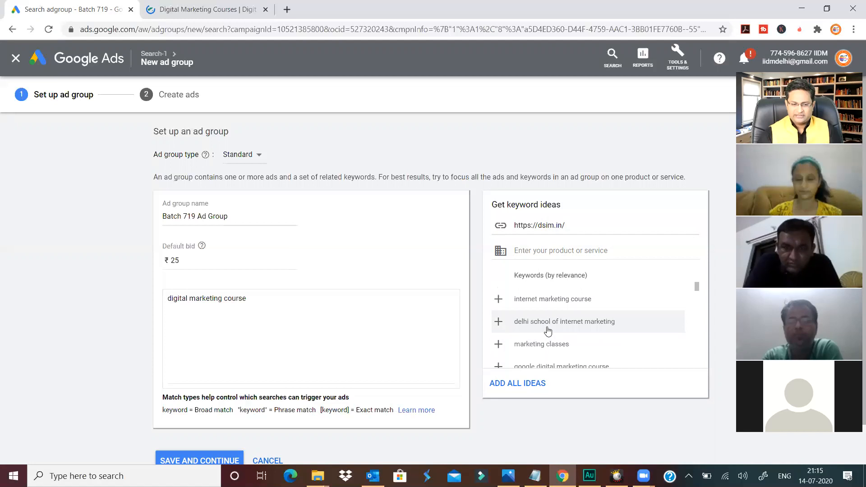
pyautogui.scroll(-2, 564, 328)
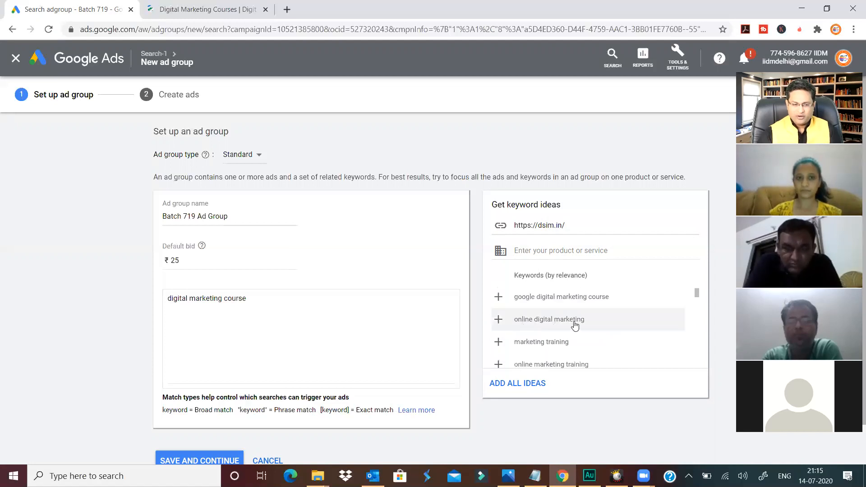
pyautogui.scroll(-5, 561, 346)
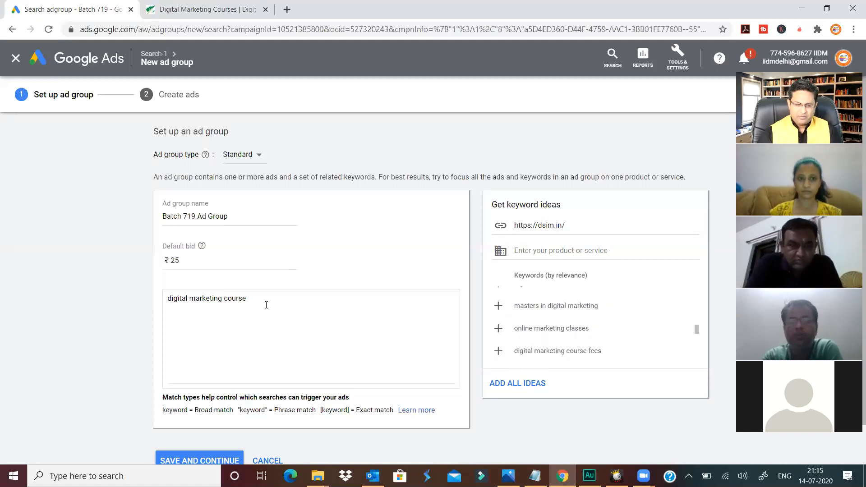
# Replace the ad group's keyword with the modified broad match version "+digital +marketing +course".
pyautogui.moveTo(265, 304); pyautogui.dragTo(129, 298)
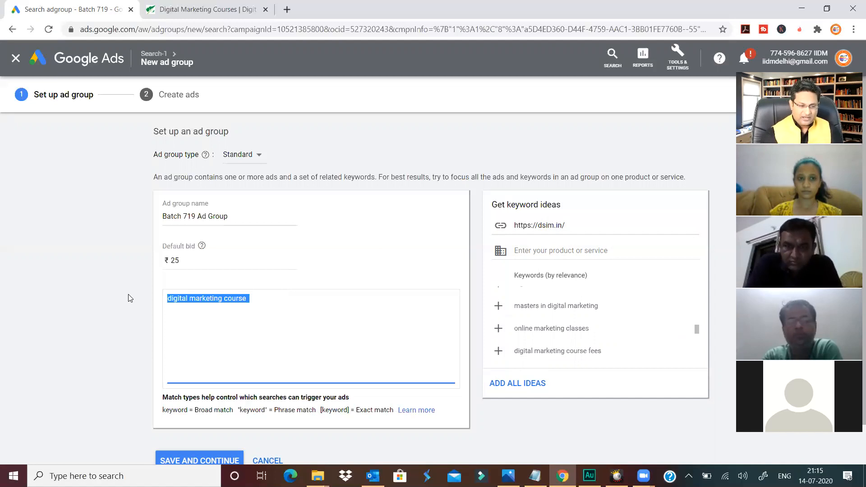
pyautogui.press('BackSpace')
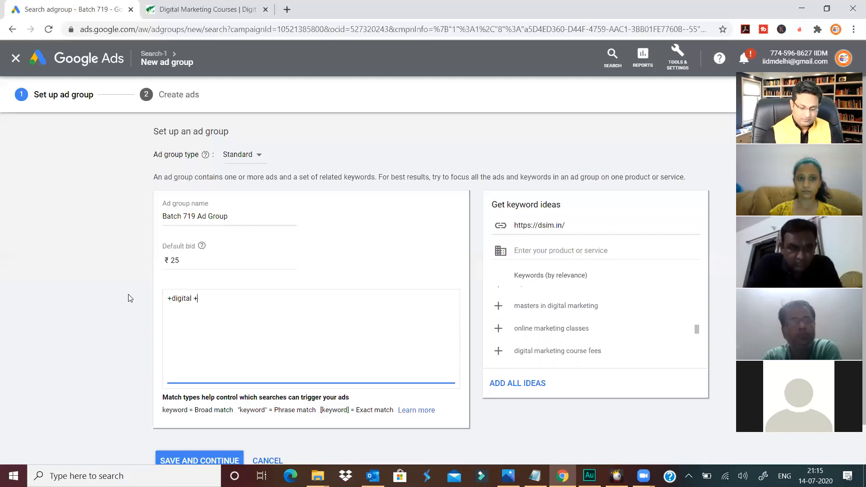
pyautogui.write('marketing +course')
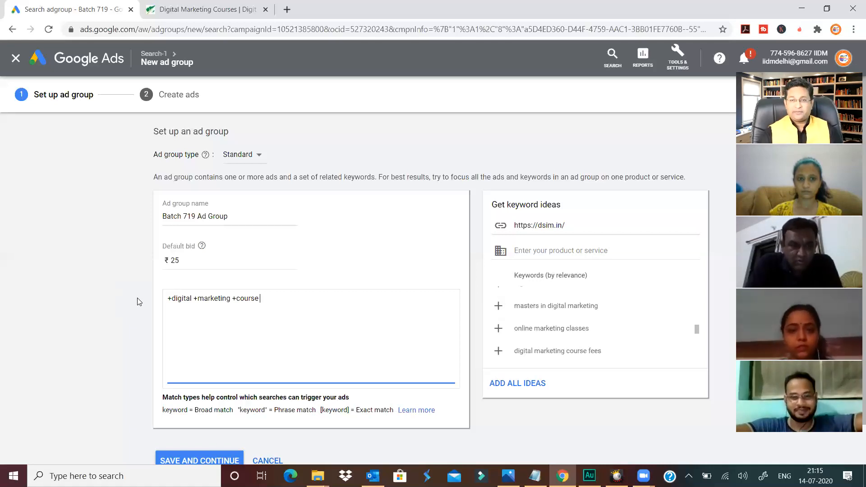
pyautogui.moveTo(273, 302); pyautogui.dragTo(130, 305)
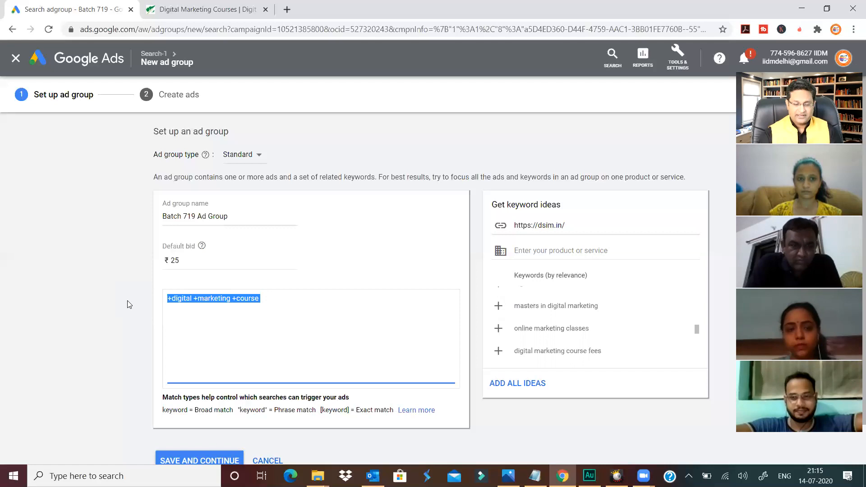
pyautogui.click(294, 300)
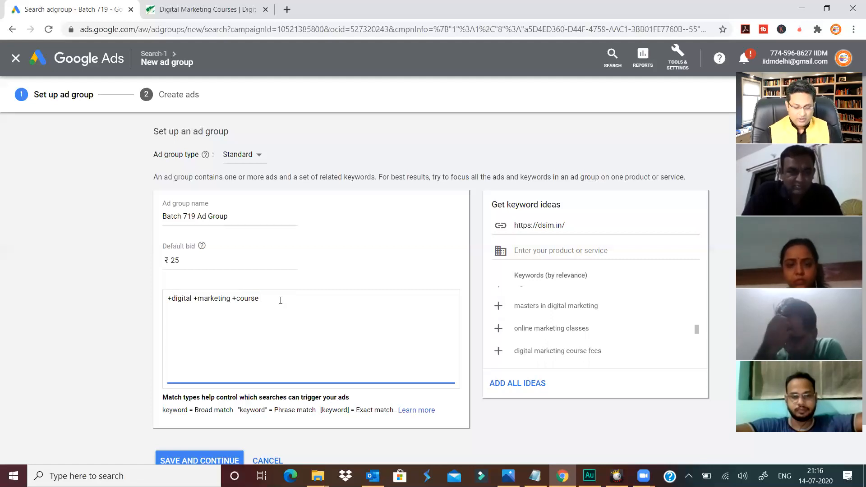
# Add "+digital +marketing" as a second keyword on its own line and check the suggested keyword ideas.
pyautogui.press('Return')
pyautogui.write('+')
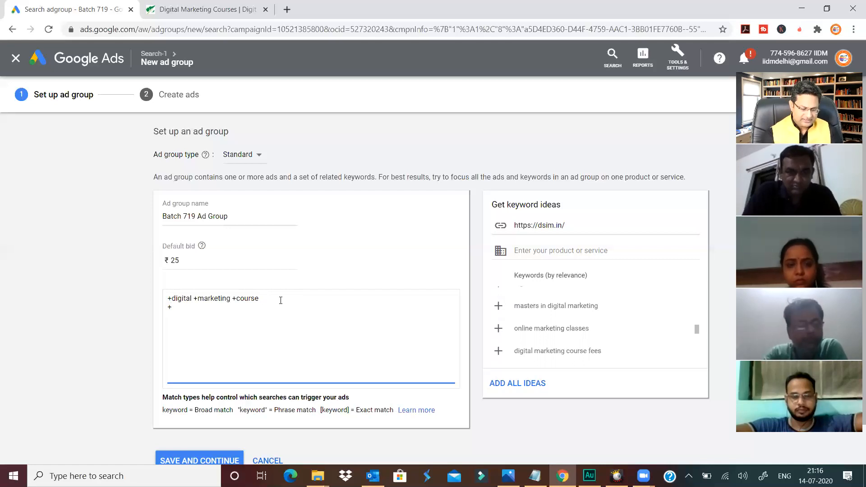
pyautogui.write('digital')
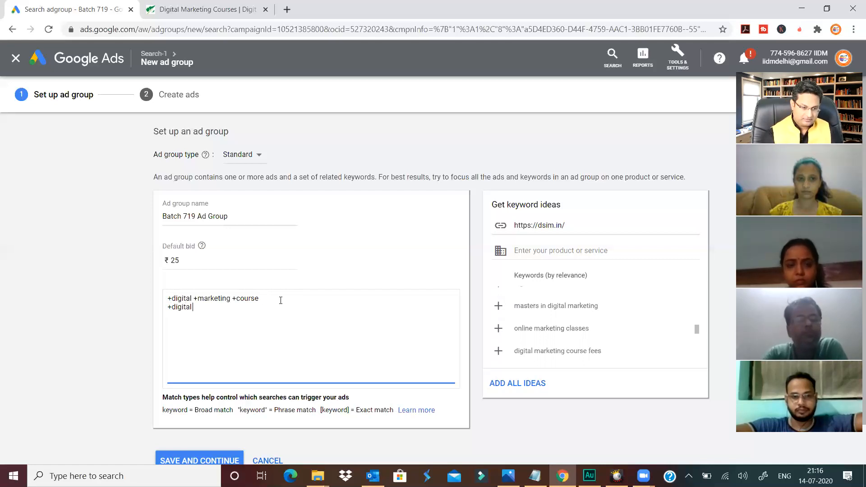
pyautogui.write(' +marketing')
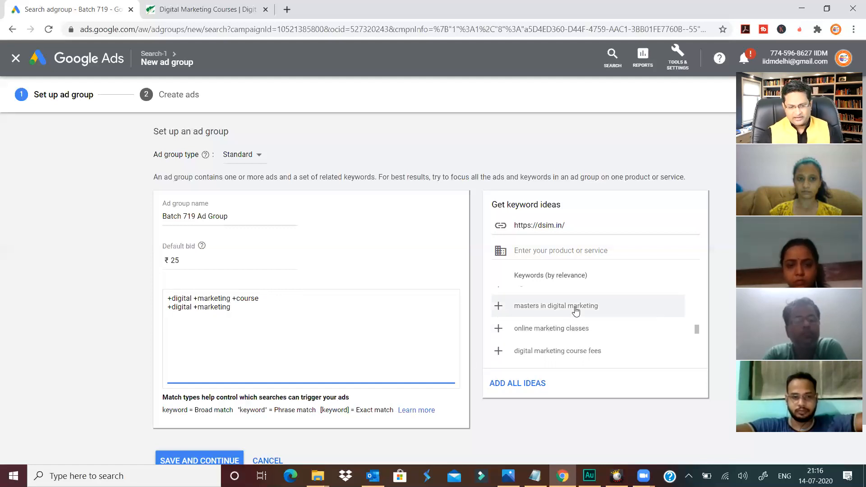
pyautogui.scroll(-2, 572, 322)
pyautogui.scroll(4, 571, 327)
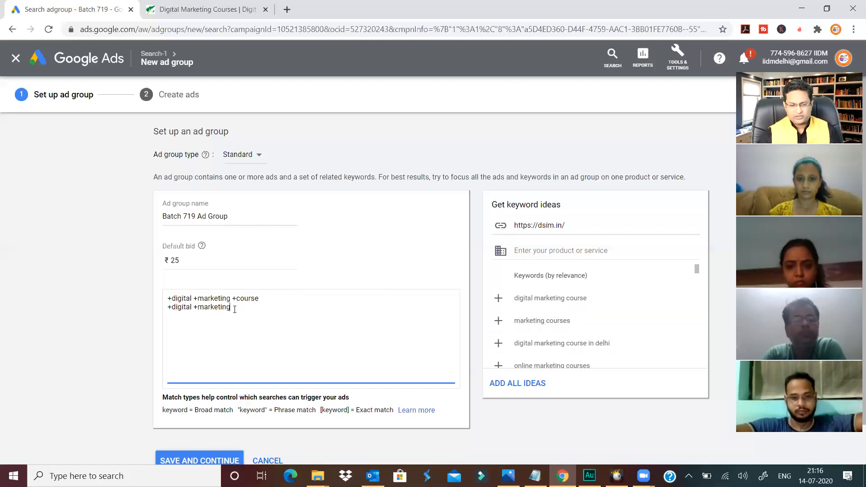
# Compare the entered keywords with the suggested ideas and add "+marketing +course" as a third keyword line.
pyautogui.moveTo(242, 309); pyautogui.dragTo(165, 314)
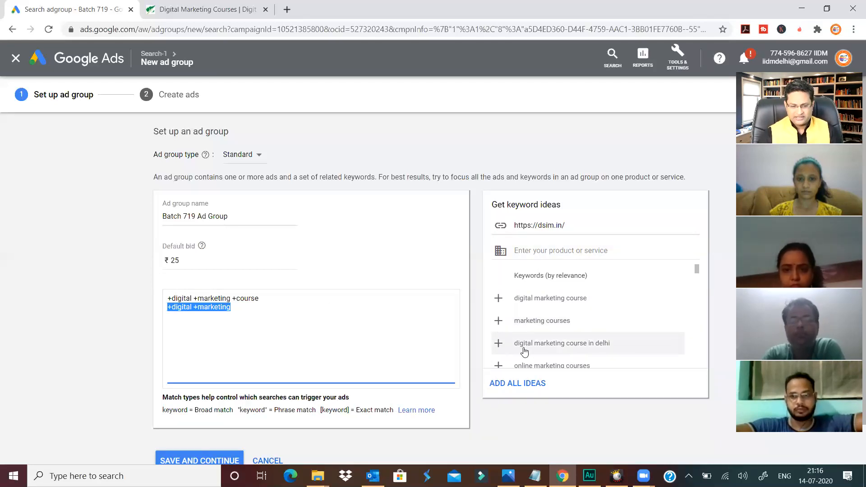
pyautogui.moveTo(266, 300); pyautogui.dragTo(167, 298)
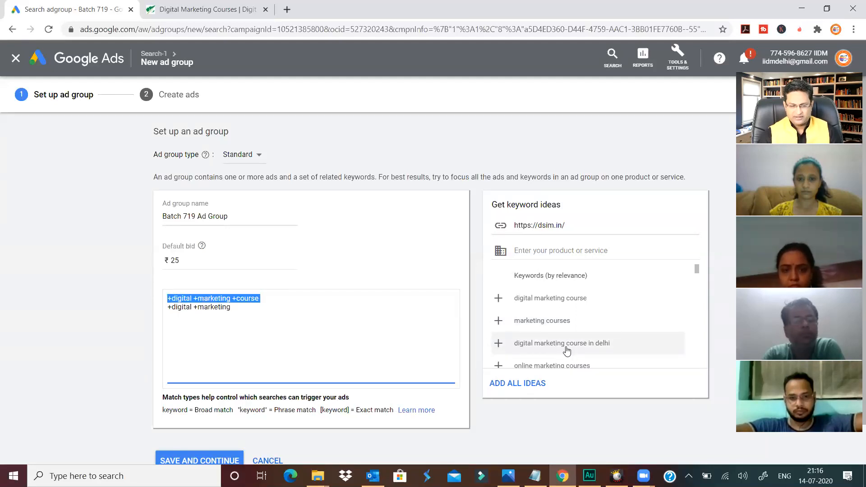
pyautogui.scroll(-2, 567, 351)
pyautogui.moveTo(277, 307); pyautogui.dragTo(168, 307)
pyautogui.click(270, 297)
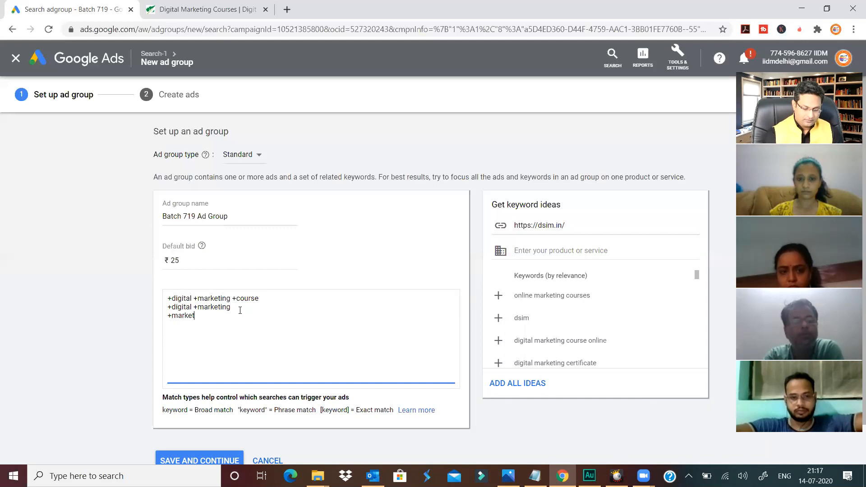
pyautogui.write('ourse')
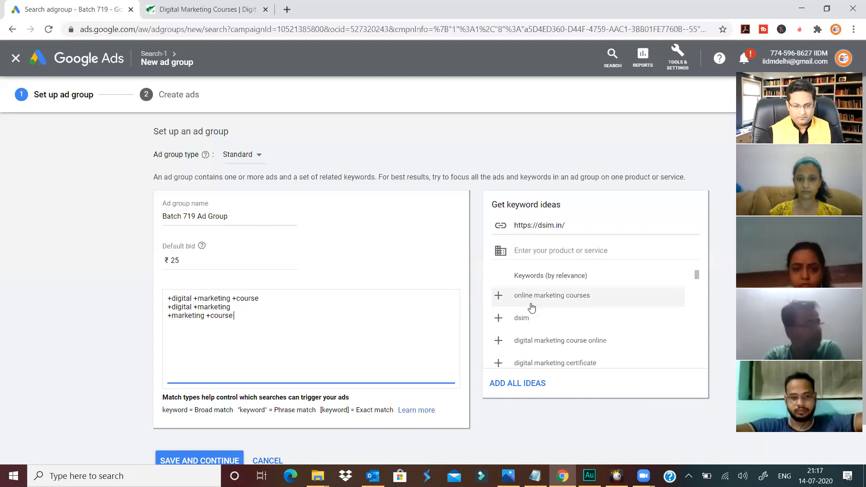
# Examine more of the suggested keyword ideas and review the second and third keywords in the ad group's list.
pyautogui.scroll(-2, 541, 320)
pyautogui.scroll(-2, 541, 320)
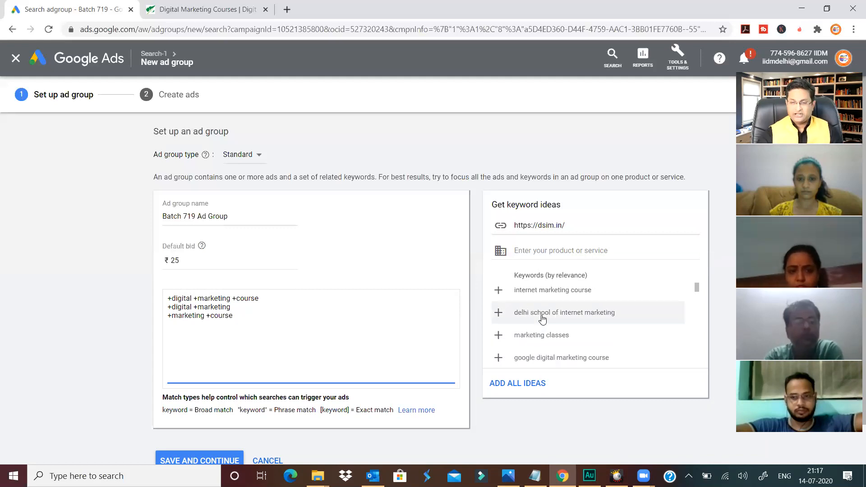
pyautogui.scroll(-1, 543, 320)
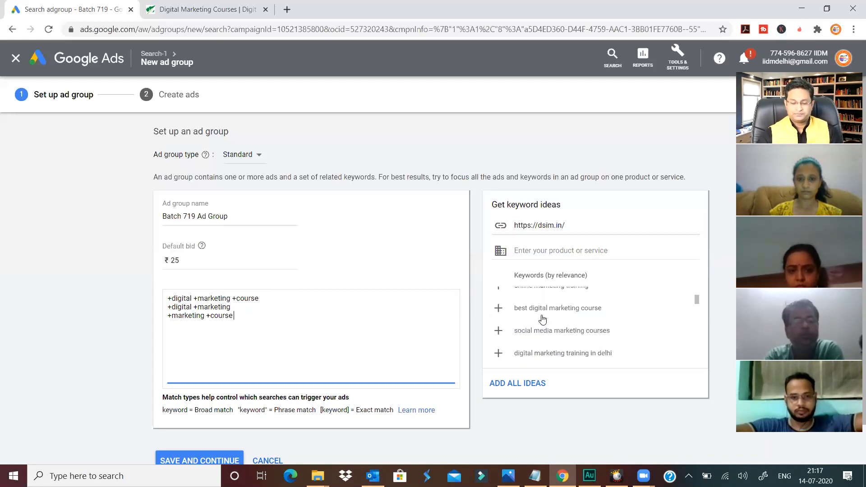
pyautogui.scroll(-1, 543, 320)
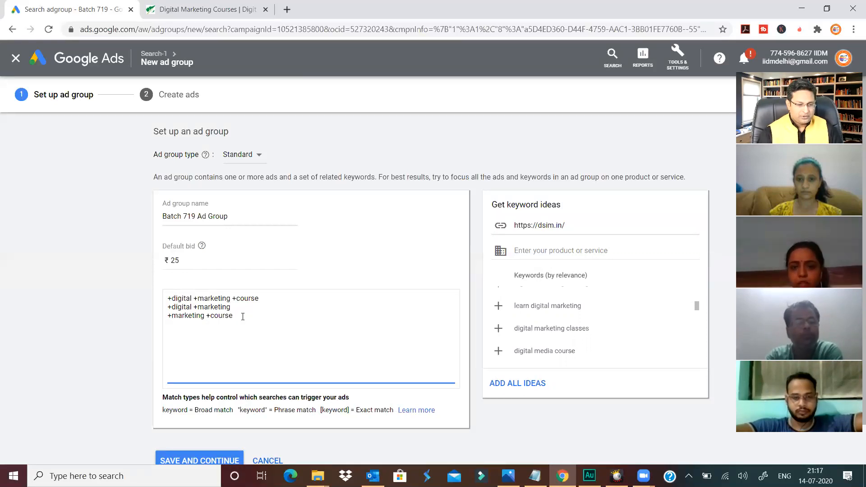
pyautogui.tripleClick(181, 318)
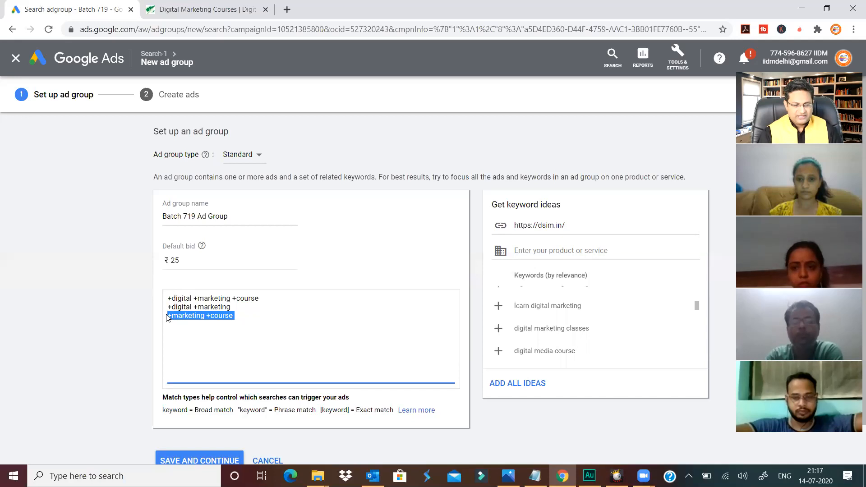
pyautogui.click(244, 317)
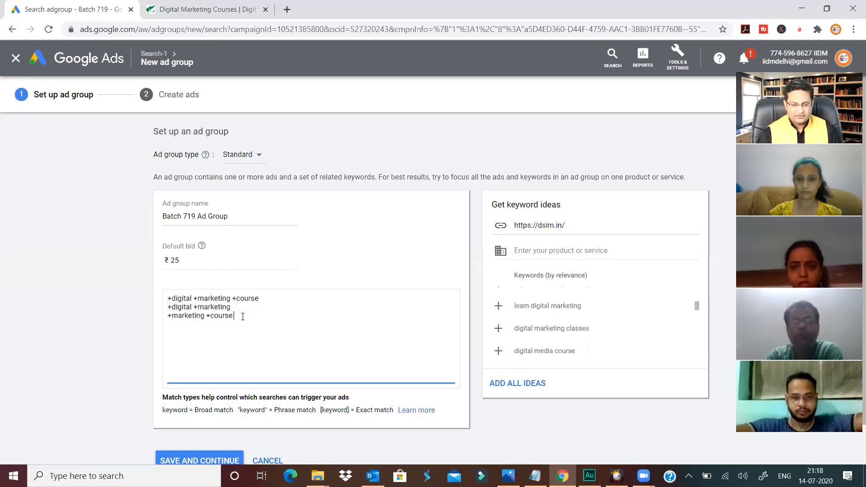
pyautogui.moveTo(242, 316); pyautogui.dragTo(166, 321)
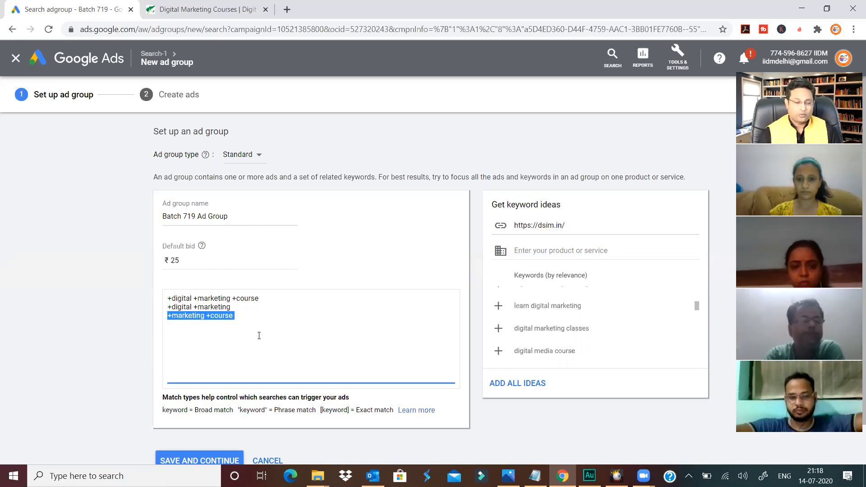
pyautogui.moveTo(238, 310); pyautogui.dragTo(159, 302)
pyautogui.click(245, 323)
pyautogui.moveTo(235, 316); pyautogui.dragTo(167, 316)
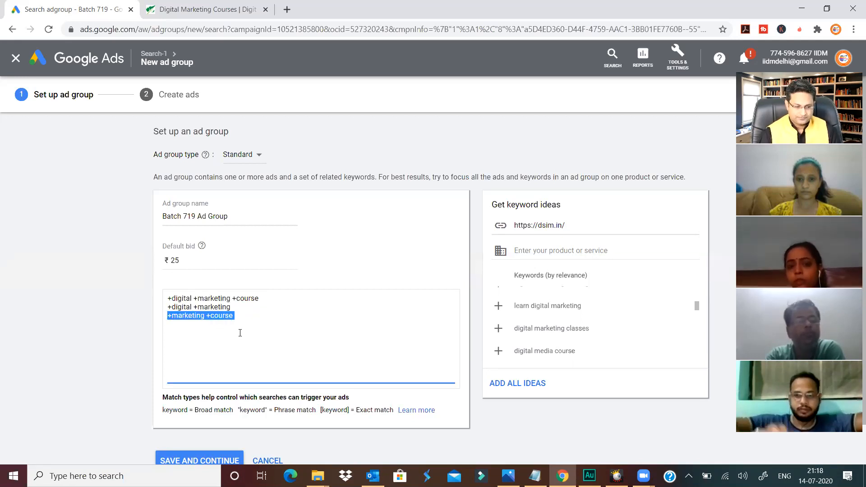
# Write the sample search query "Online Marketing Course" a few lines below the three keywords in the ad group's keyword box.
pyautogui.click(256, 320)
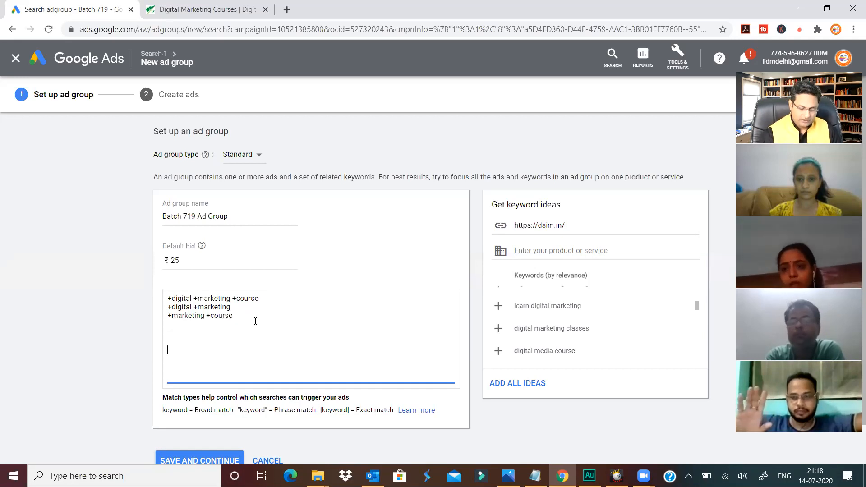
pyautogui.write('Online')
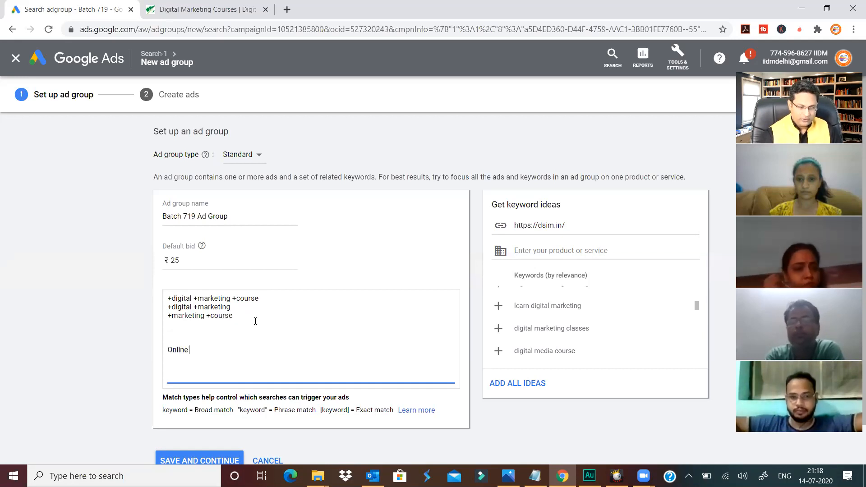
pyautogui.write(' Mar')
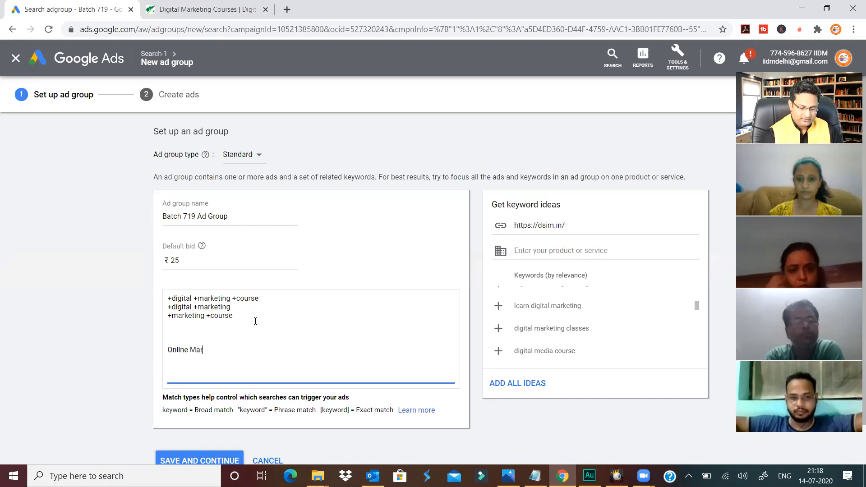
pyautogui.write('keting C')
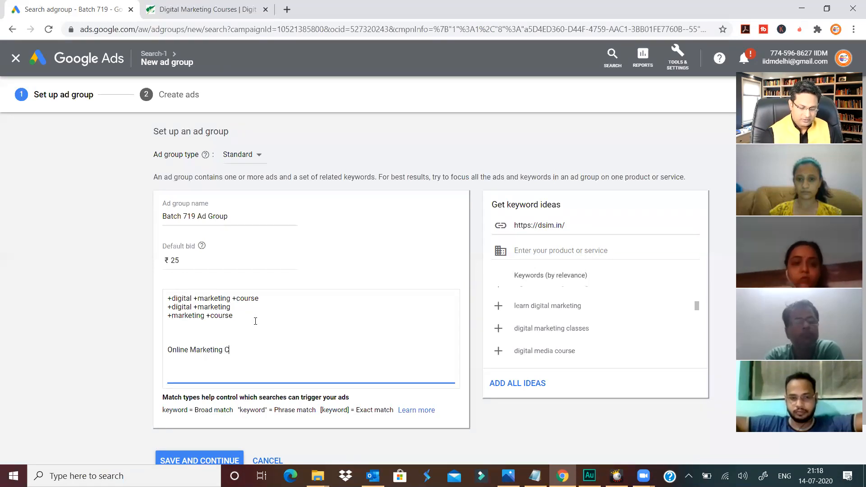
pyautogui.write('ourse')
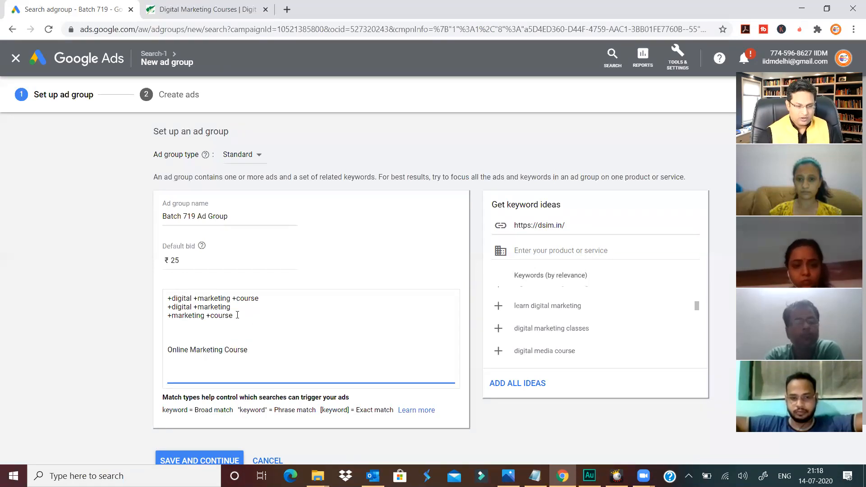
# Delete the third keyword "+marketing +course" and compare the sample query's wording with the remaining keywords.
pyautogui.moveTo(238, 319); pyautogui.dragTo(165, 320)
pyautogui.press('BackSpace')
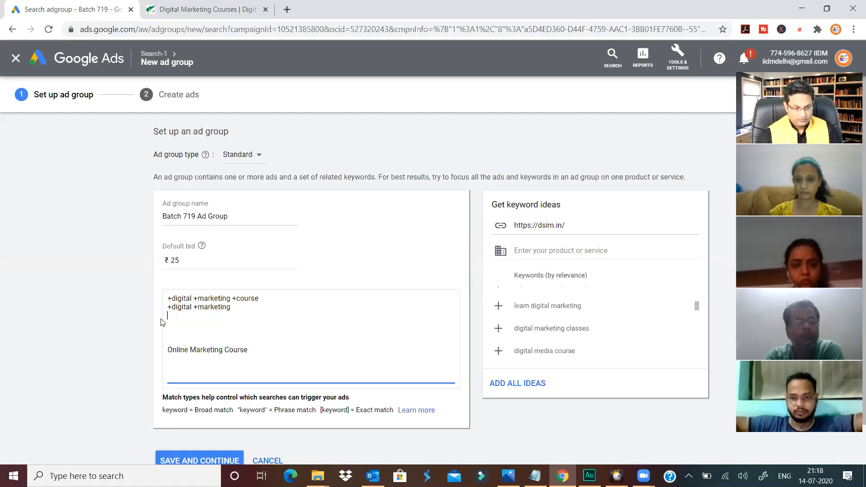
pyautogui.moveTo(198, 342); pyautogui.dragTo(153, 342)
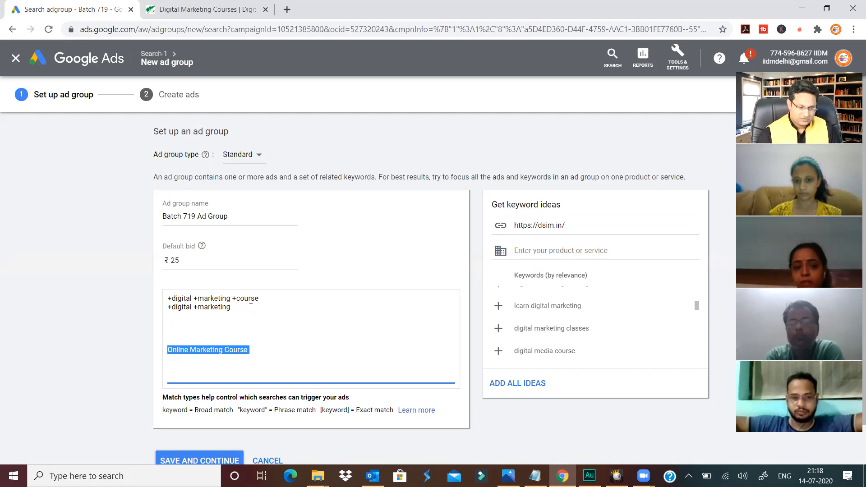
pyautogui.click(167, 323)
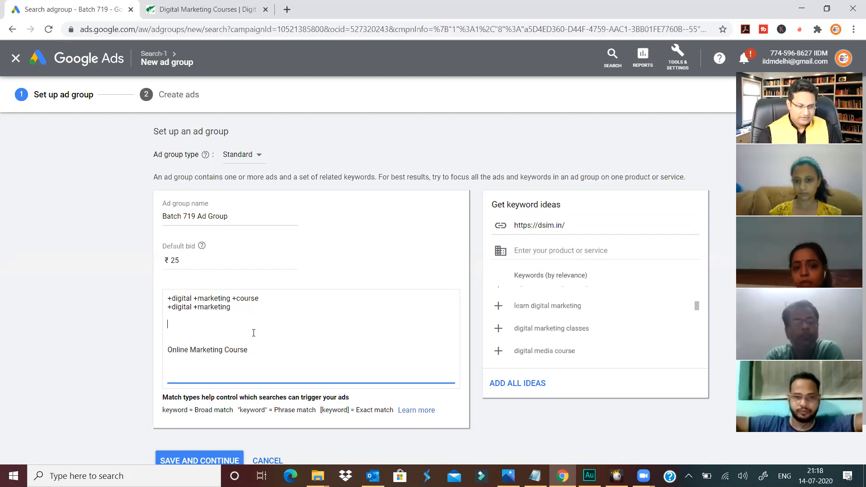
pyautogui.doubleClick(180, 351)
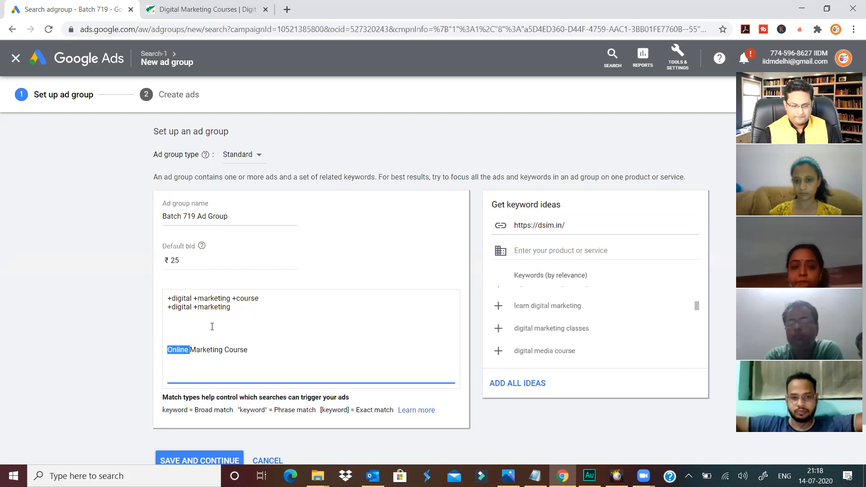
pyautogui.click(212, 326)
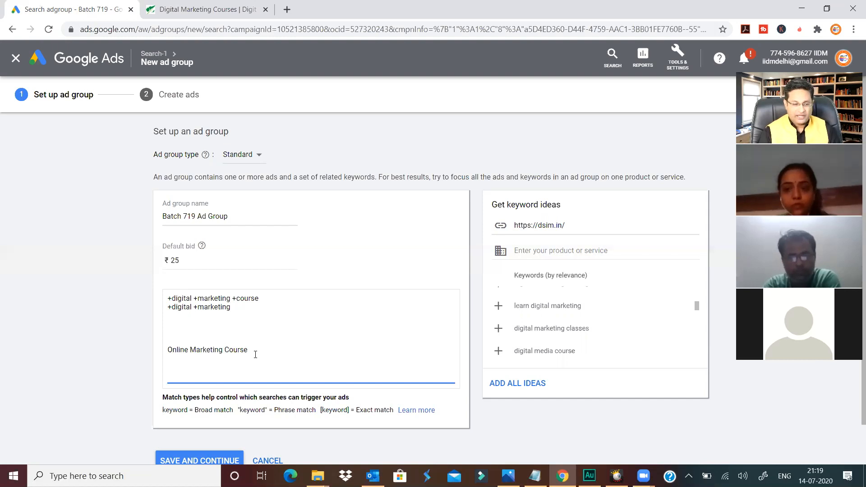
# Check the sample query against the second keyword and delete "+digital +marketing" from the keyword list.
pyautogui.moveTo(252, 352); pyautogui.dragTo(159, 357)
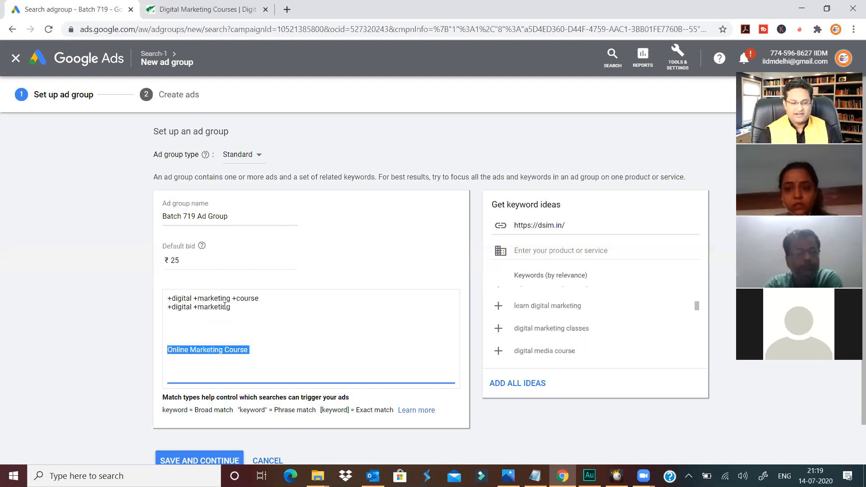
pyautogui.moveTo(236, 309); pyautogui.dragTo(151, 312)
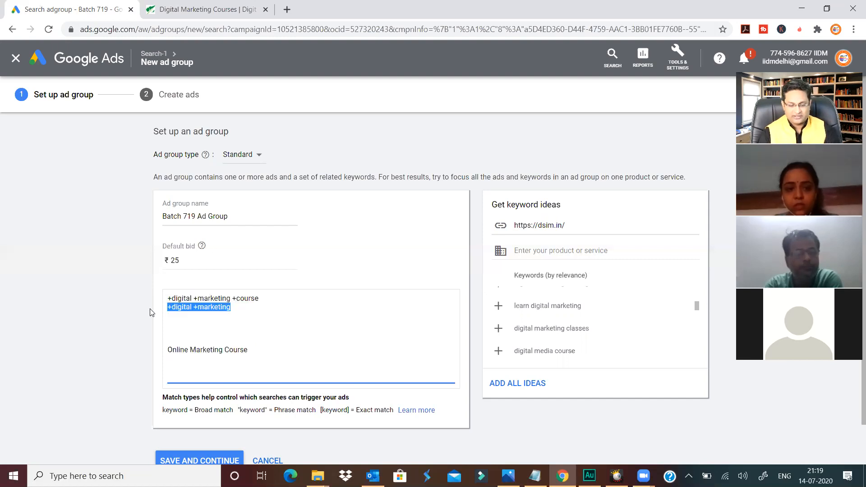
pyautogui.press('BackSpace')
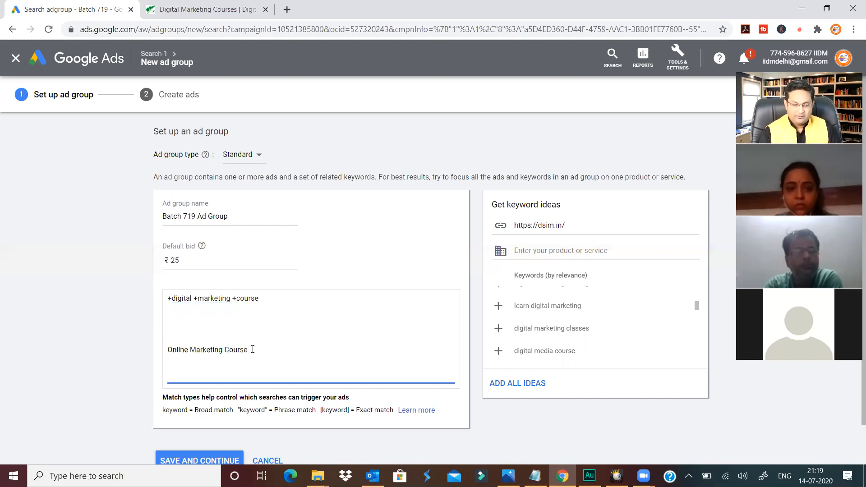
# Compare the sample query "Online Marketing Course" with the keyword "+digital +marketing +course", examining the plus sign before "digital".
pyautogui.moveTo(253, 349); pyautogui.dragTo(155, 358)
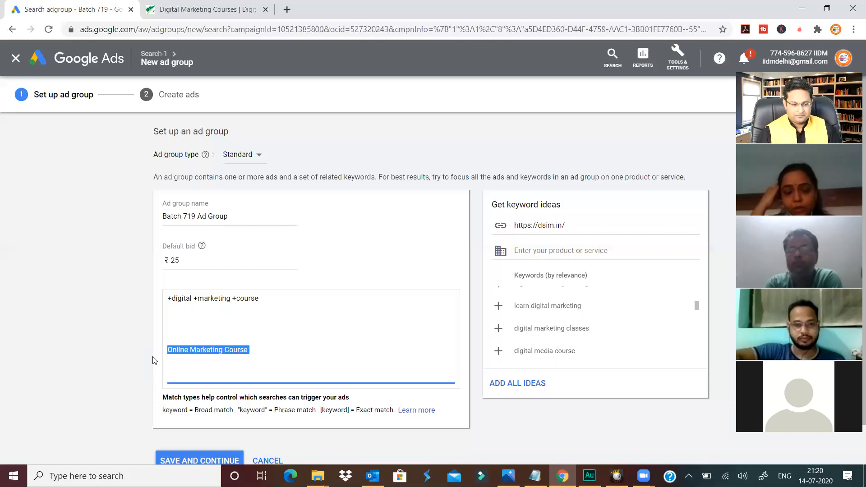
pyautogui.click(270, 299)
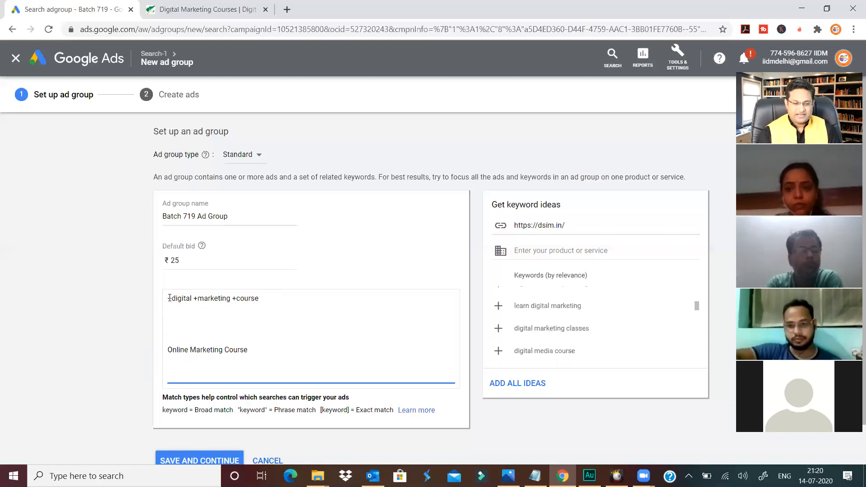
pyautogui.moveTo(172, 301); pyautogui.dragTo(168, 300)
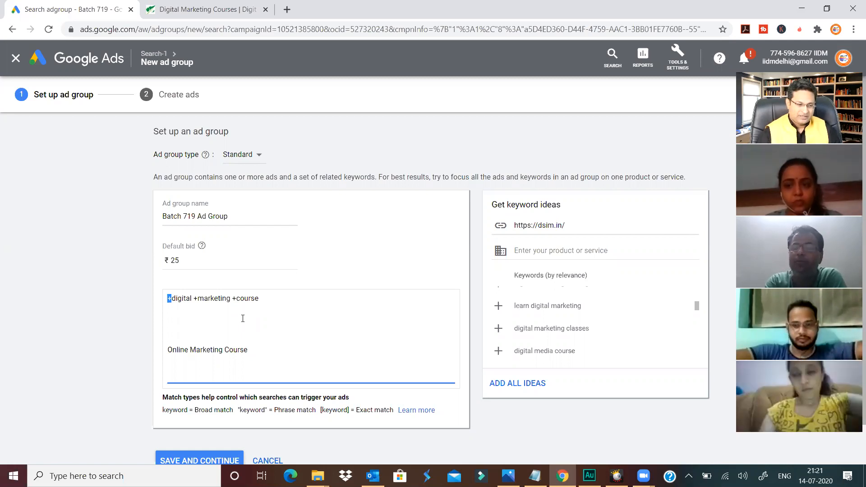
pyautogui.click(262, 298)
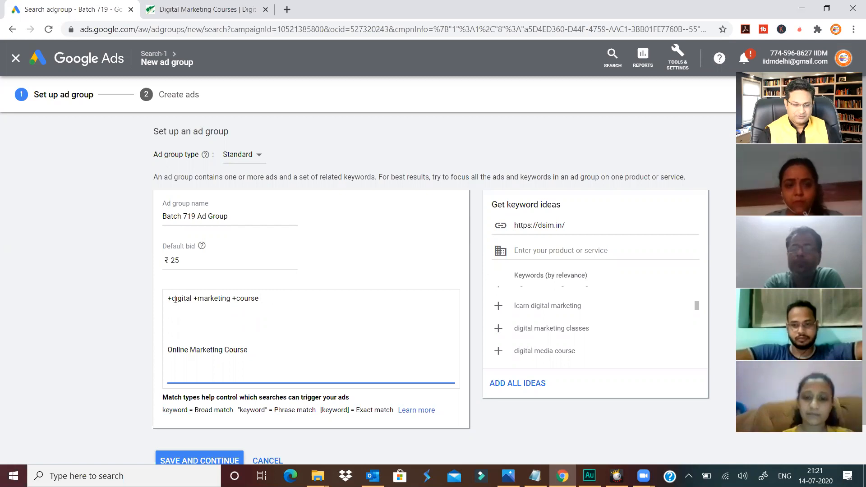
pyautogui.moveTo(171, 299); pyautogui.dragTo(167, 299)
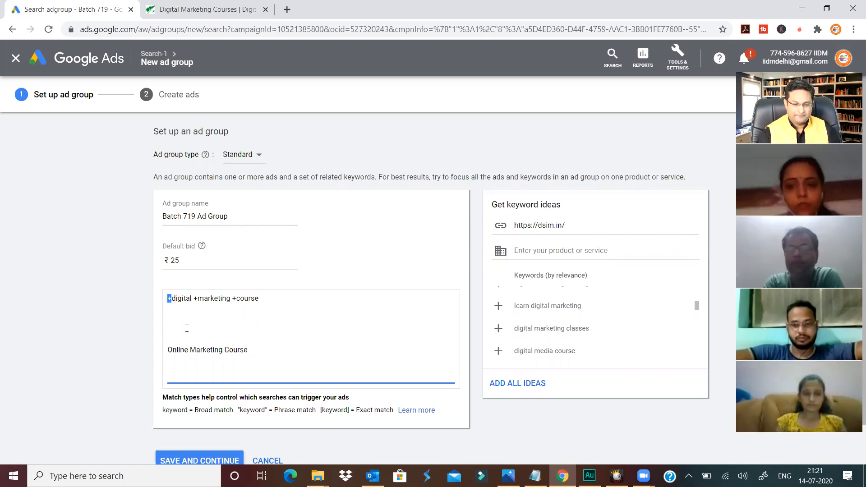
pyautogui.click(167, 329)
pyautogui.moveTo(248, 350); pyautogui.dragTo(176, 359)
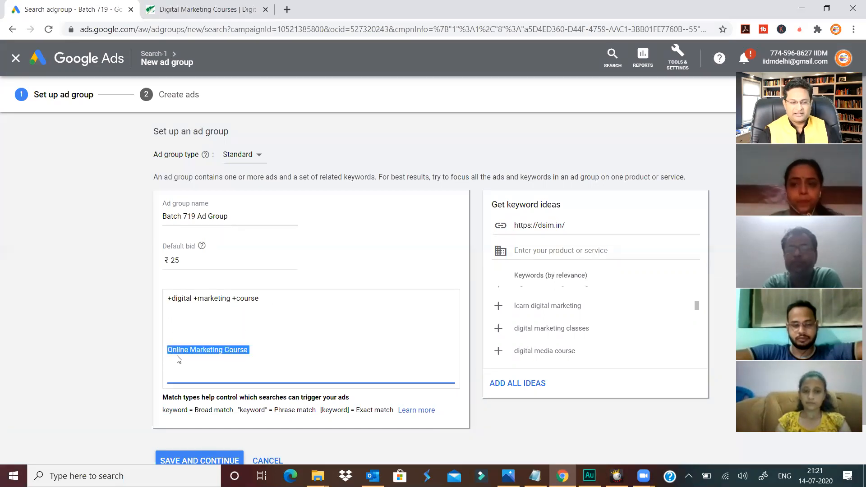
# Undo the deletion of the second and third keywords and remove the sample query "Online Marketing Course".
pyautogui.click(241, 324)
pyautogui.hotkey('ctrl', 'z')
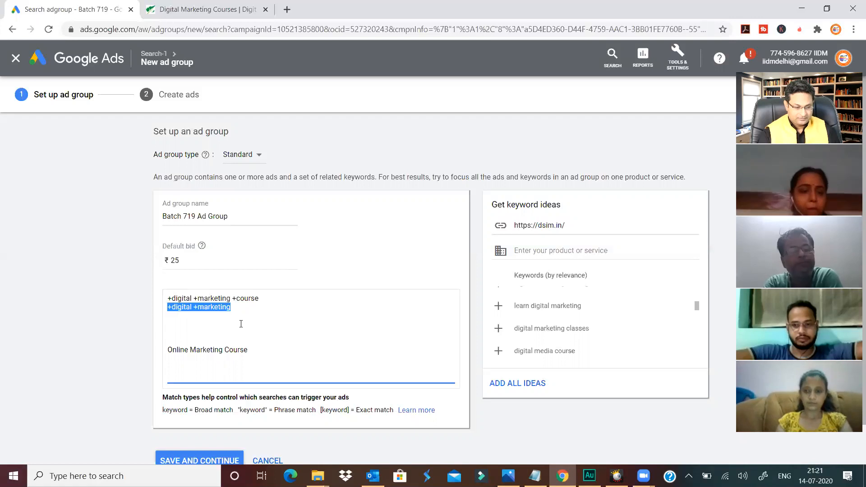
pyautogui.hotkey('ctrl', 'z')
pyautogui.moveTo(259, 351); pyautogui.dragTo(163, 359)
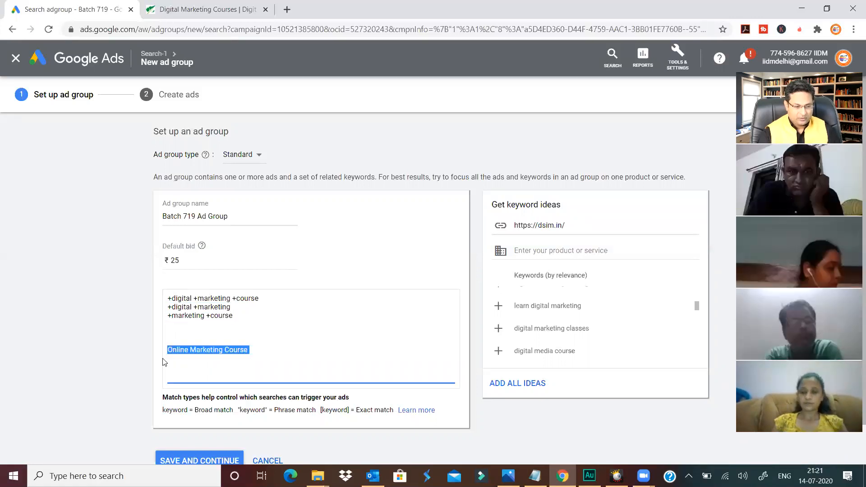
pyautogui.press('BackSpace')
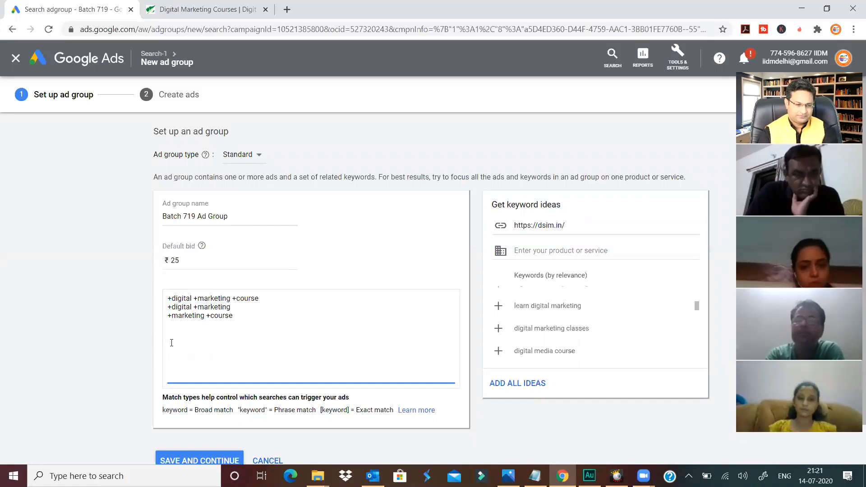
pyautogui.click(100, 322)
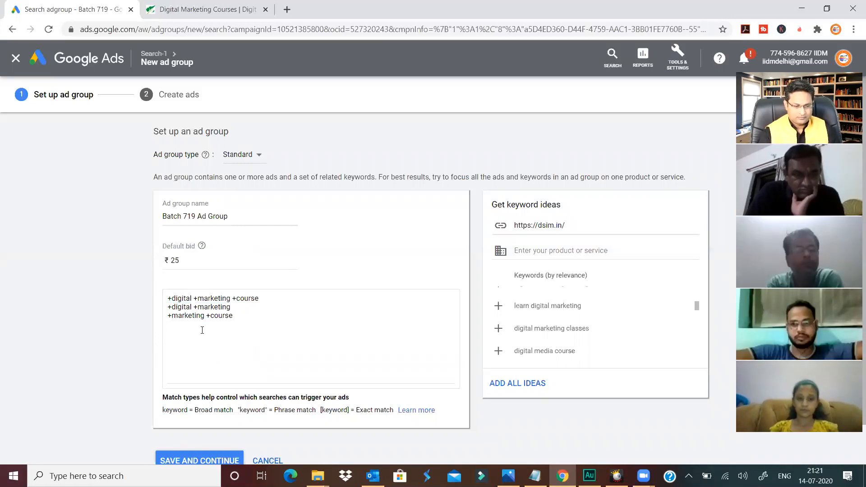
# Remove the third keyword "+marketing +course" from the ad group's keyword list.
pyautogui.moveTo(235, 318); pyautogui.dragTo(160, 322)
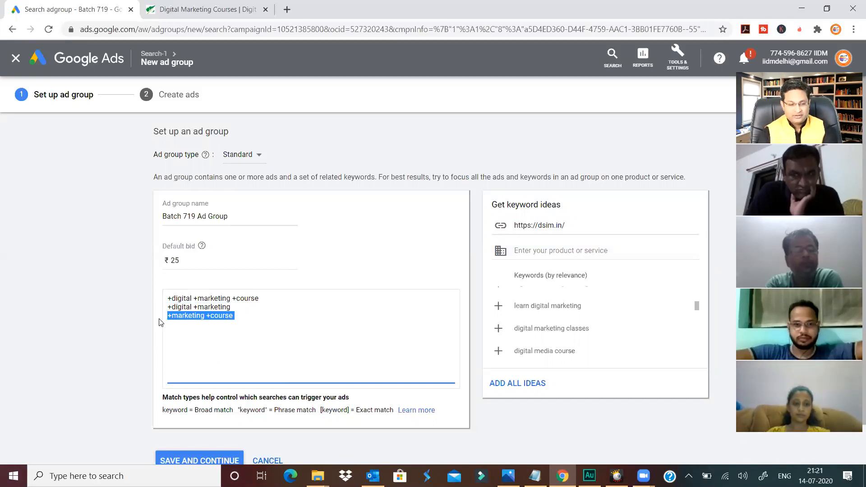
pyautogui.press('BackSpace')
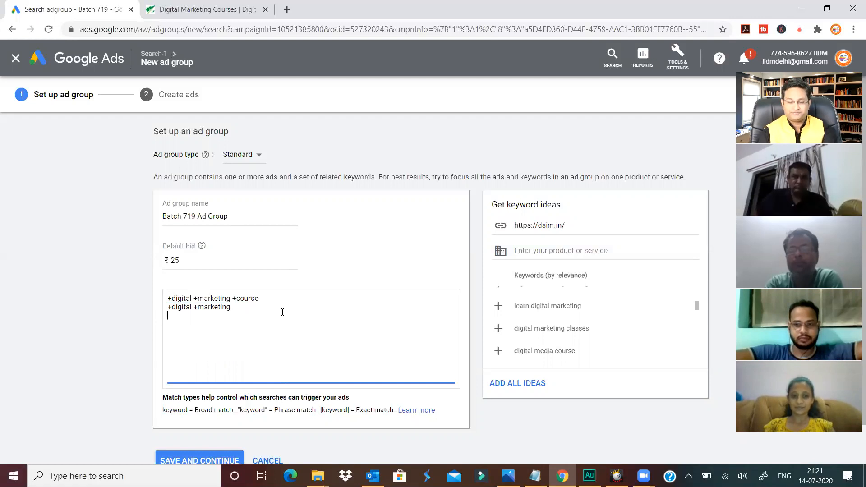
pyautogui.scroll(-1, 282, 312)
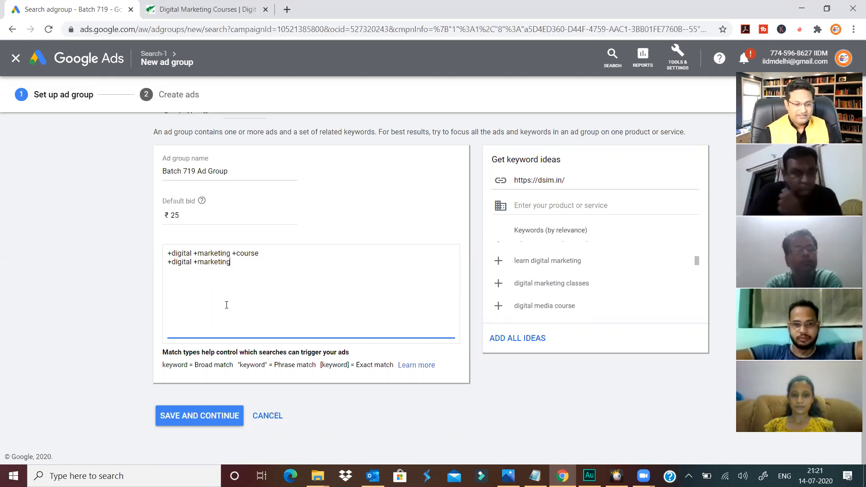
pyautogui.hotkey('ctrl', 'z')
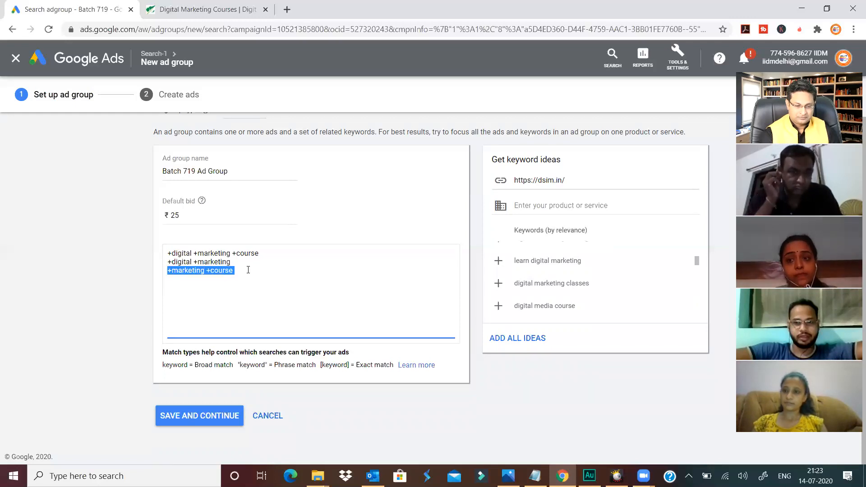
pyautogui.press('BackSpace')
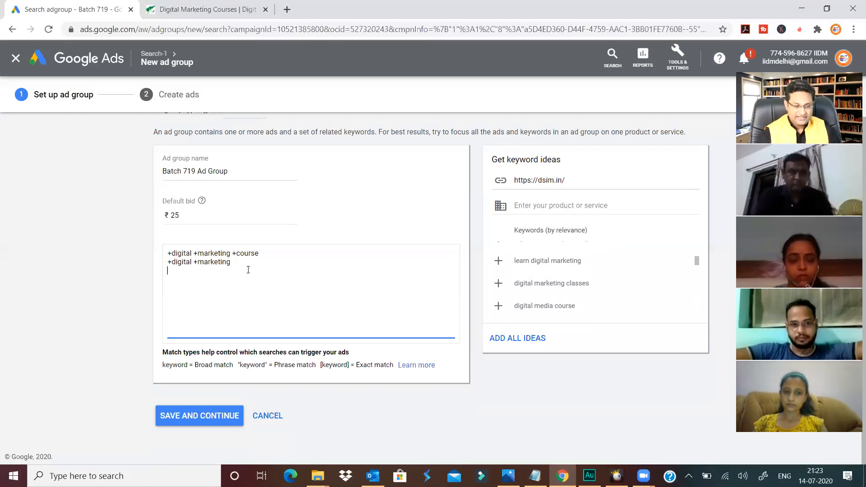
# Review the two remaining keywords and remove "+digital +marketing" from the list.
pyautogui.moveTo(267, 253); pyautogui.dragTo(166, 246)
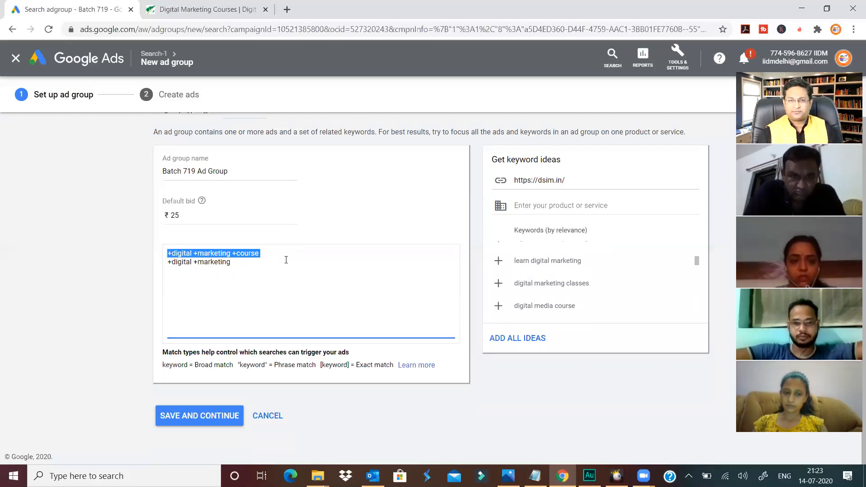
pyautogui.click(239, 264)
pyautogui.moveTo(238, 262); pyautogui.dragTo(148, 268)
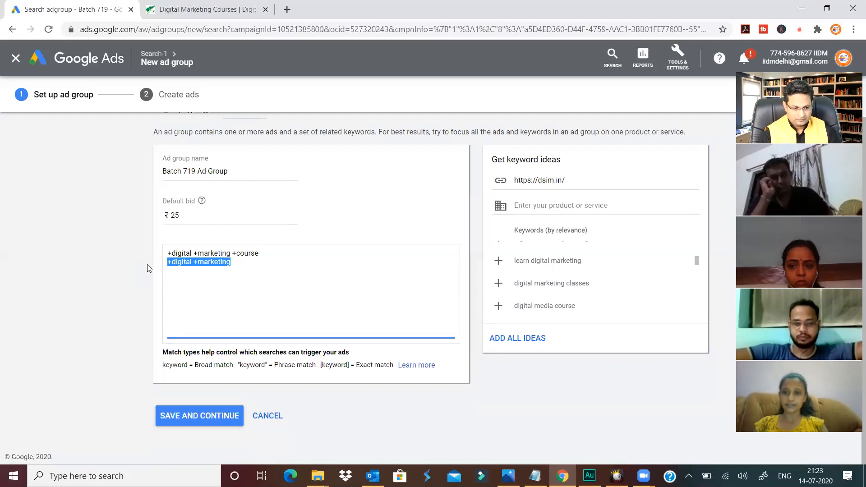
pyautogui.press('BackSpace')
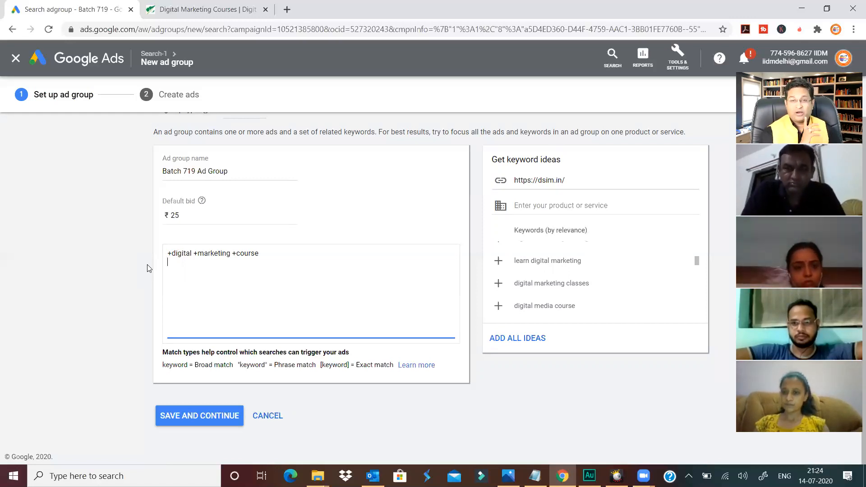
# Add the broad match keyword "digital marketing course" on the line below "+digital +marketing +course".
pyautogui.press('Return')
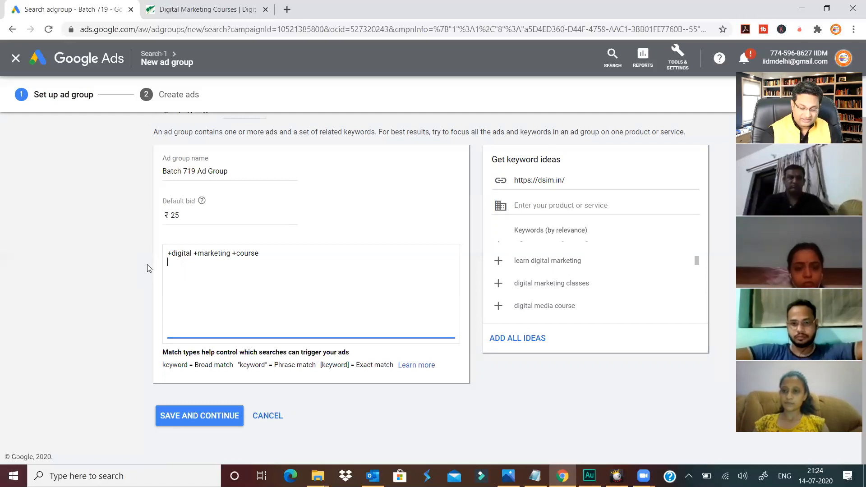
pyautogui.write('digi')
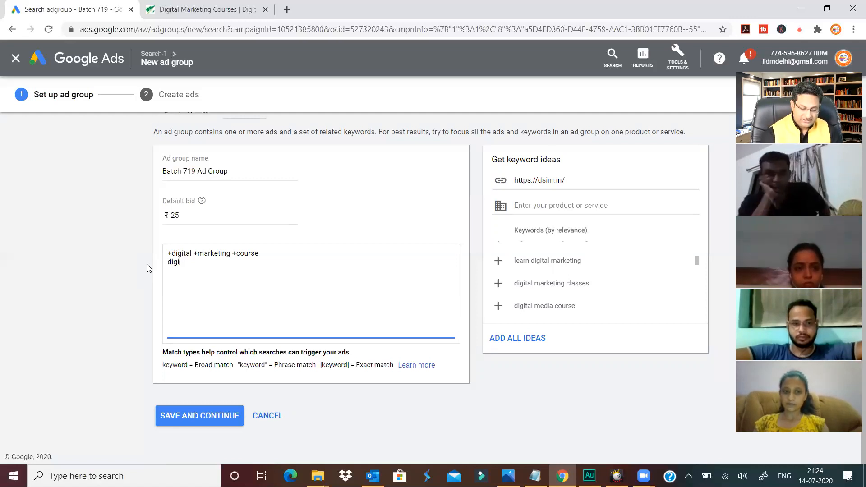
pyautogui.write('tal mark')
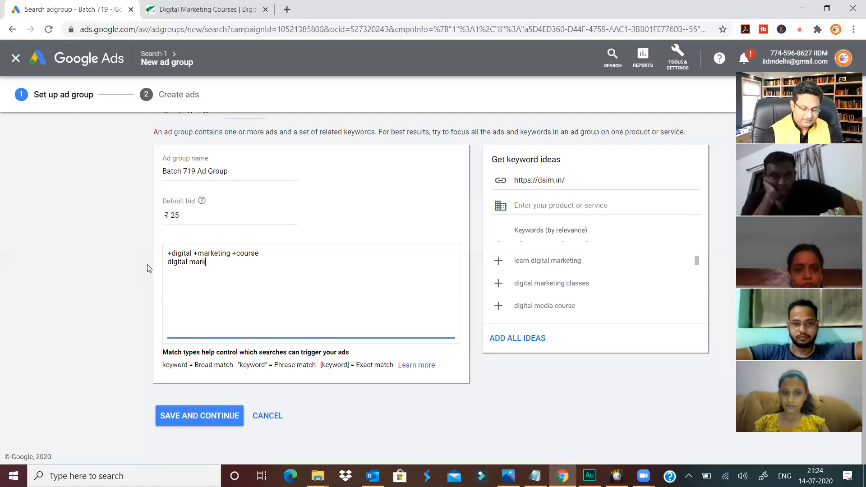
pyautogui.write('eting course')
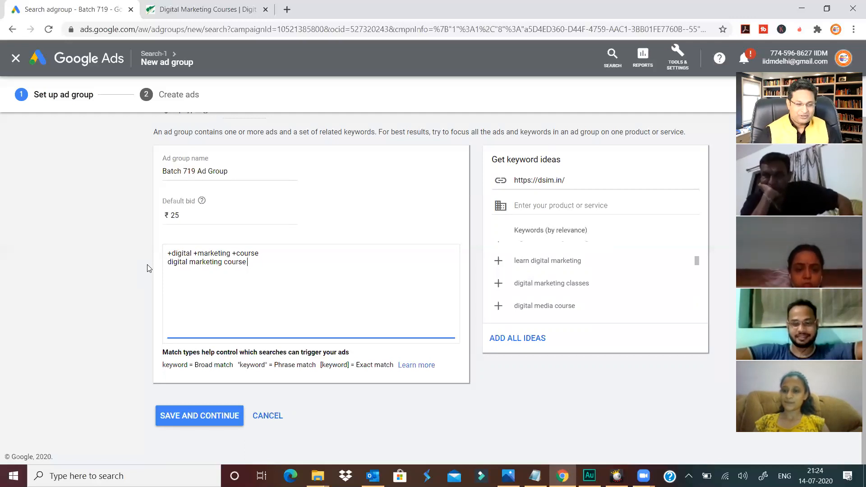
# Add the phrase match keyword "digital marketing course", enclosed in double quotes, on the third line of the keyword list.
pyautogui.moveTo(249, 262); pyautogui.dragTo(152, 264)
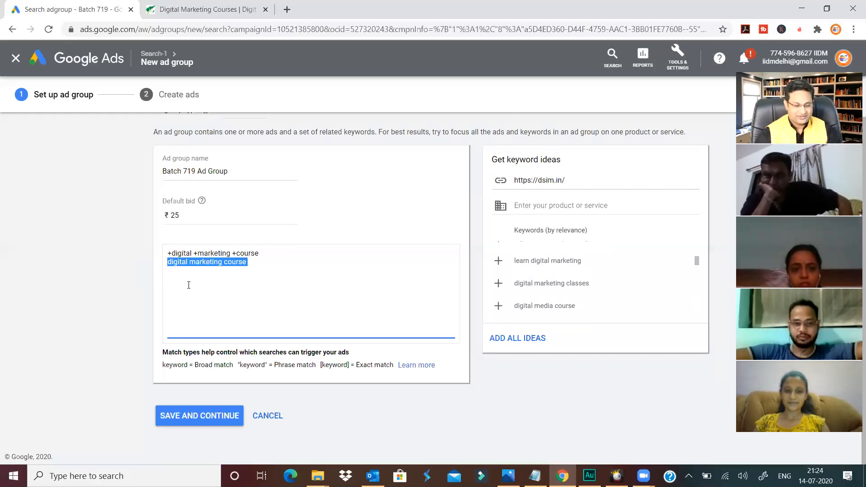
pyautogui.click(260, 262)
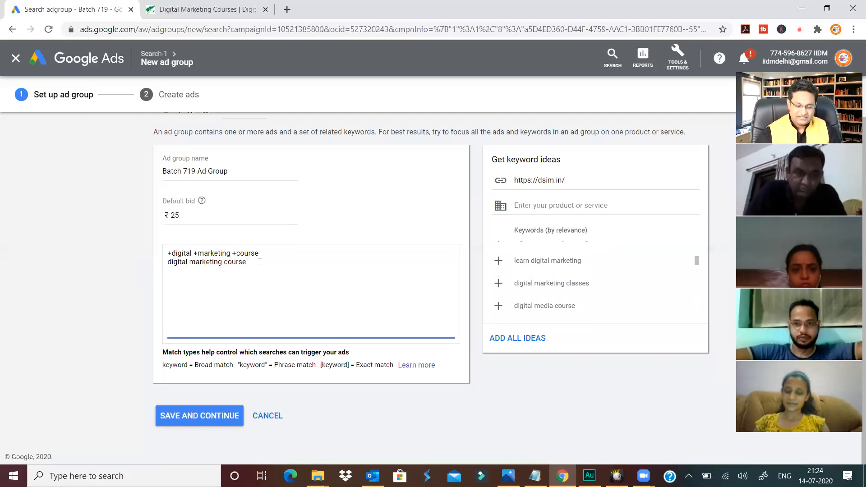
pyautogui.press('Return')
pyautogui.write('"')
pyautogui.write('digital')
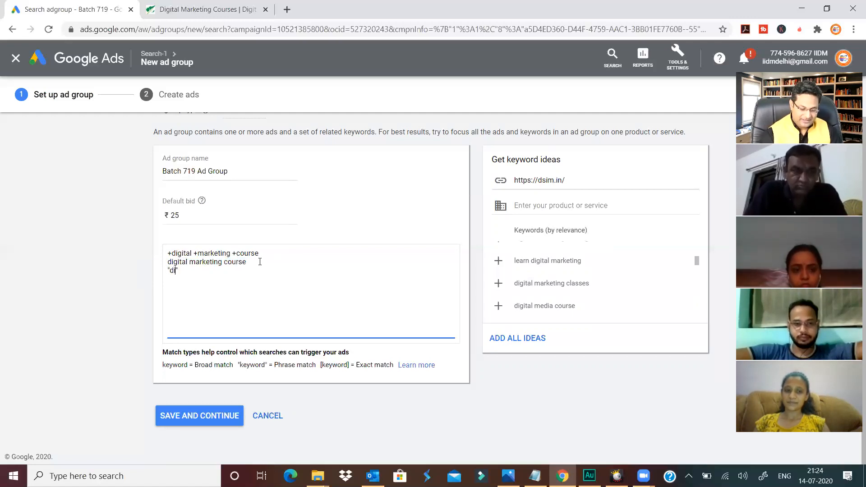
pyautogui.write(' market')
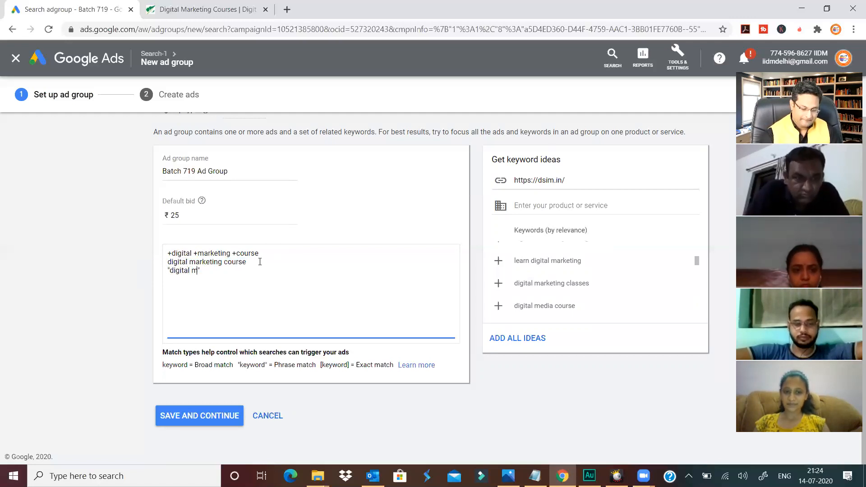
pyautogui.write('ing cou')
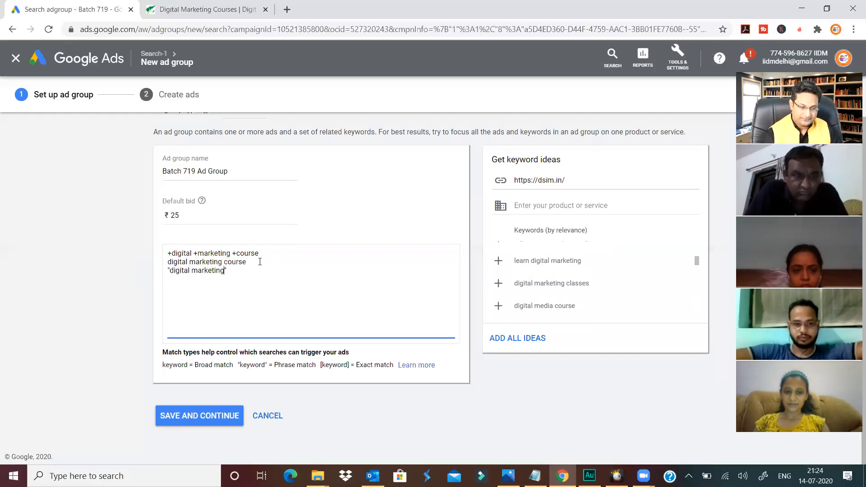
pyautogui.write('rse')
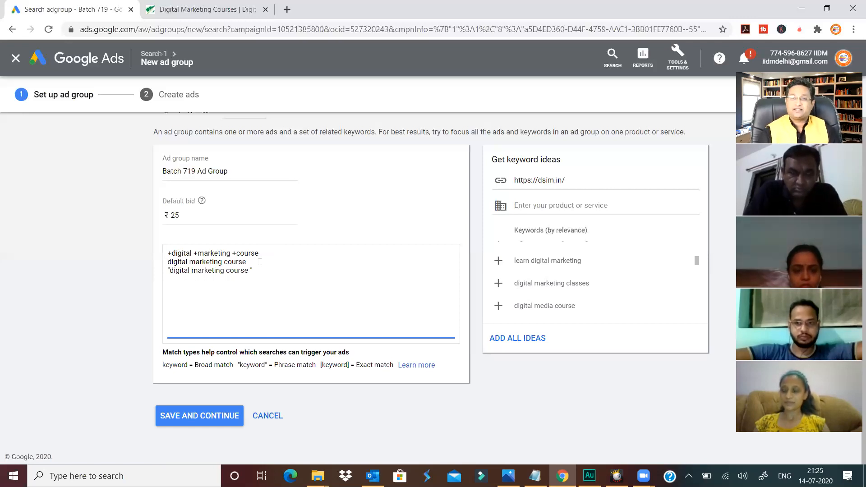
# Remove the extra space before the closing quotation mark of the phrase match keyword.
pyautogui.moveTo(261, 253); pyautogui.dragTo(129, 255)
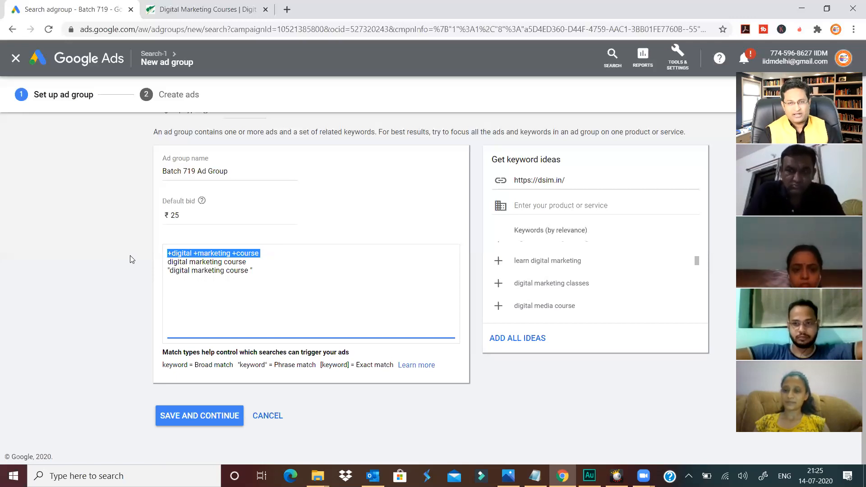
pyautogui.click(253, 272)
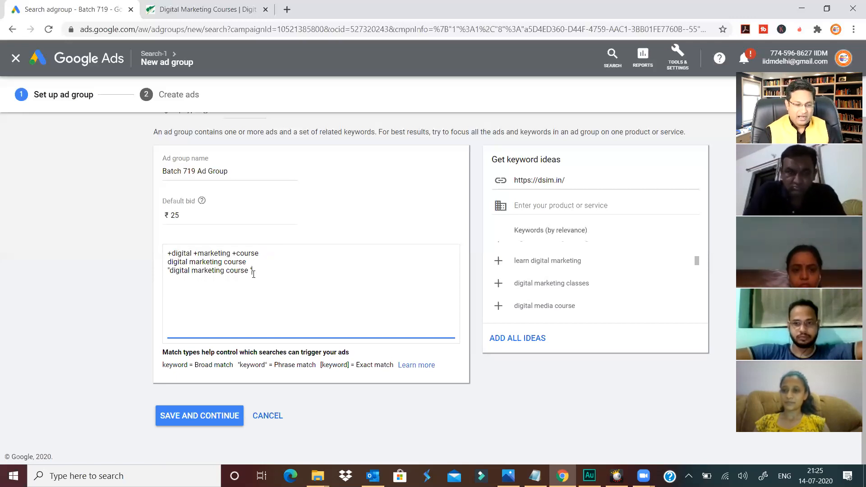
pyautogui.press('Left')
pyautogui.press('BackSpace')
pyautogui.doubleClick(262, 275)
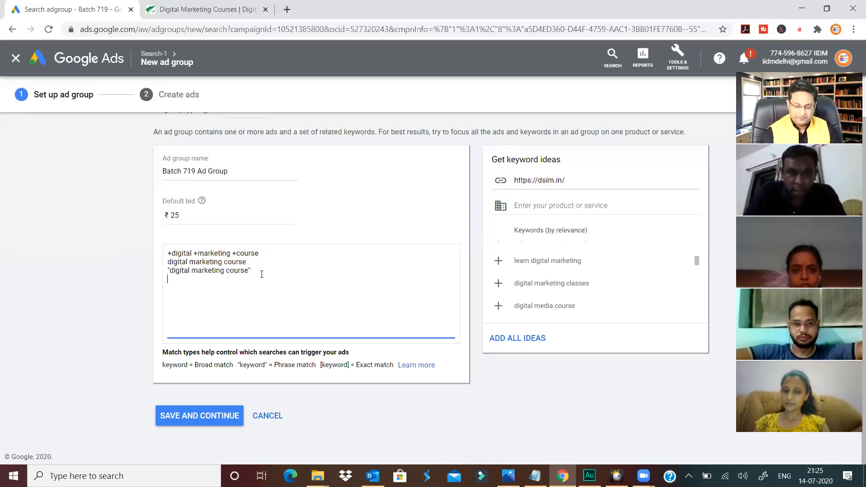
# Add the exact match keyword [digital marketing course] on a new line below the phrase match keyword.
pyautogui.press('Return')
pyautogui.write('[')
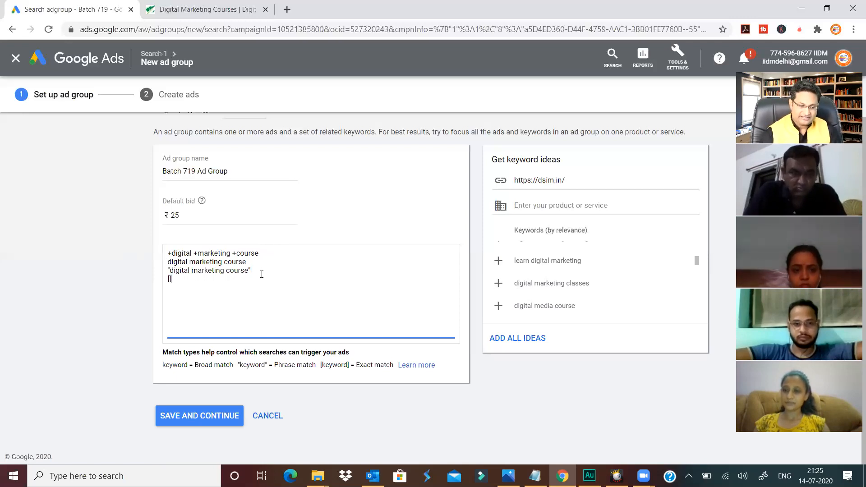
pyautogui.write('digit')
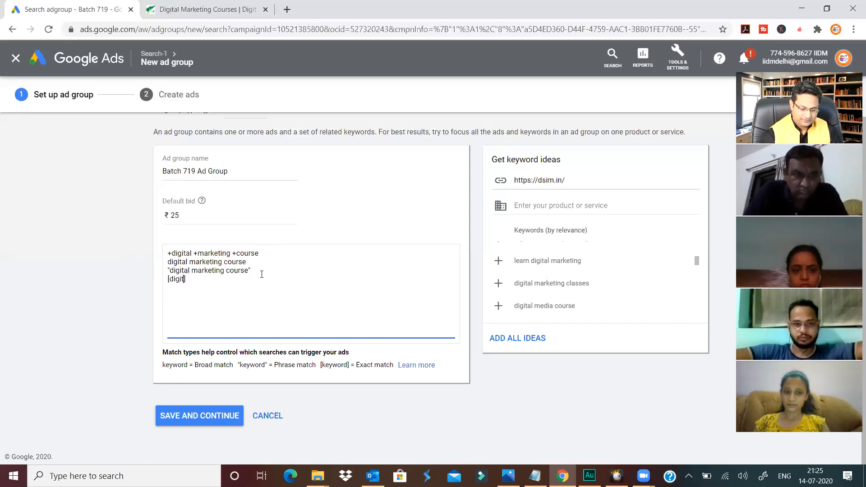
pyautogui.write('al mark')
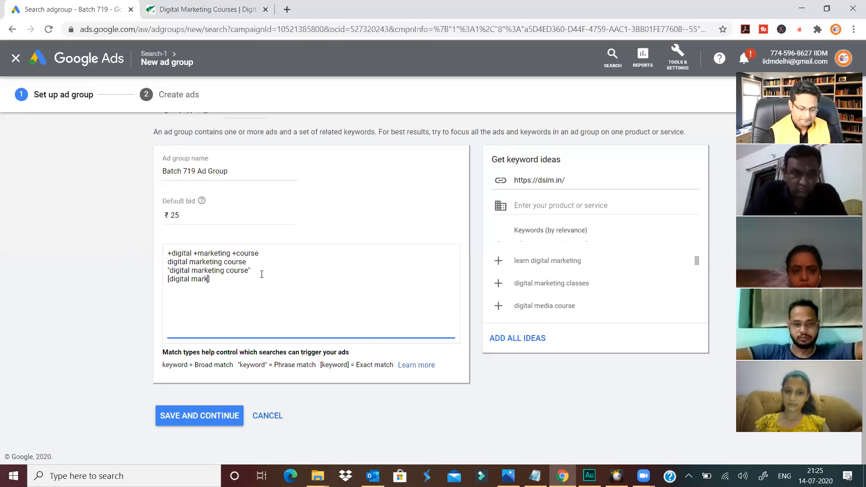
pyautogui.write('eting course]')
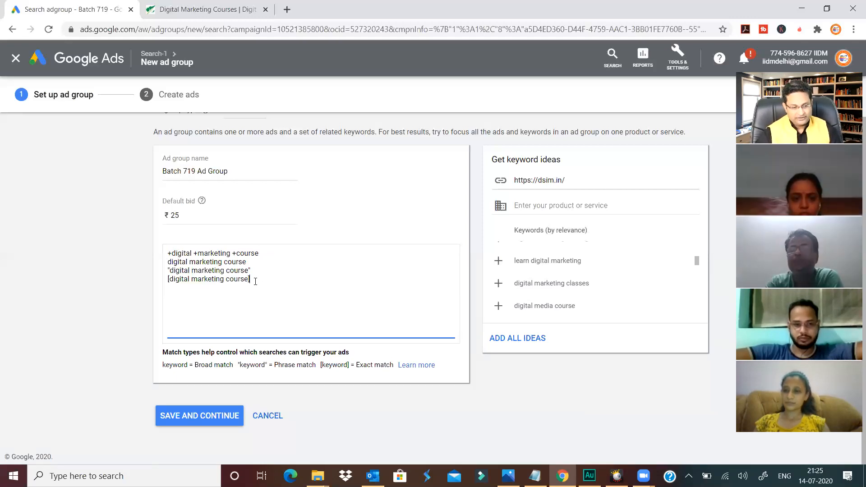
pyautogui.hotkey('ctrl', 'a')
pyautogui.click(275, 282)
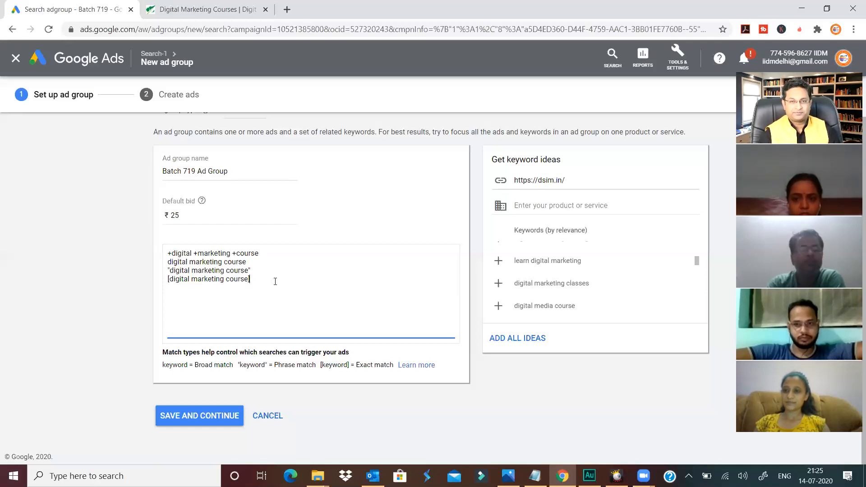
# Save the ad group setup, continue to ad creation and review the new text ad's fields and mobile preview.
pyautogui.click(216, 419)
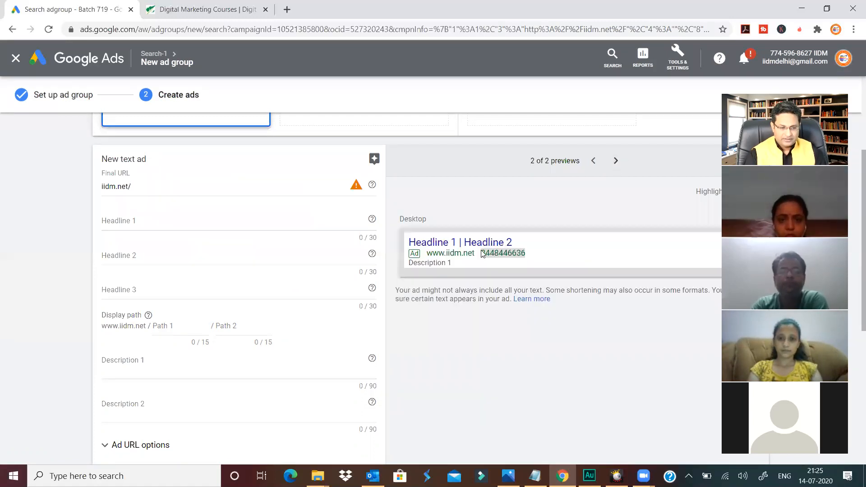
pyautogui.click(594, 161)
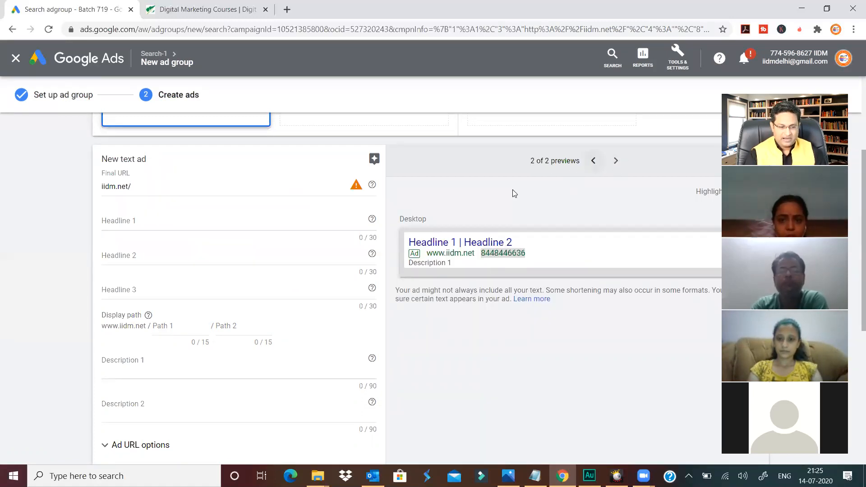
pyautogui.click(134, 221)
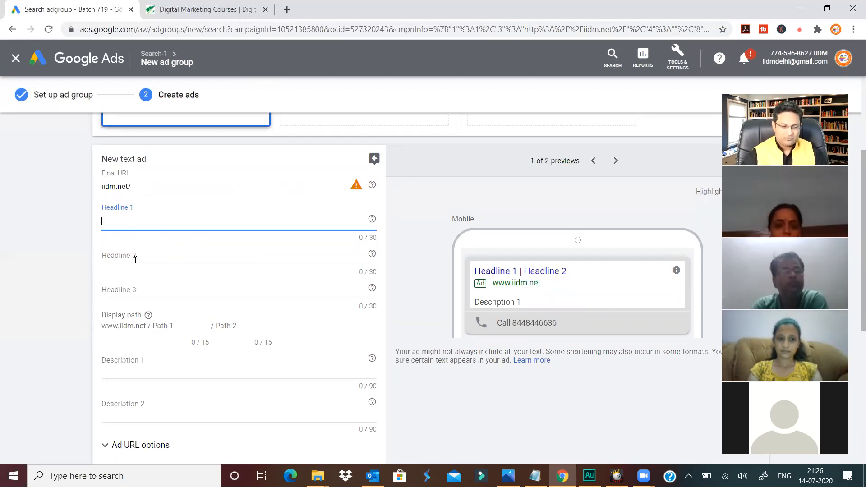
pyautogui.press('Tab')
pyautogui.press('Tab')
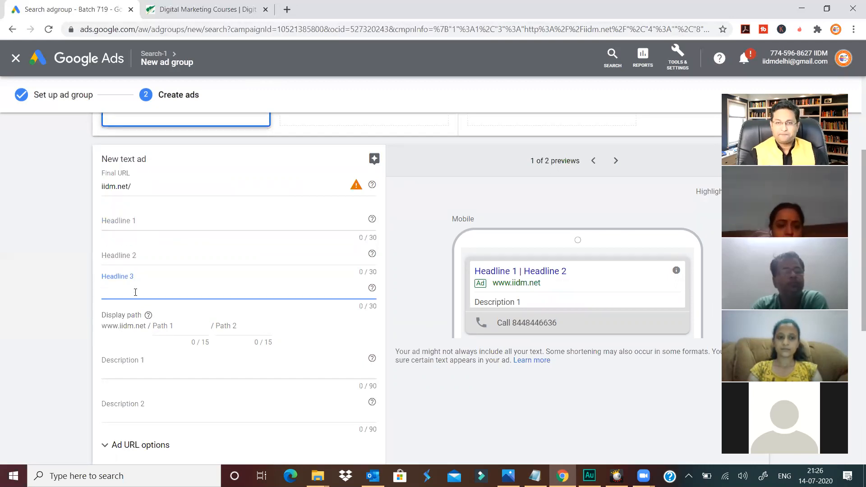
pyautogui.scroll(-6, 178, 304)
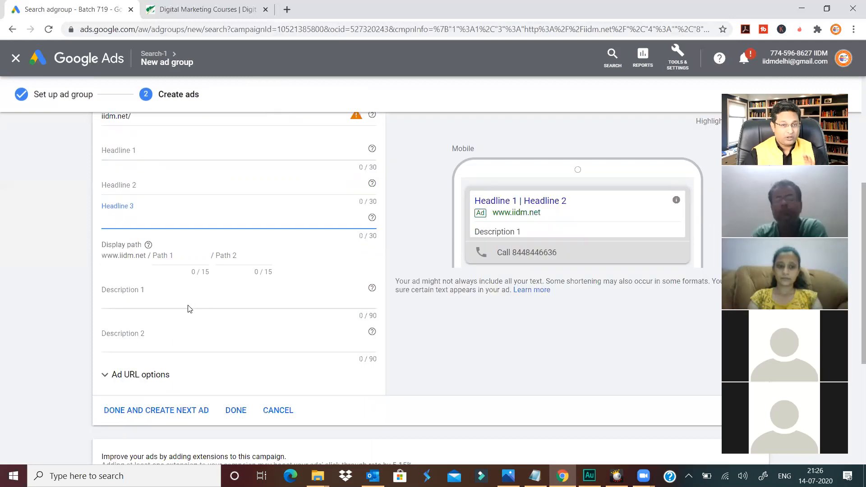
pyautogui.scroll(8, 189, 306)
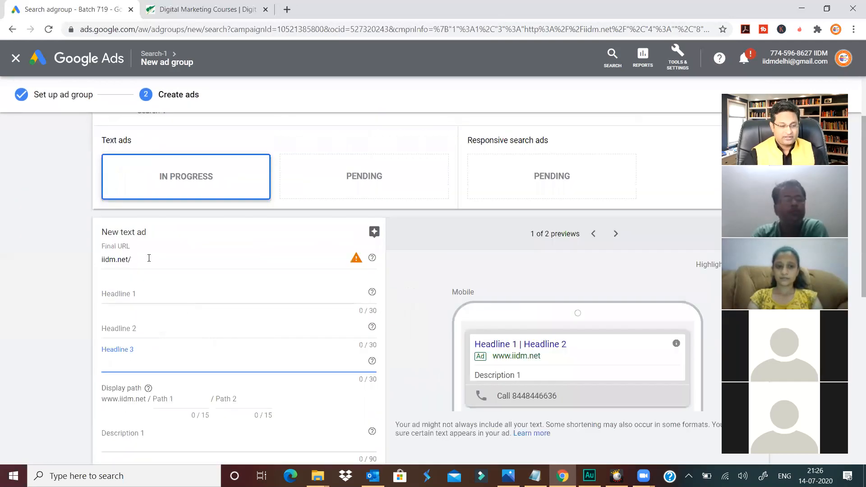
# Set Headline 1 of the new text ad to "Best Digital Marketing Course".
pyautogui.click(143, 293)
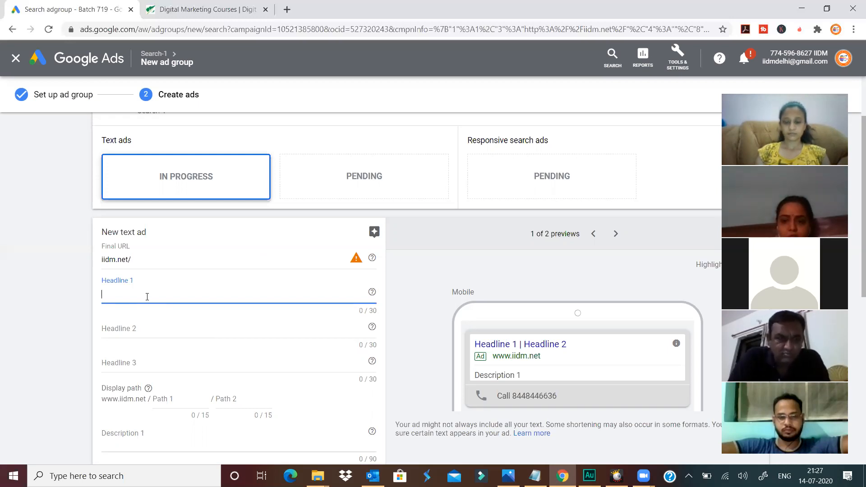
pyautogui.write('Best Digital Marketing Course')
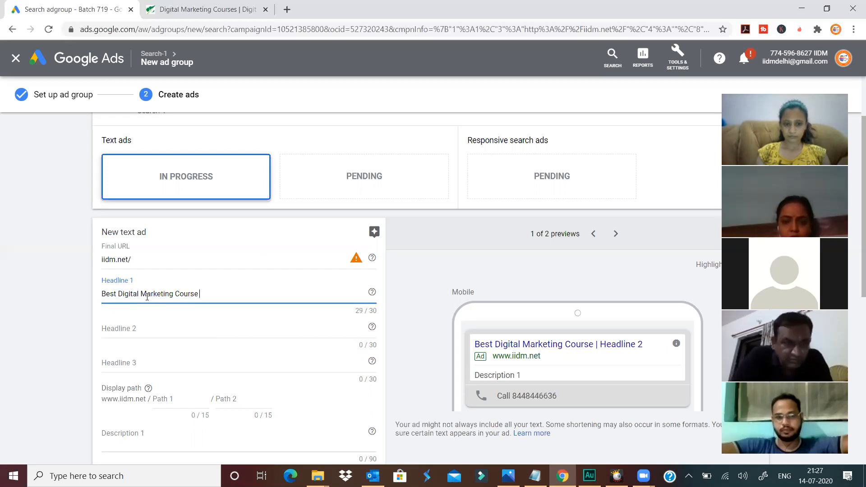
pyautogui.hotkey('ctrl', 'a')
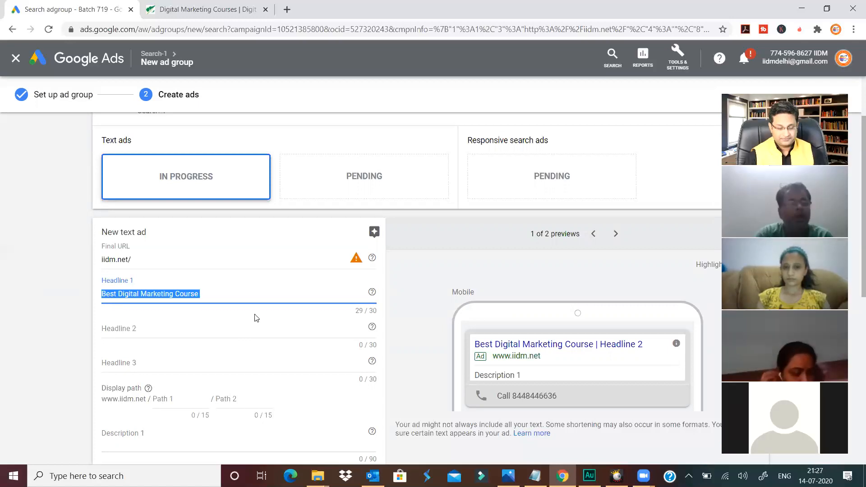
pyautogui.click(172, 328)
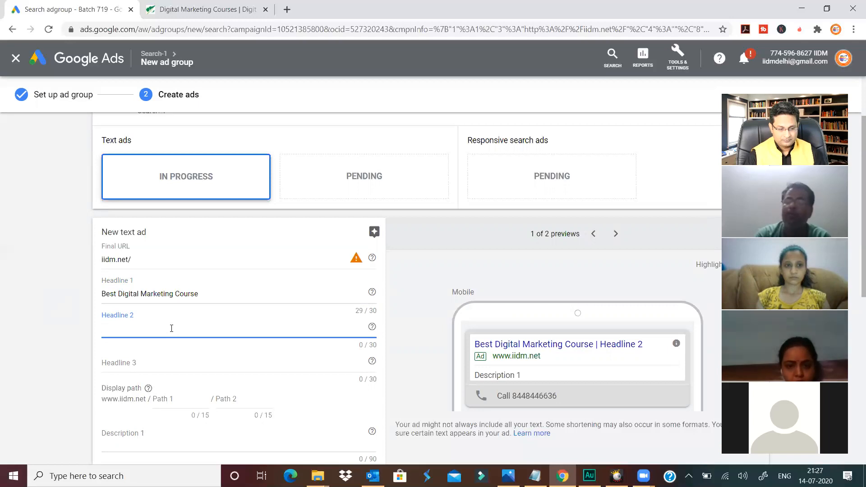
pyautogui.click(76, 297)
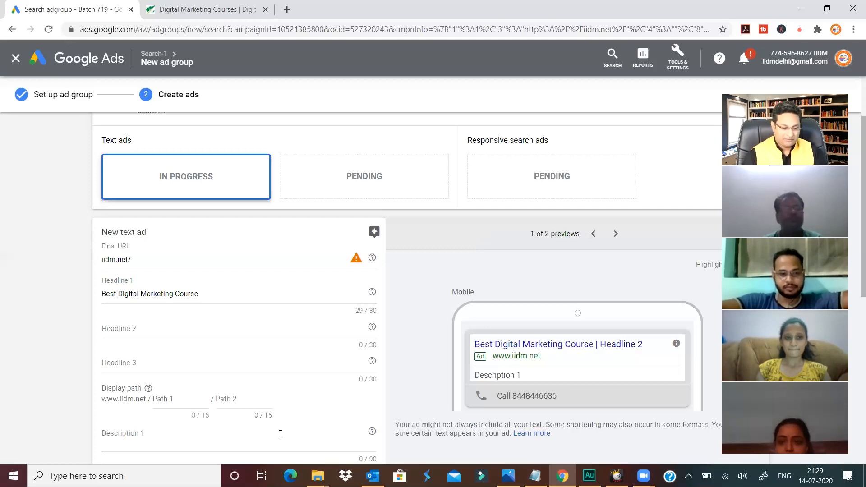
# Switch to Notepad with a blank note and move its window over the ad preview, clear of the headline labels.
pyautogui.click(113, 476)
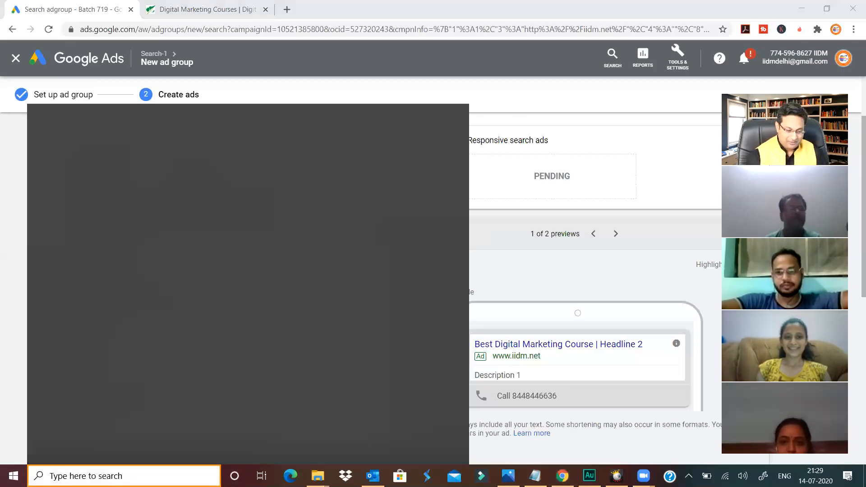
pyautogui.write('note')
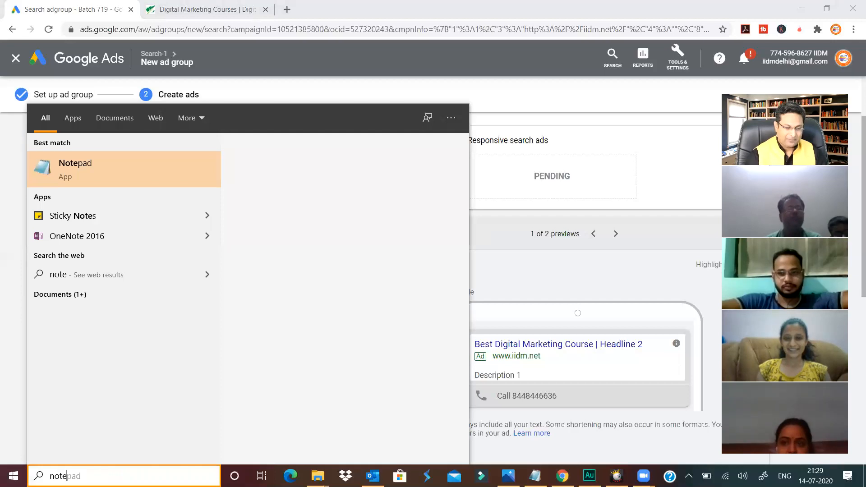
pyautogui.click(536, 476)
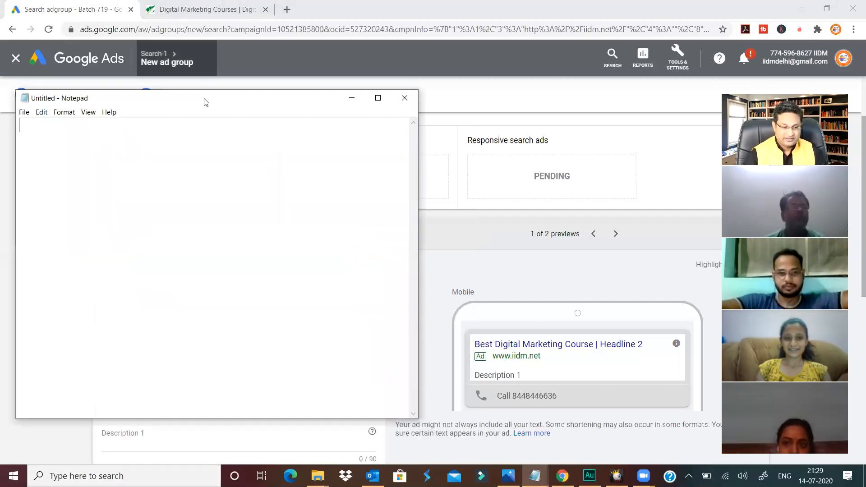
pyautogui.moveTo(204, 102); pyautogui.dragTo(435, 95)
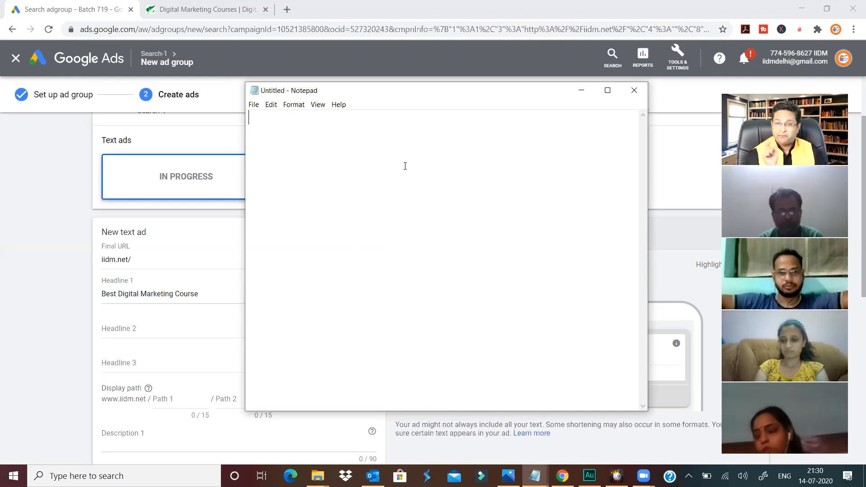
# Write "100 Per Click" in the note and add "Cooler" several lines below it.
pyautogui.write('1000')
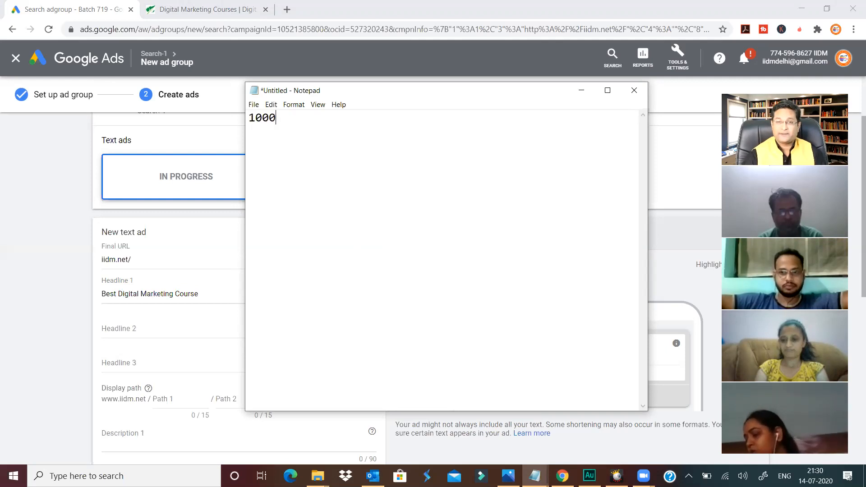
pyautogui.press('BackSpace')
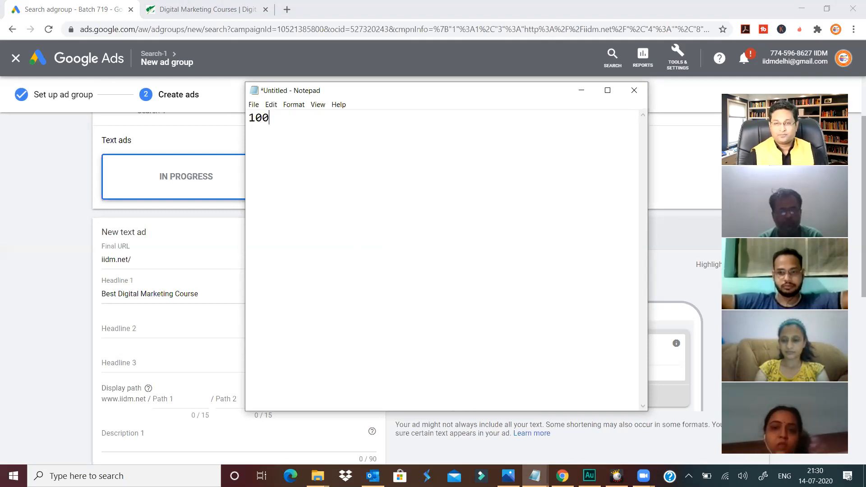
pyautogui.write('Per')
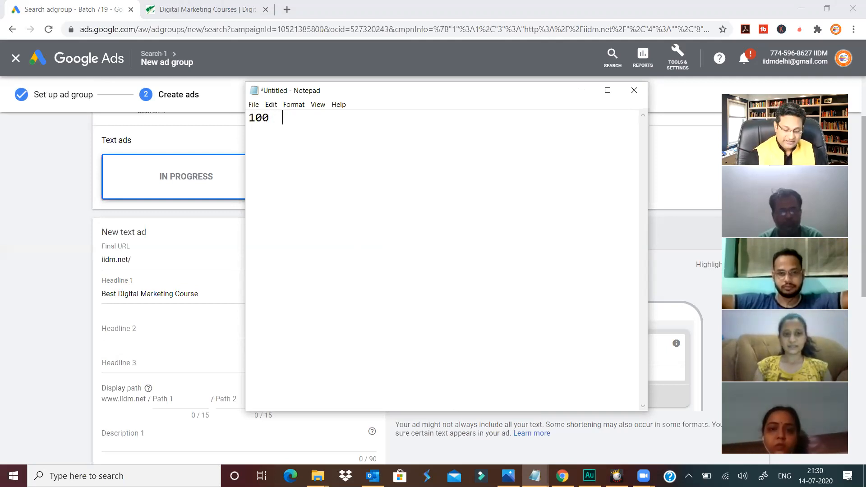
pyautogui.write(' Click')
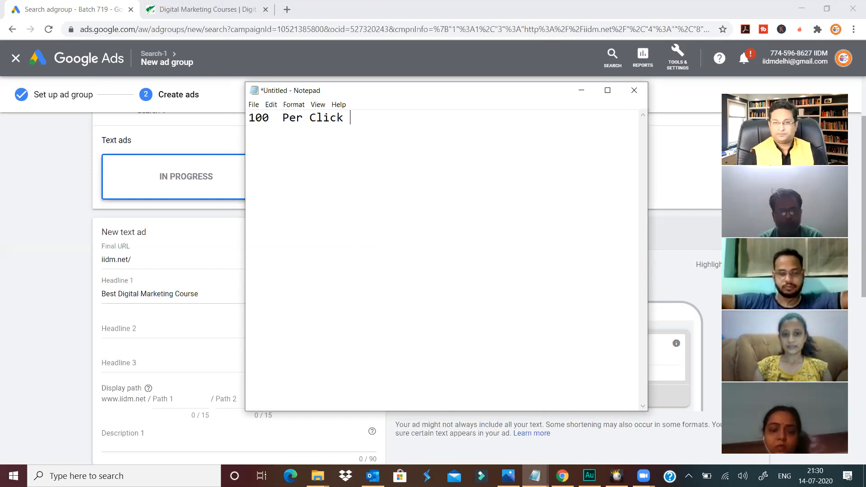
pyautogui.press('Return')
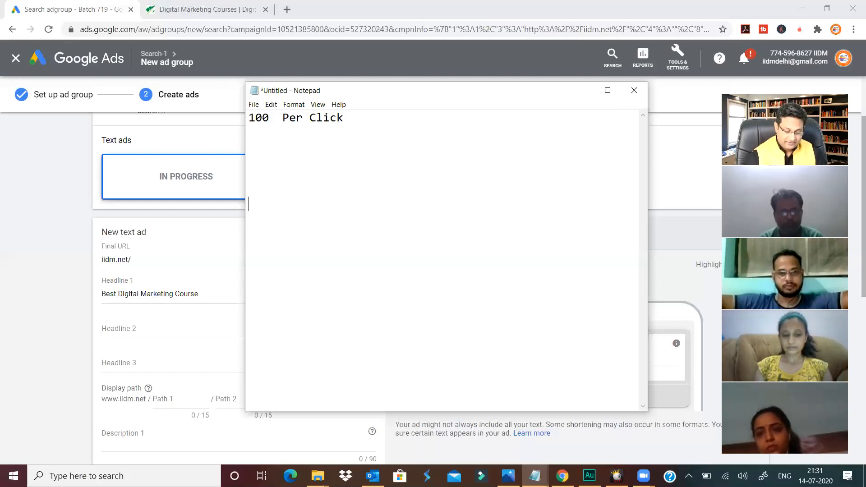
pyautogui.write('Cooler')
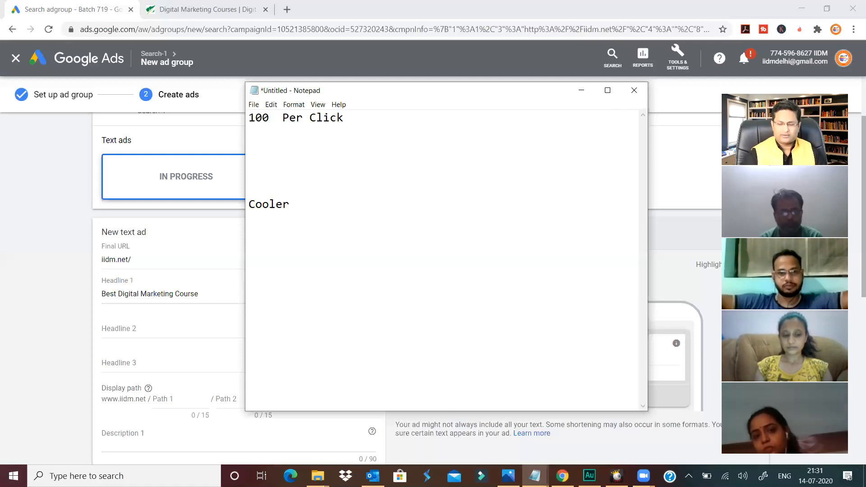
# Insert "Summer" before "Cooler" in the note and highlight the completed "Summer Cooler" line.
pyautogui.press('Left')
pyautogui.press('Left')
pyautogui.press('Left')
pyautogui.press('Left')
pyautogui.press('Left')
pyautogui.press('Left')
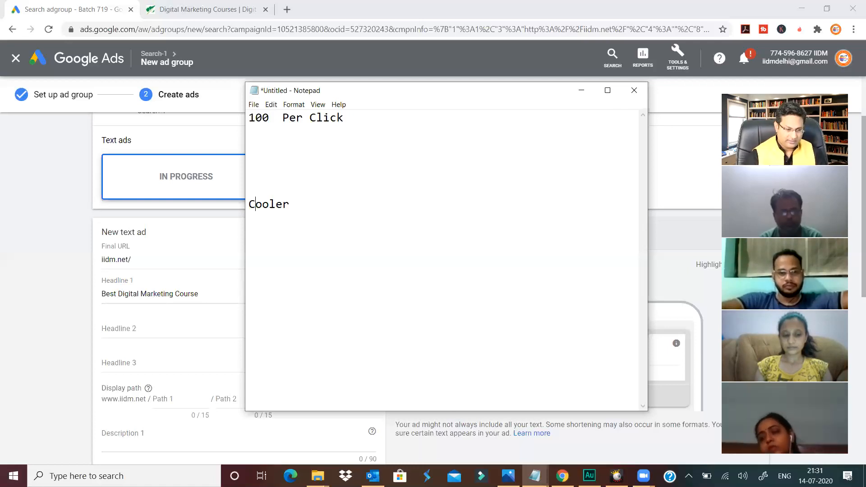
pyautogui.press('Left')
pyautogui.write('Summ')
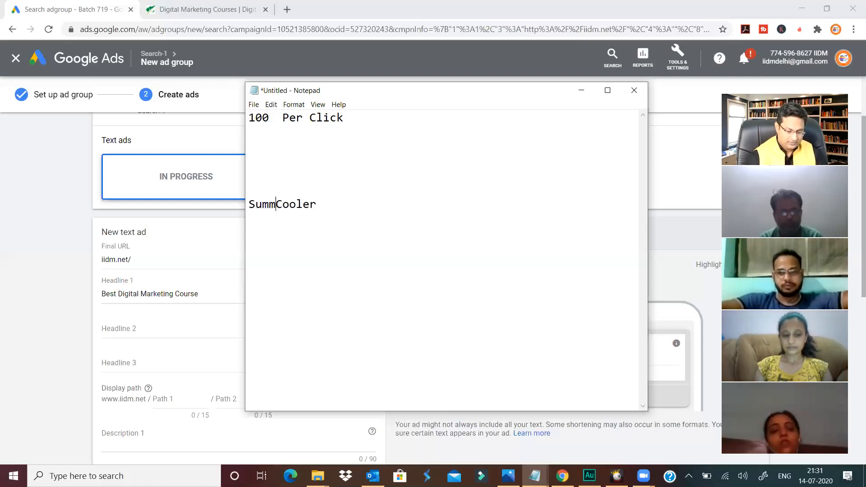
pyautogui.write('er')
pyautogui.press('End')
pyautogui.hotkey('shift', 'Home')
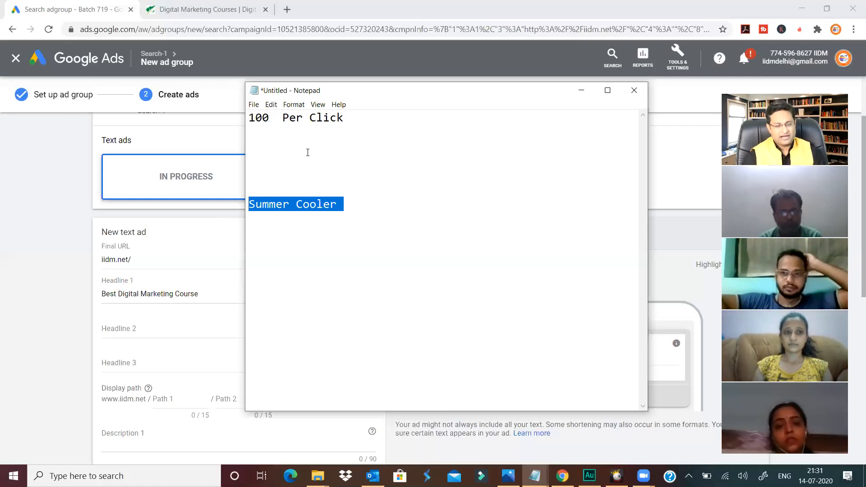
# Write "20 Per Click" on the second line below "100 Per Click" and add two line breaks after it.
pyautogui.click(272, 139)
pyautogui.write('20 Per Click')
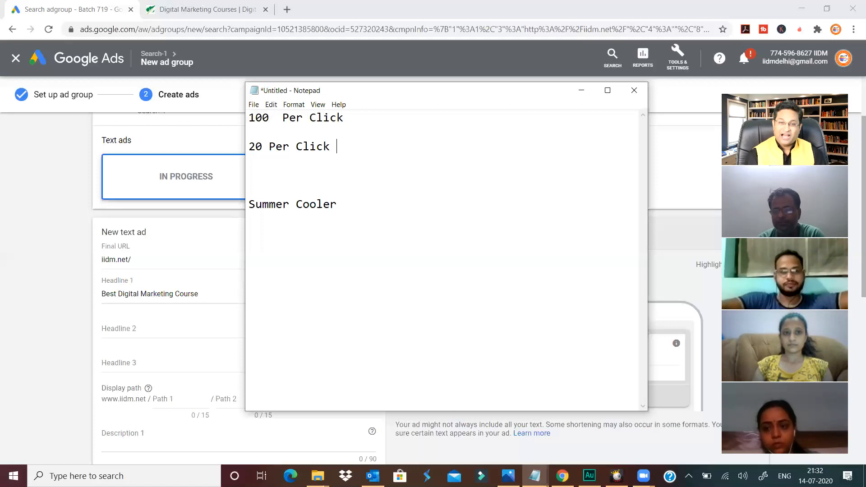
pyautogui.press('Return')
pyautogui.press('Return')
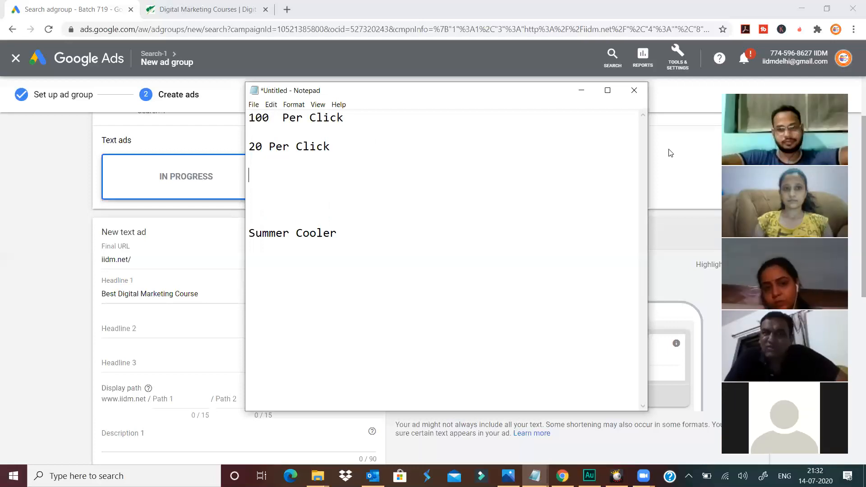
# Remove the extra space in "100 Per Click" and briefly highlight both per-click lines to compare them.
pyautogui.doubleClick(260, 116)
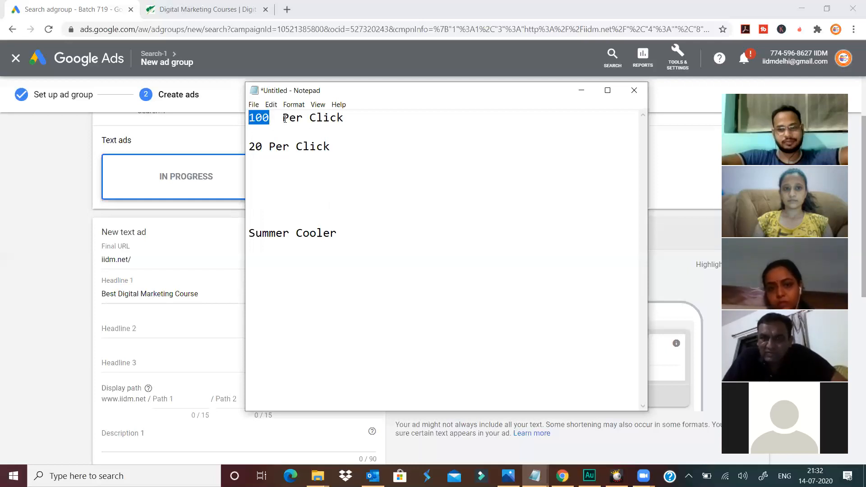
pyautogui.click(300, 131)
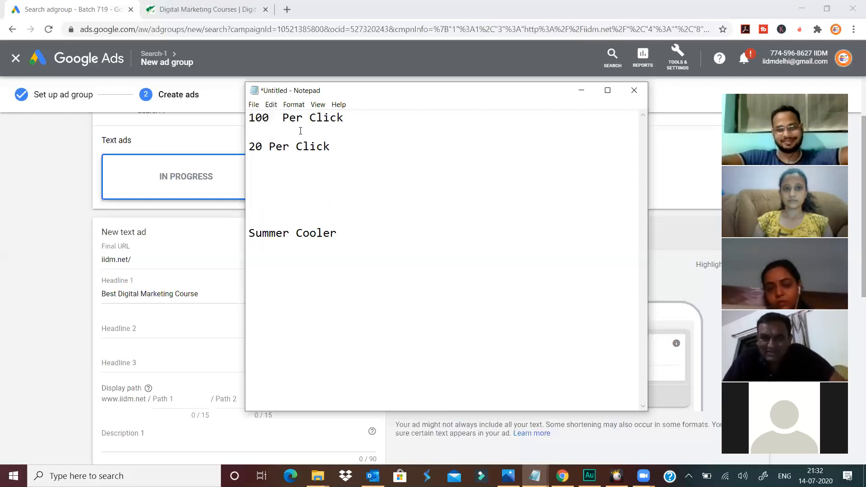
pyautogui.press('BackSpace')
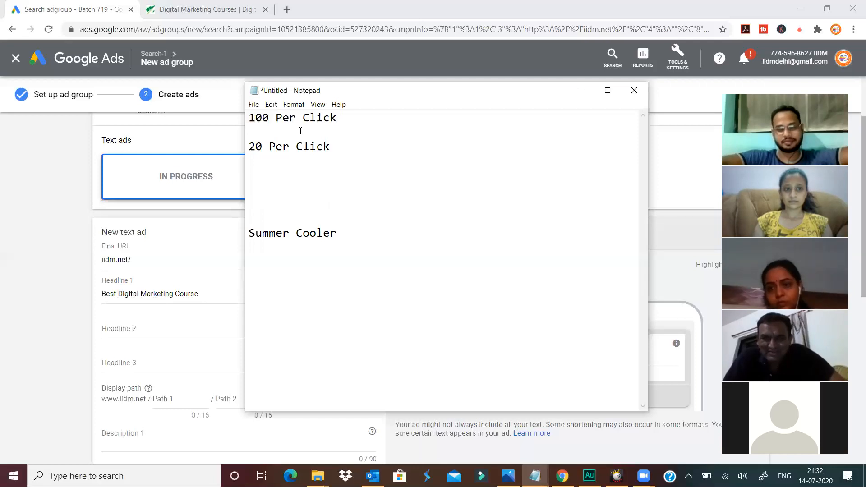
pyautogui.moveTo(334, 147); pyautogui.dragTo(227, 114)
pyautogui.click(358, 144)
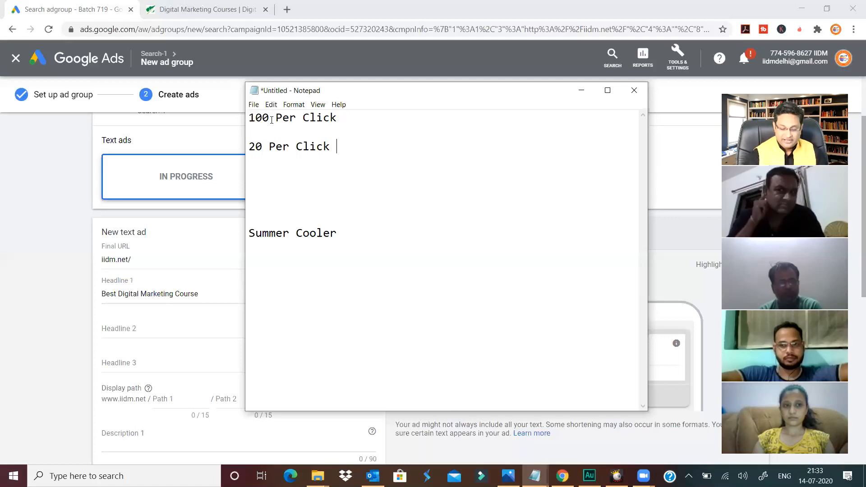
# Add two line breaks after "20 Per Click" and select the Headline 1 text in the Google Ads form.
pyautogui.press('Return')
pyautogui.press('Return')
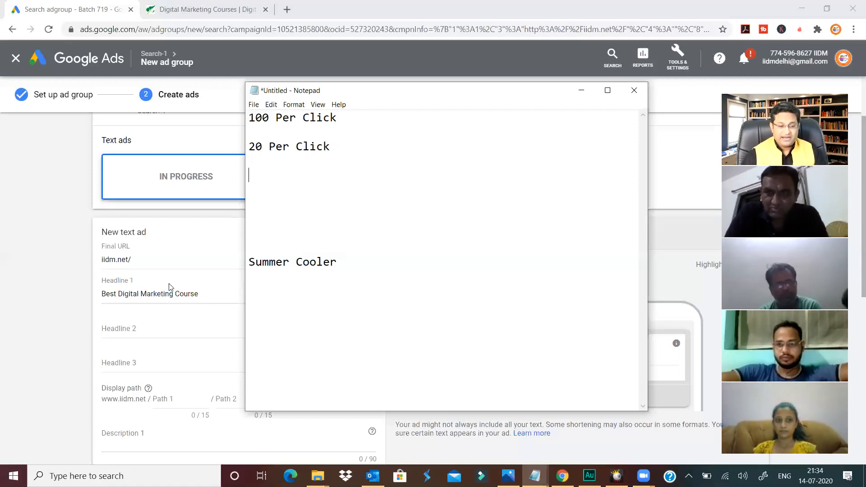
pyautogui.click(203, 296)
pyautogui.tripleClick(202, 296)
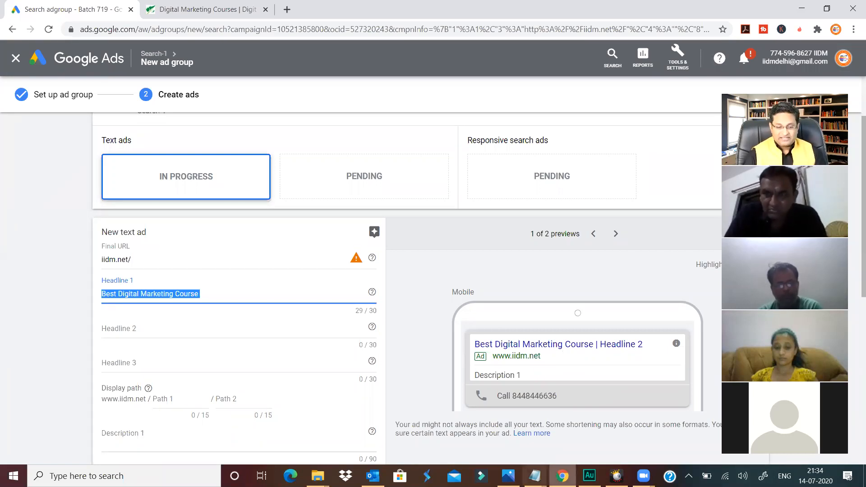
# Switch back to the Notepad note and write "Q.S" below the "20 Per Click" line.
pyautogui.moveTo(535, 476)
pyautogui.click(574, 444)
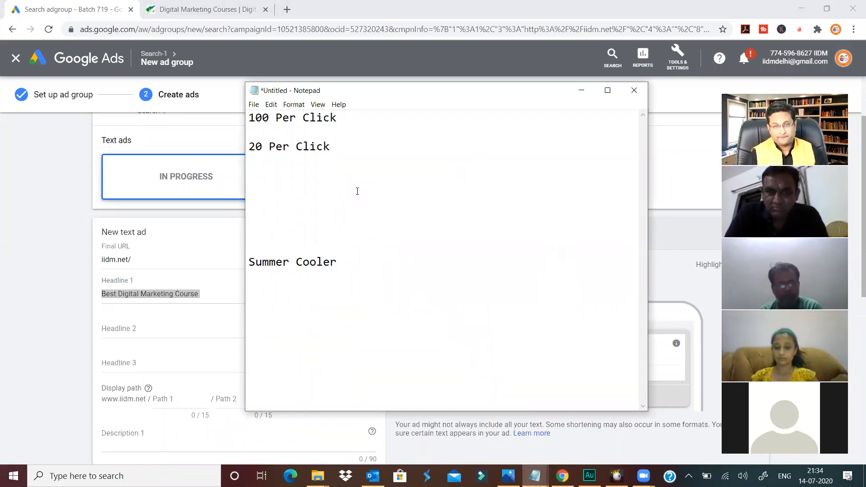
pyautogui.write('Q.')
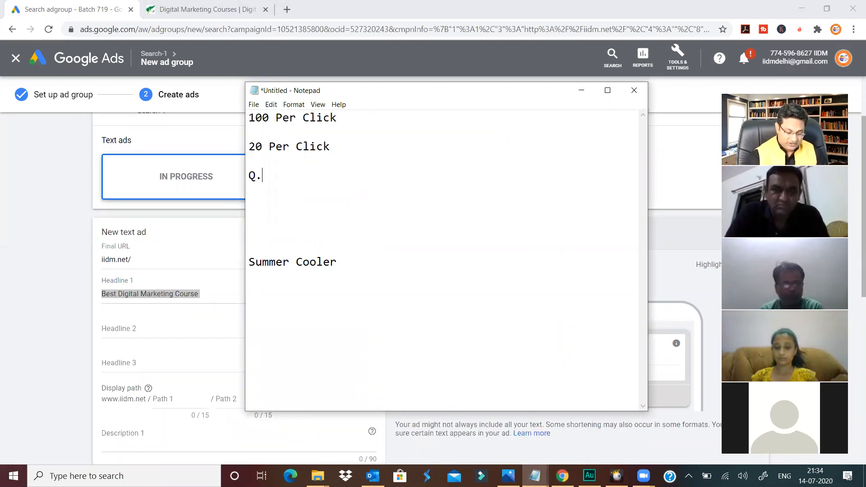
pyautogui.write('S')
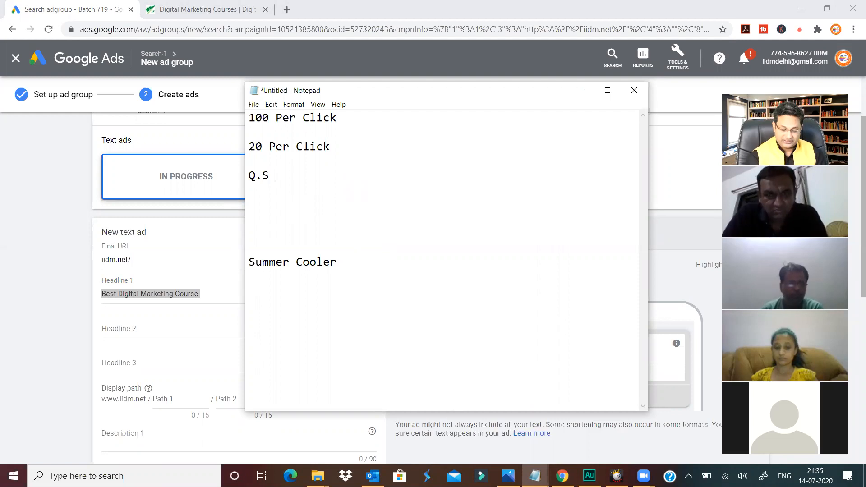
# Add the quality scores to the note: "Qs= 10/10" after "20 Per Click" and "1/10" after "100 Per Click".
pyautogui.click(363, 146)
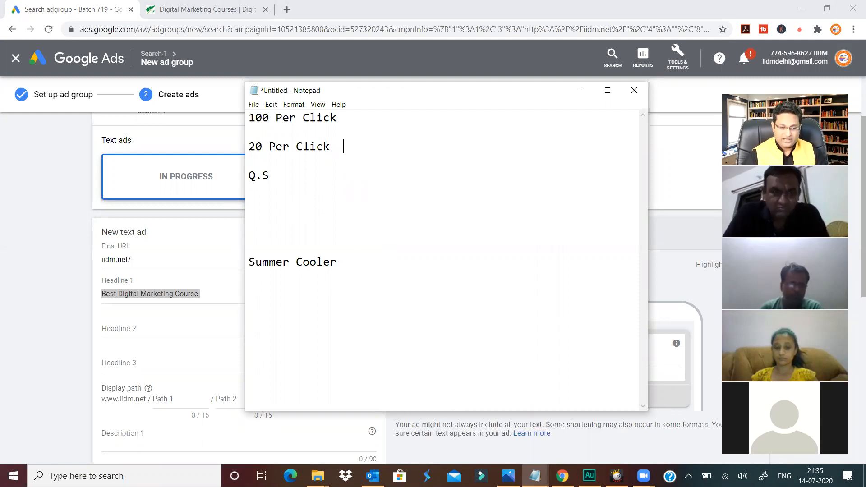
pyautogui.write('Qs')
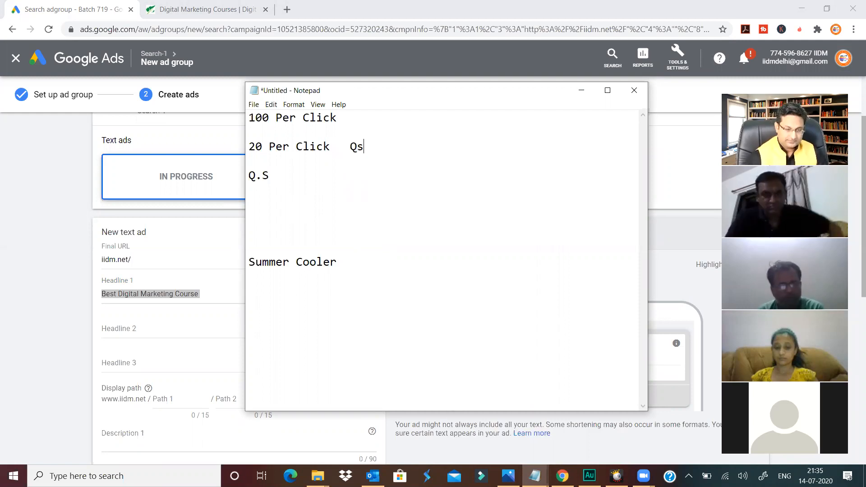
pyautogui.write('= ')
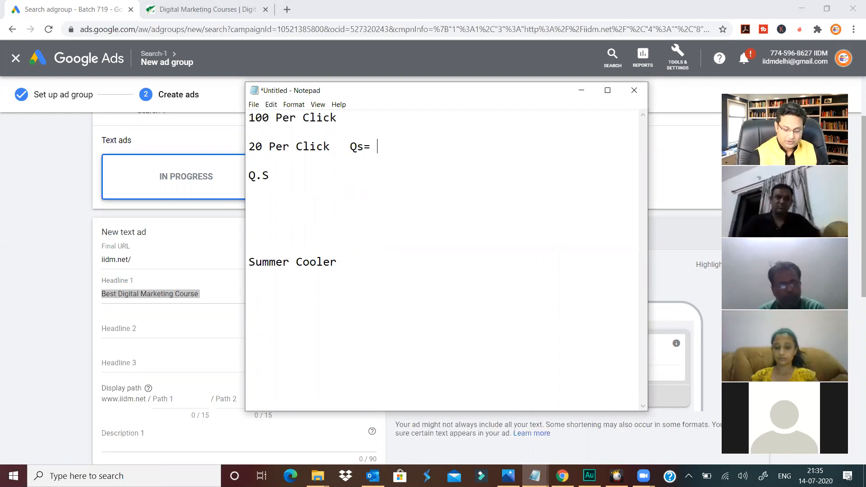
pyautogui.write('10')
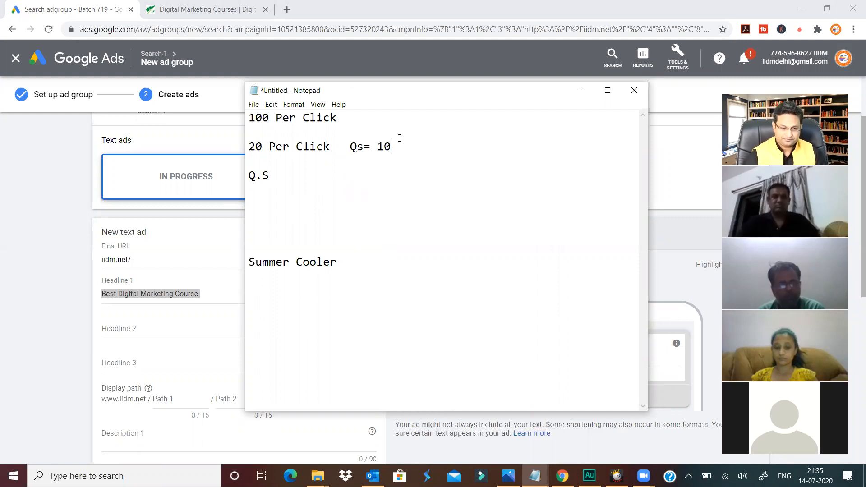
pyautogui.write('/10')
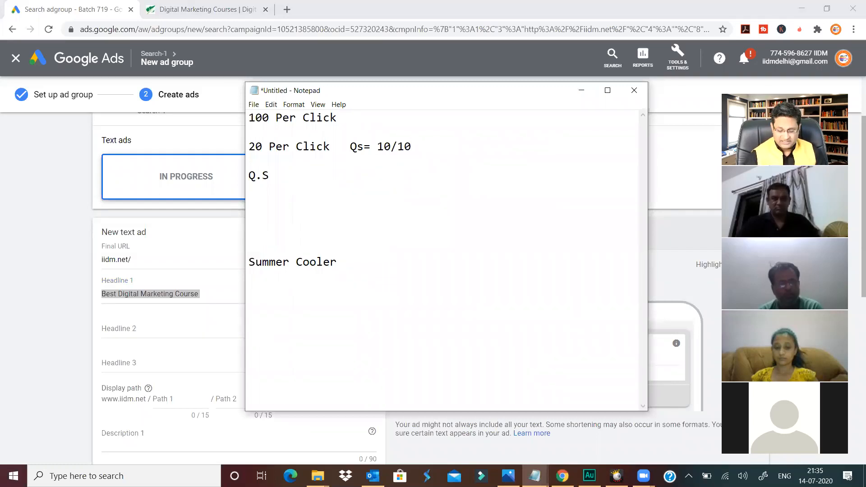
pyautogui.write('  1/10')
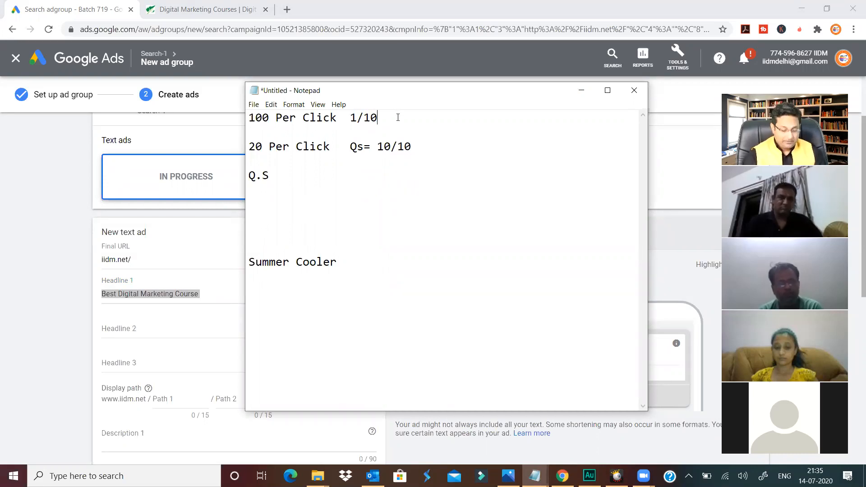
# Append "= Ad Rank = Bid(CPC)*QS" to the "100 Per Click" line and highlight the "Bid(CPC)*QS" formula.
pyautogui.write('= ')
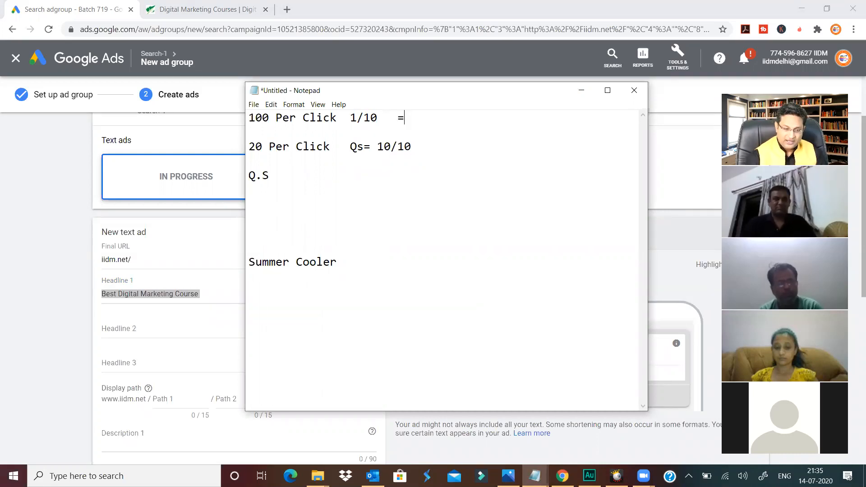
pyautogui.write('Ad Rank ')
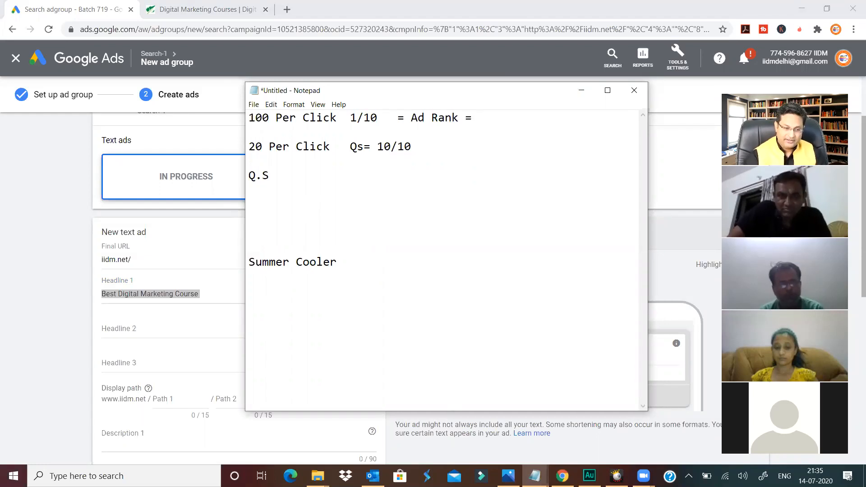
pyautogui.write('= B')
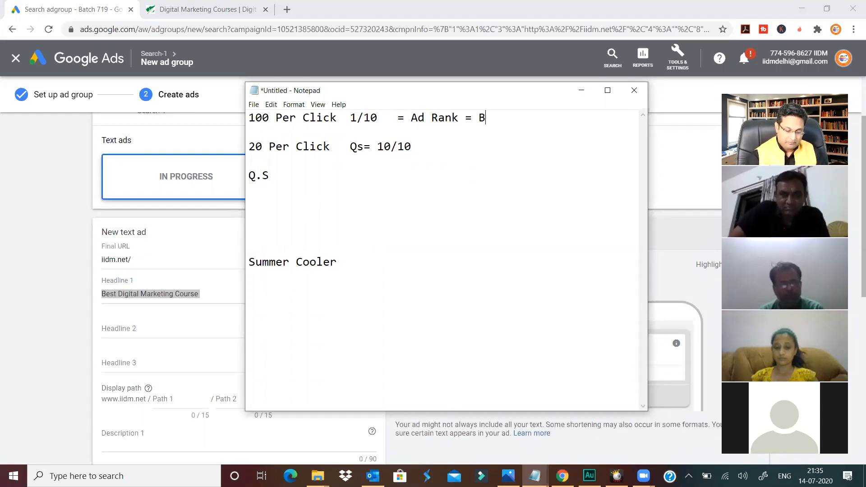
pyautogui.write('id')
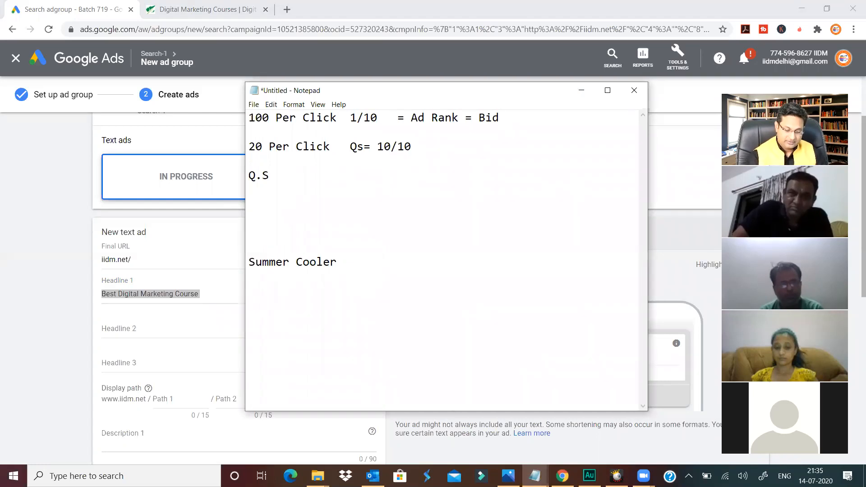
pyautogui.write('(')
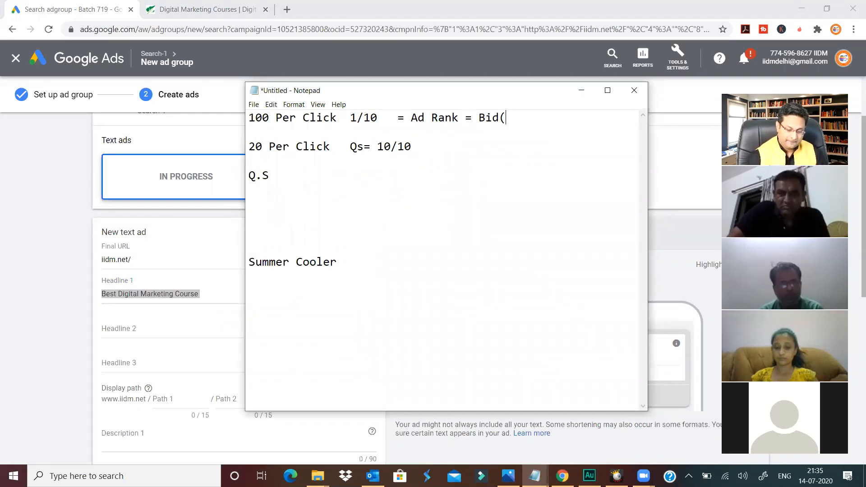
pyautogui.write(')CPC')
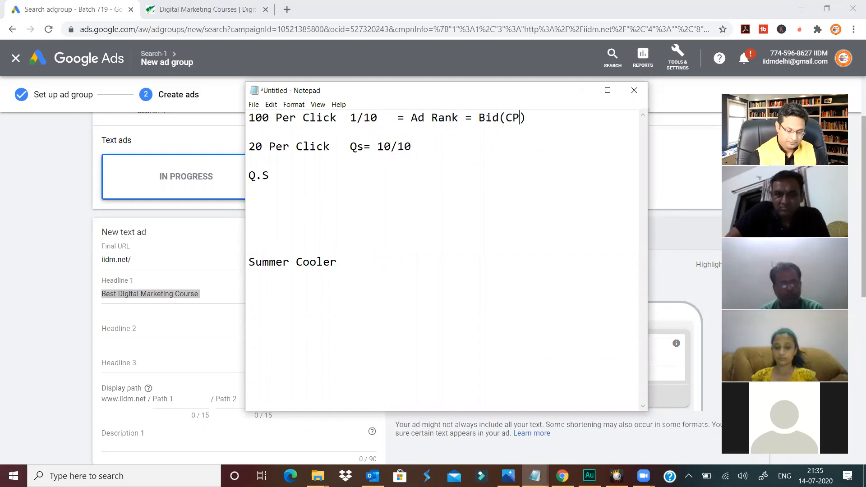
pyautogui.write('*')
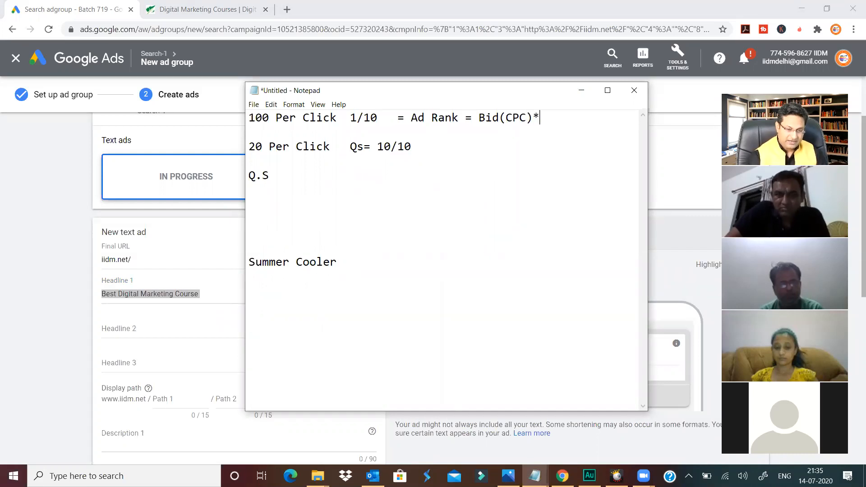
pyautogui.write('QS')
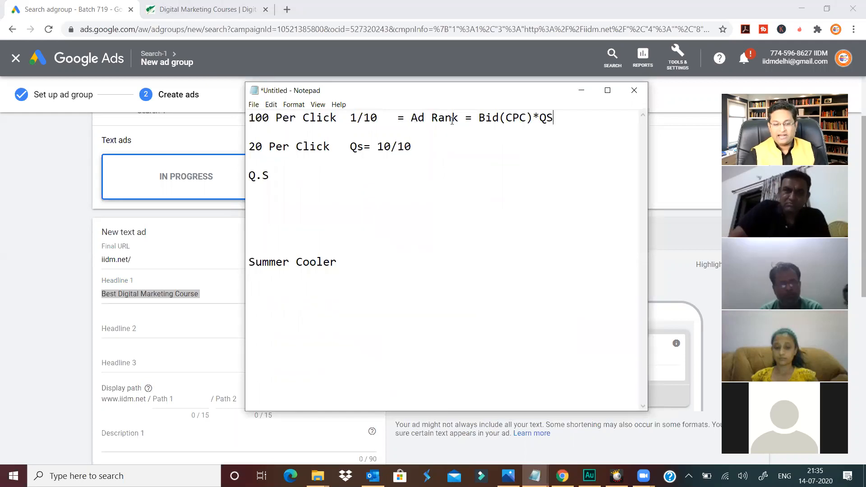
pyautogui.moveTo(482, 118); pyautogui.dragTo(558, 119)
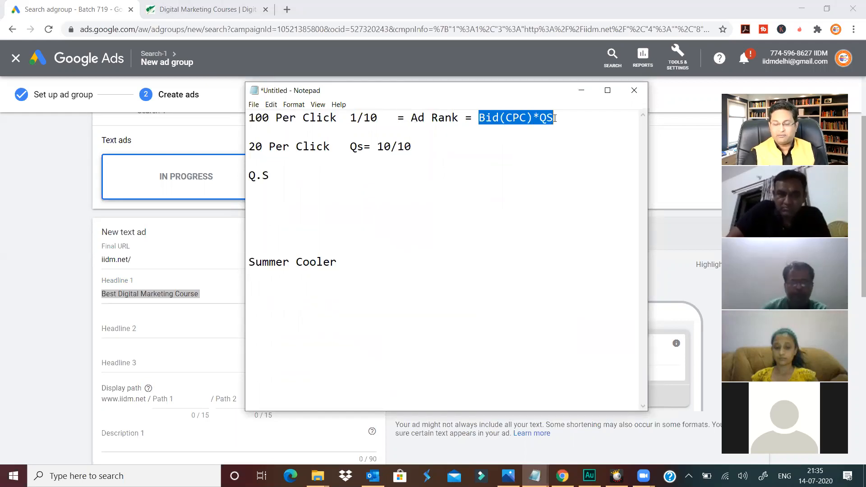
# Append "= 100*1=100" to the Ad Rank line, widen the Notepad window to fit it, and highlight the final 100.
pyautogui.click(563, 118)
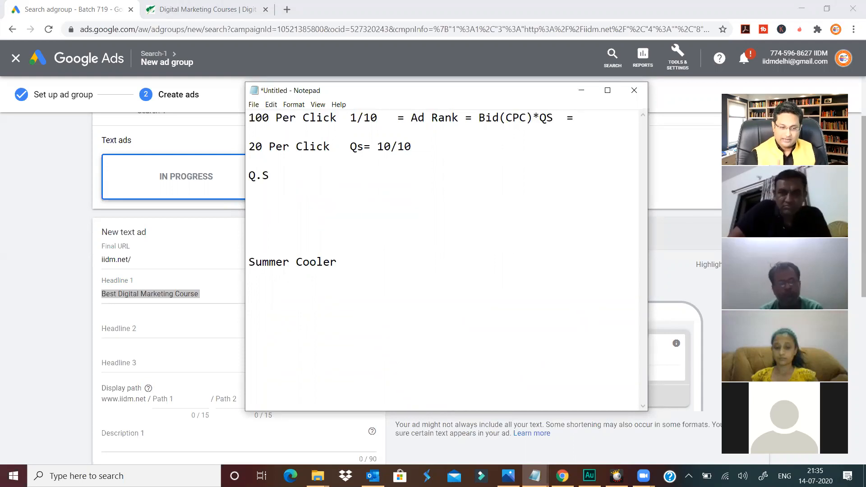
pyautogui.write('100*')
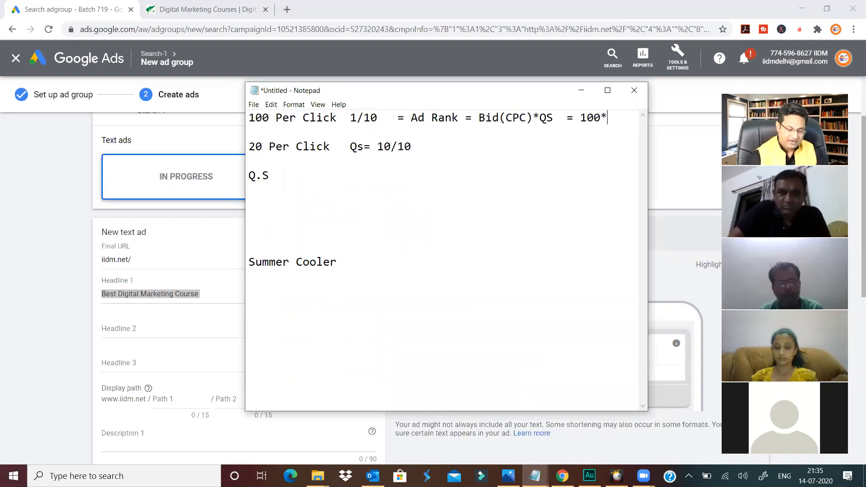
pyautogui.write('1=100')
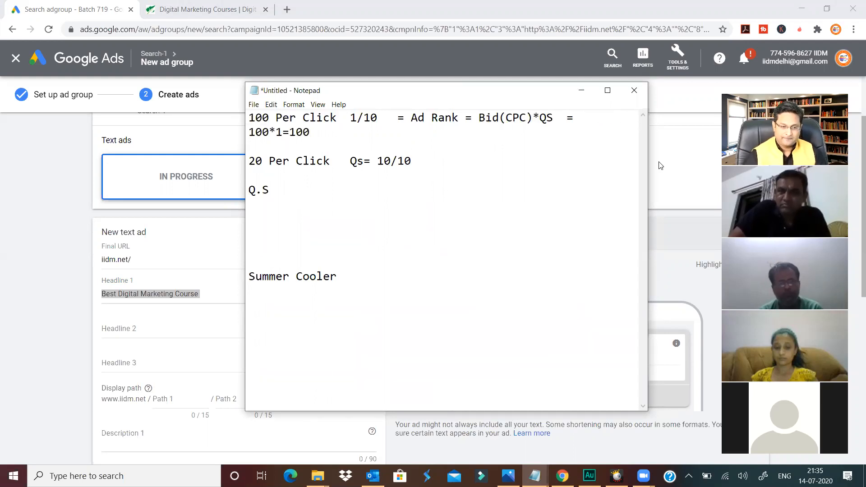
pyautogui.moveTo(649, 167); pyautogui.dragTo(704, 167)
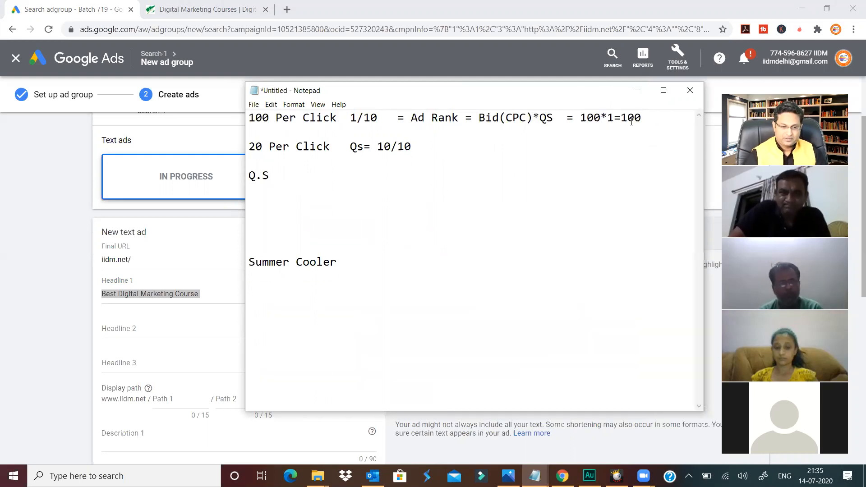
pyautogui.moveTo(622, 118); pyautogui.dragTo(649, 117)
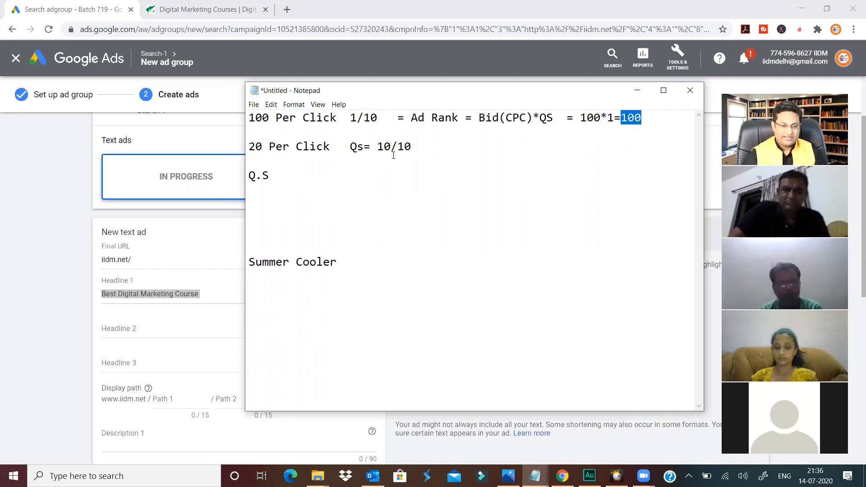
# Append "= 20*10= 200" to the "20 Per Click" line of the note and highlight the resulting 200.
pyautogui.click(441, 149)
pyautogui.write('=')
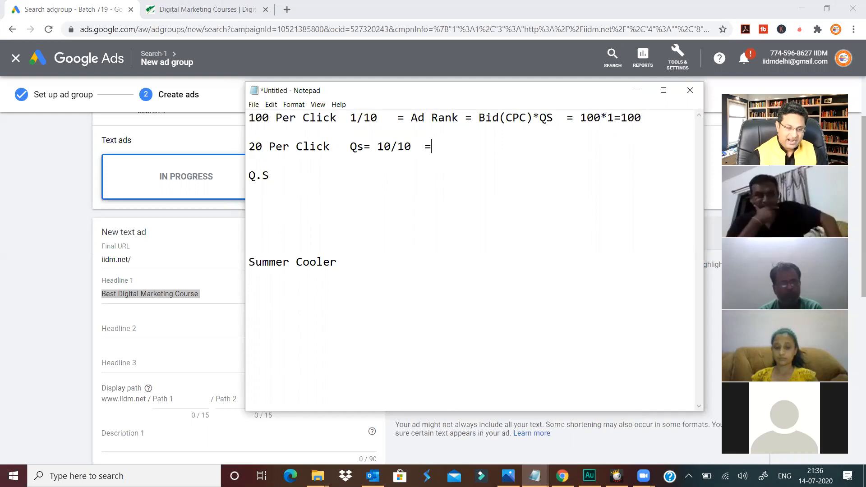
pyautogui.write(' 20')
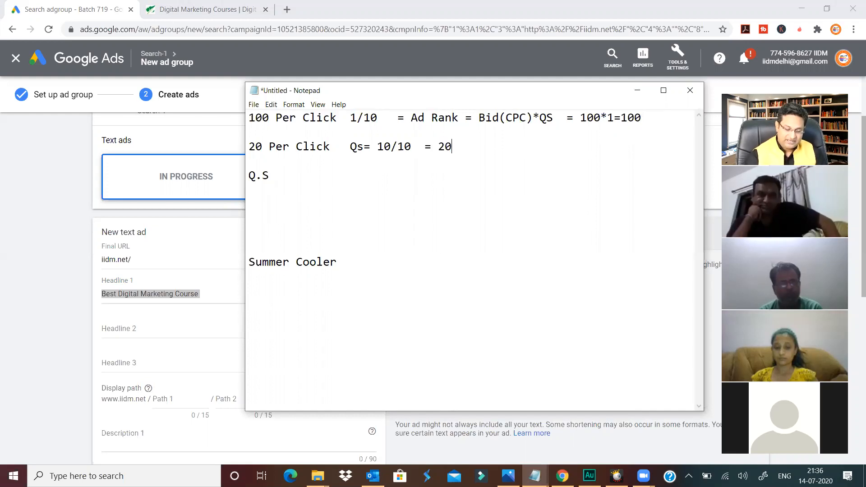
pyautogui.write('*')
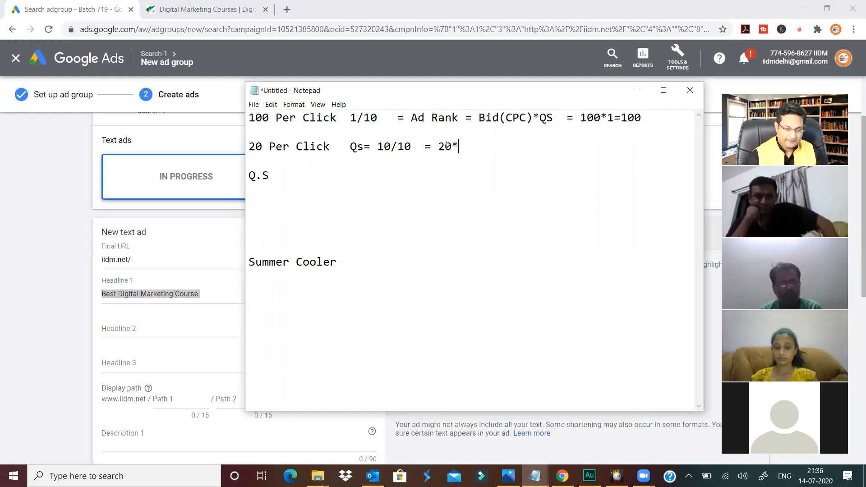
pyautogui.write('10= 200')
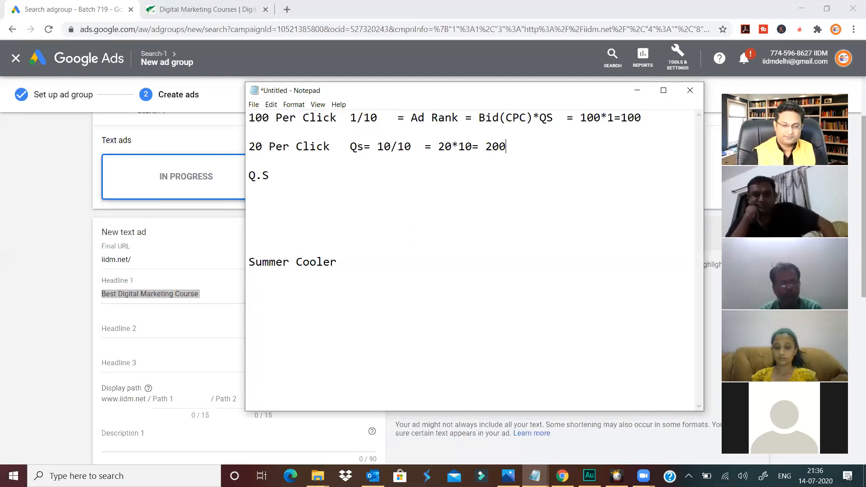
pyautogui.moveTo(487, 148); pyautogui.dragTo(505, 149)
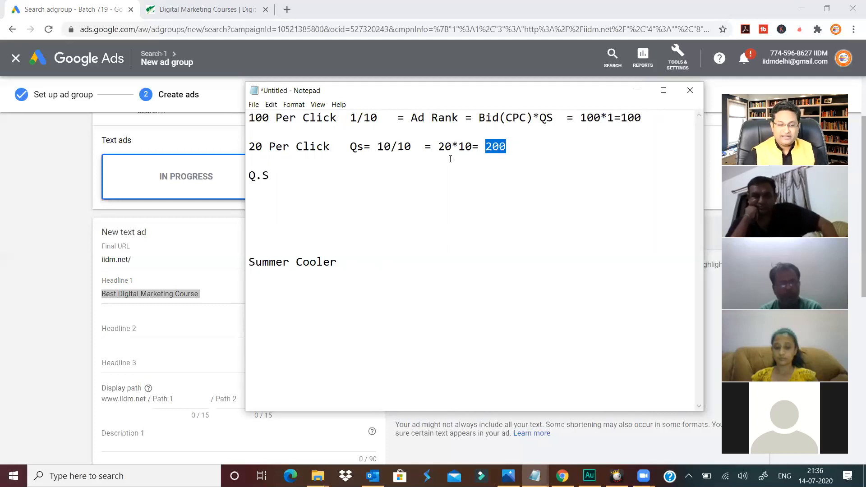
pyautogui.moveTo(451, 146); pyautogui.dragTo(521, 143)
pyautogui.click(523, 145)
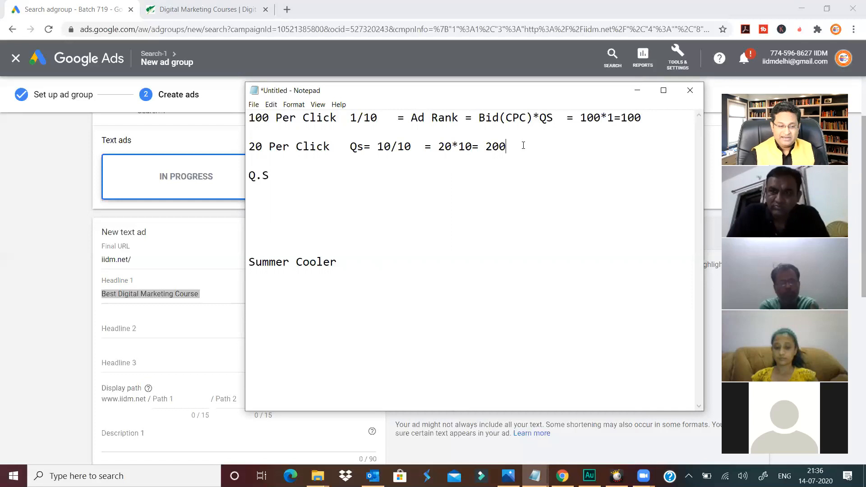
# Write "201" on a new line below "Q.S", leaving one blank line between them.
pyautogui.press('Down')
pyautogui.press('Down')
pyautogui.press('Down')
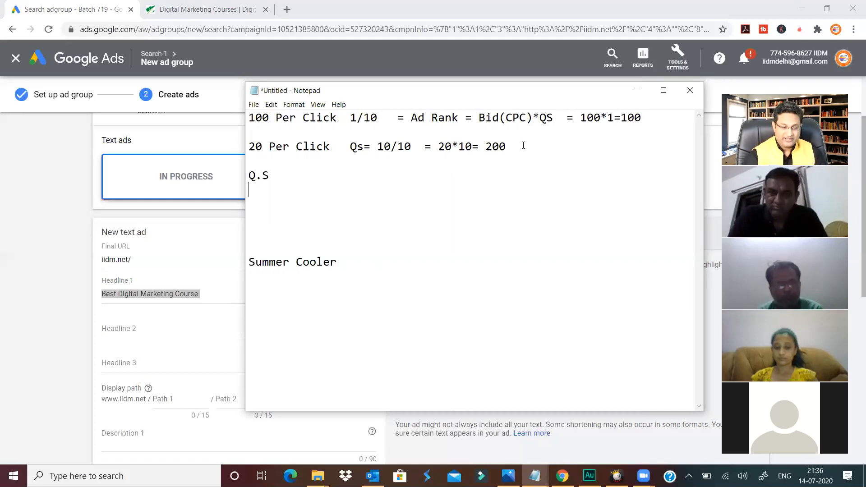
pyautogui.press('Return')
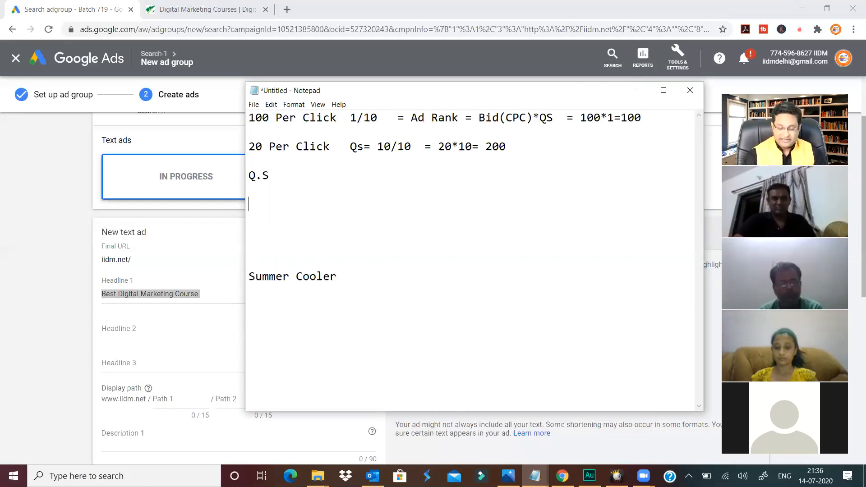
pyautogui.write('201')
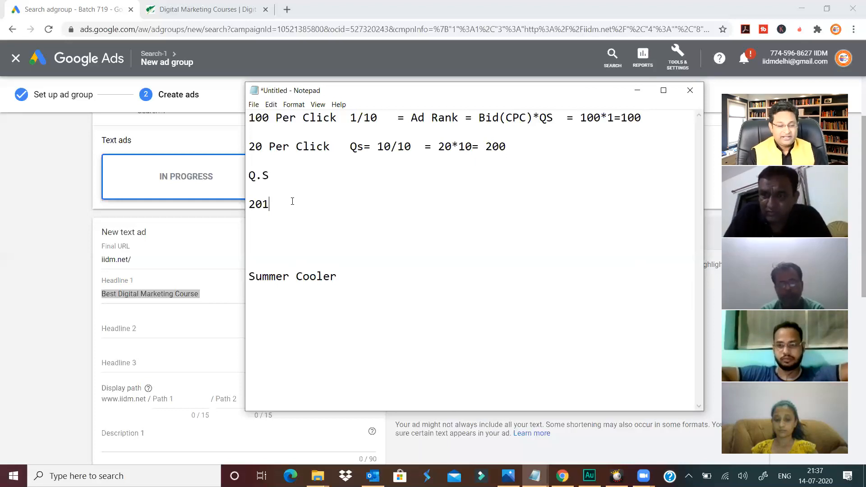
# Return to the Google Ads text ad form and highlight the Final URL, followed by the Headline 1 text.
pyautogui.click(45, 241)
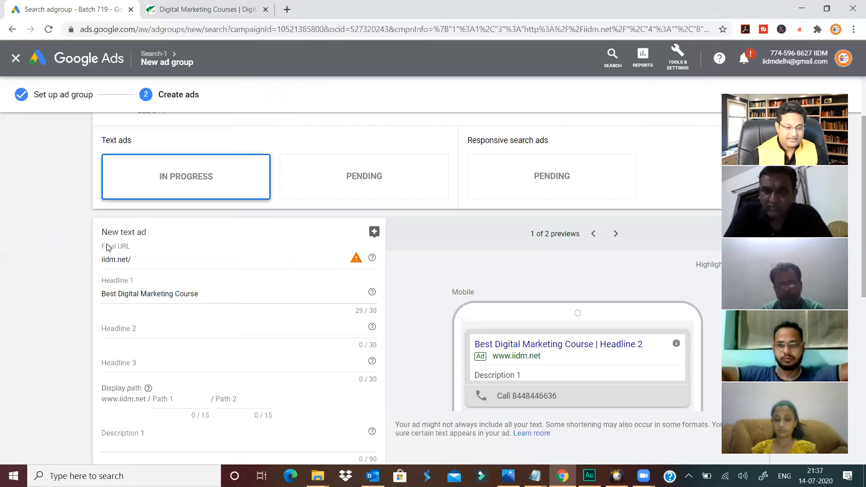
pyautogui.moveTo(151, 261); pyautogui.dragTo(42, 270)
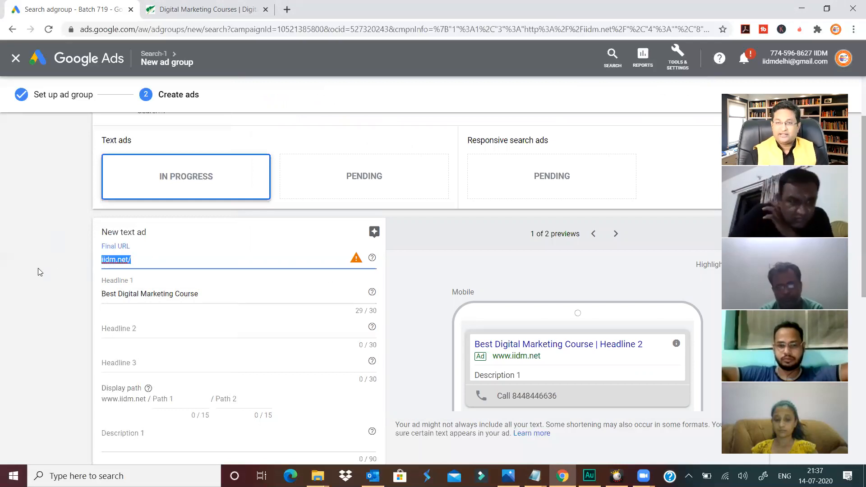
pyautogui.scroll(-2, 39, 274)
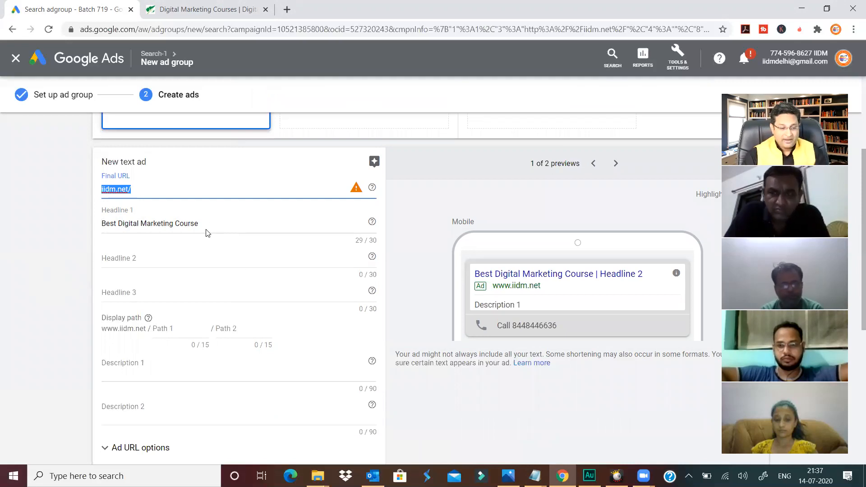
pyautogui.moveTo(207, 225); pyautogui.dragTo(66, 225)
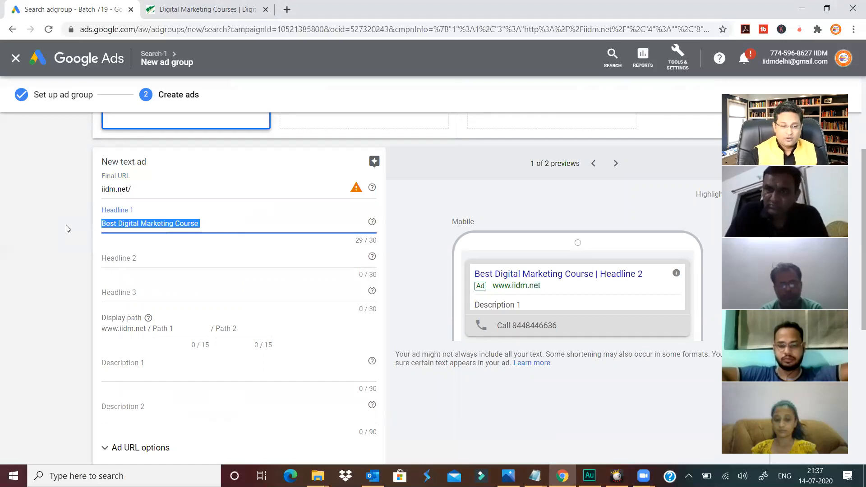
# Search Google for "digital marketing course" in a new browser tab.
pyautogui.click(287, 9)
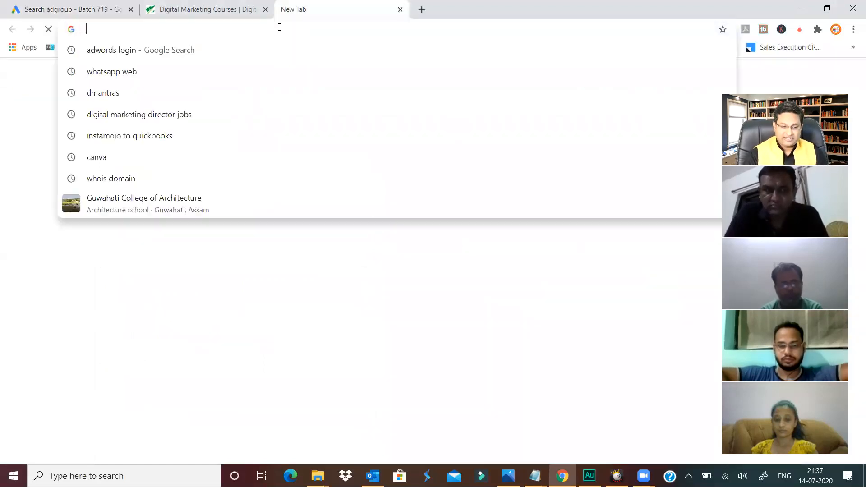
pyautogui.write('digital')
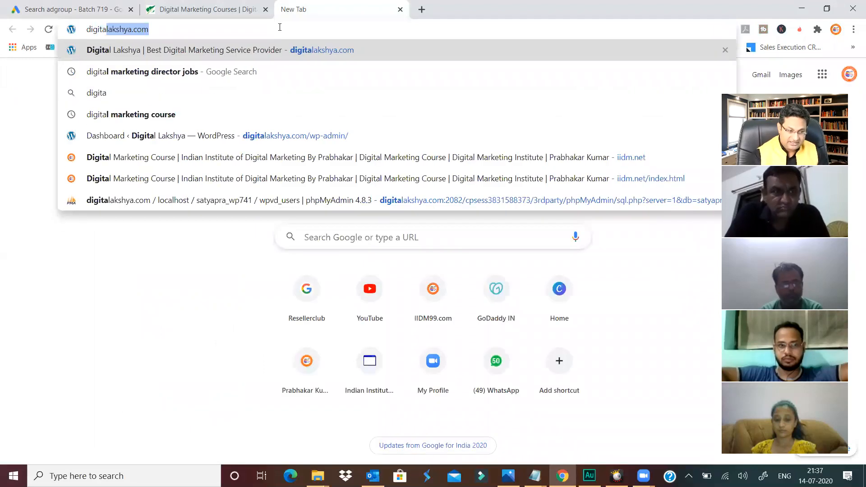
pyautogui.press('Down')
pyautogui.press('Down')
pyautogui.press('Down')
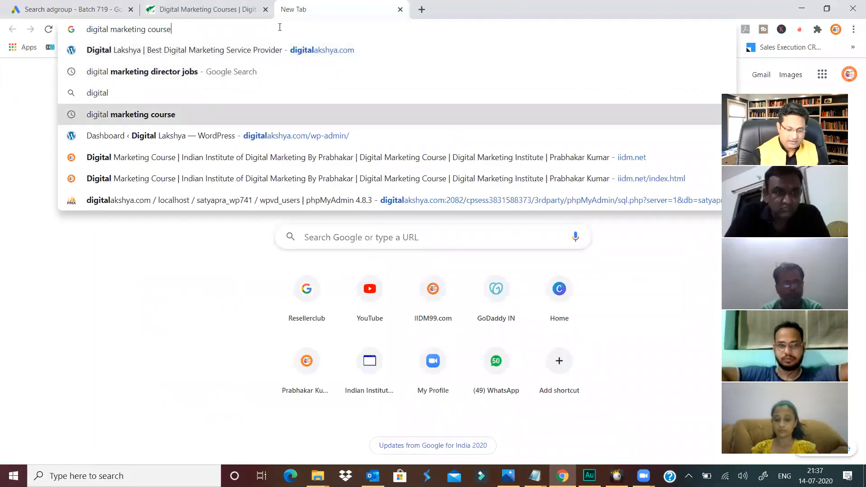
pyautogui.press('Return')
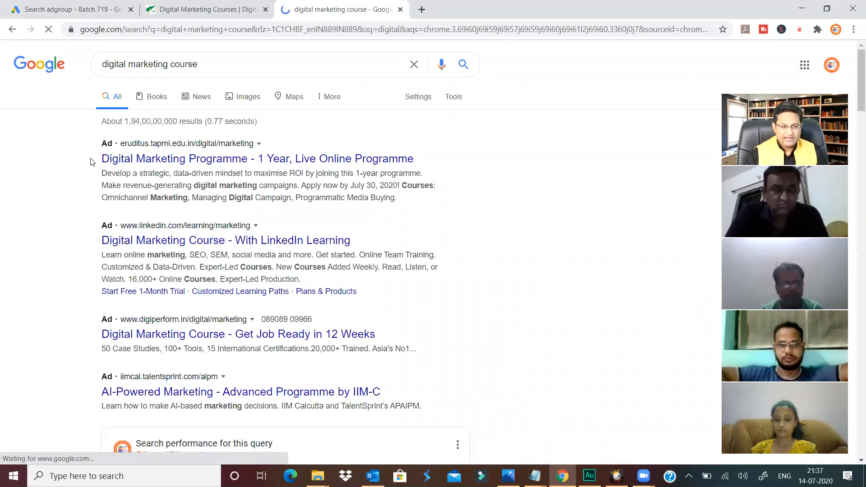
# Highlight "Digital Marketing Programme" in the first ad's title and dismiss the two keyword panels beside the results.
pyautogui.moveTo(98, 159); pyautogui.dragTo(247, 159)
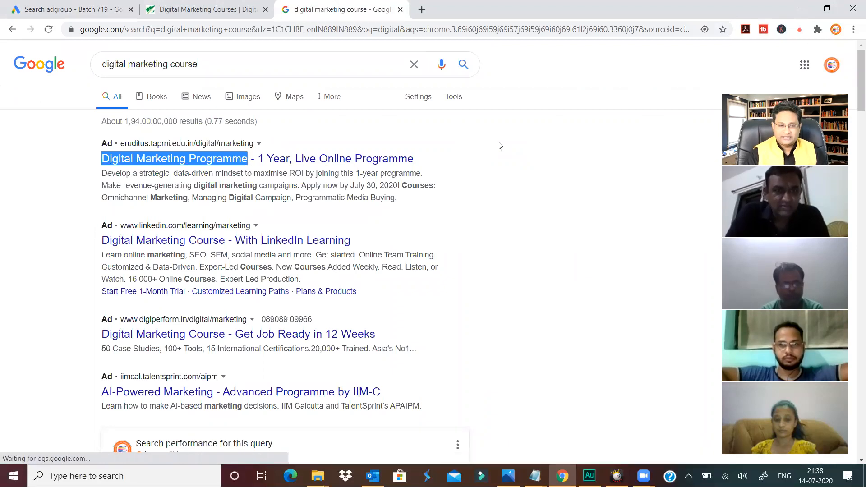
pyautogui.click(476, 141)
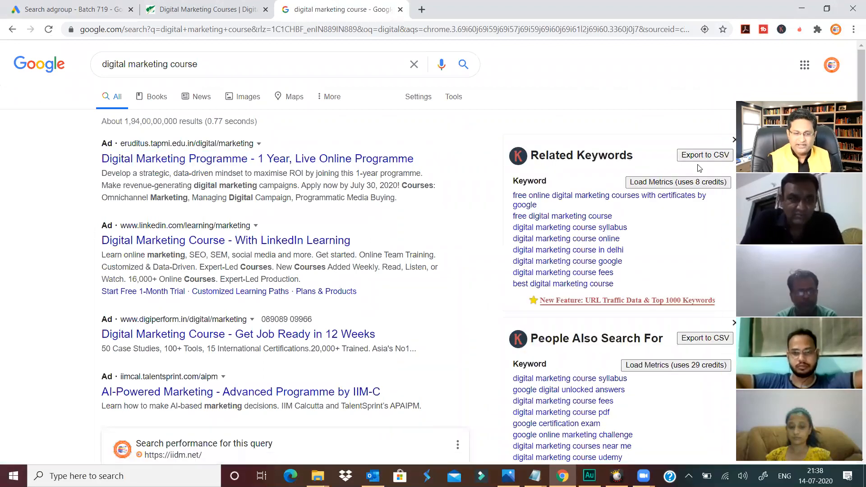
pyautogui.click(734, 140)
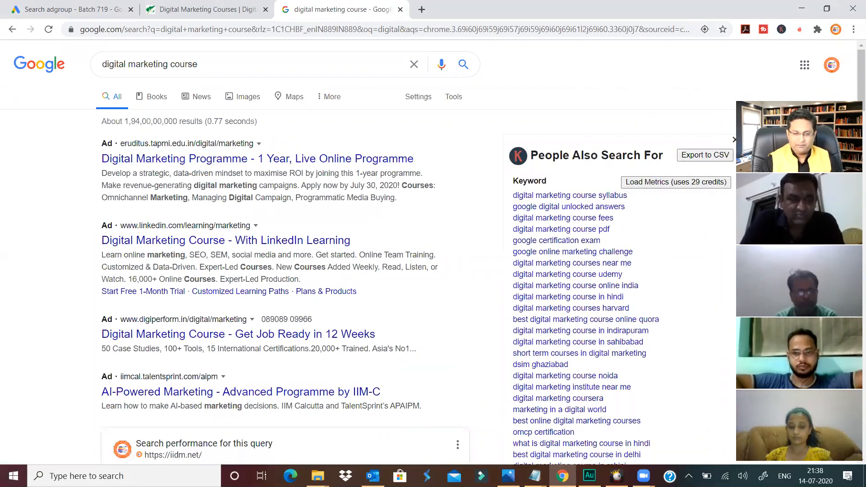
pyautogui.click(735, 140)
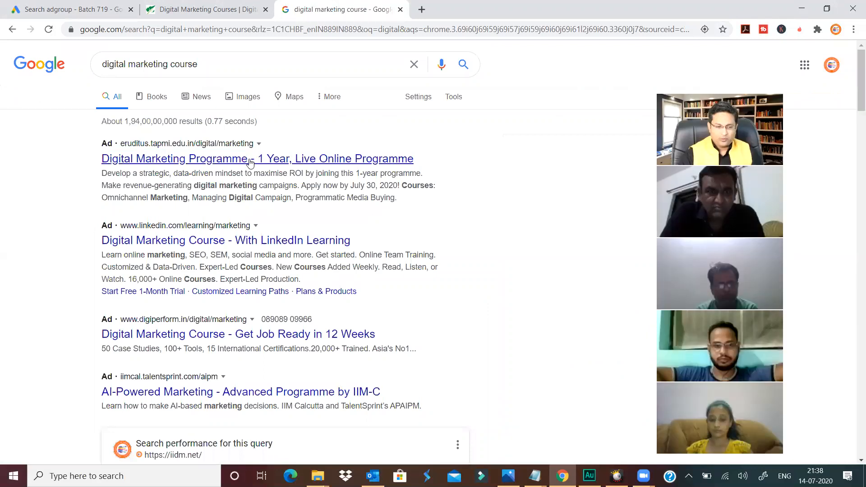
# Open the first ad's landing page, look through it to the application deadlines, and go back to the search results.
pyautogui.click(250, 161)
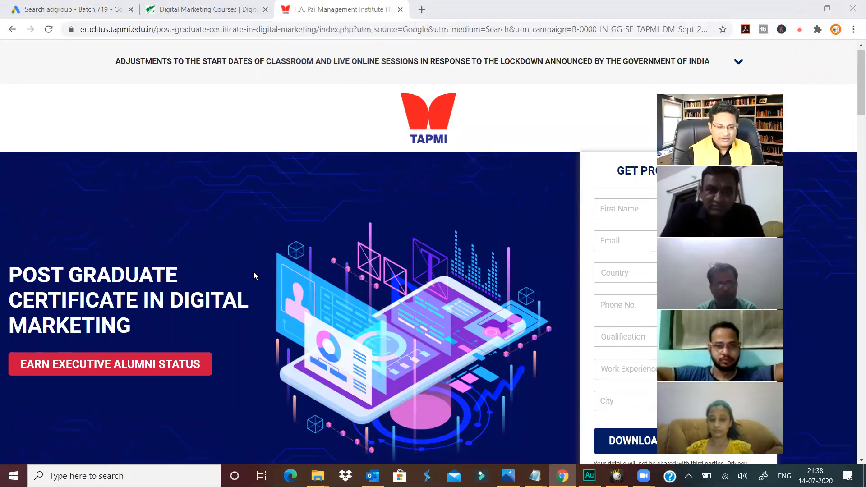
pyautogui.scroll(-10, 249, 286)
pyautogui.scroll(-15, 248, 288)
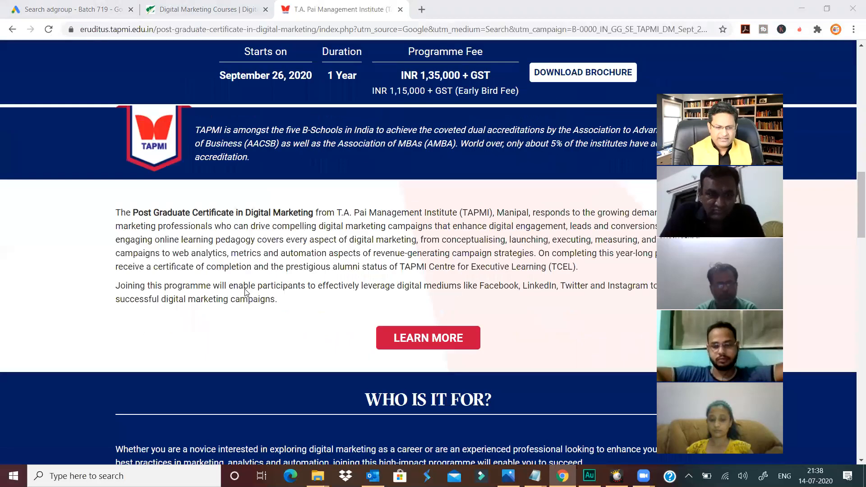
pyautogui.scroll(-7, 241, 293)
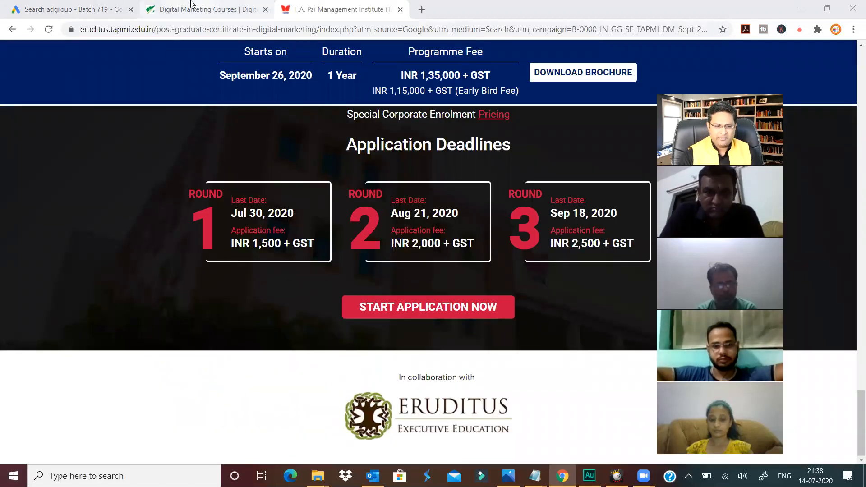
pyautogui.click(162, 9)
pyautogui.click(315, 11)
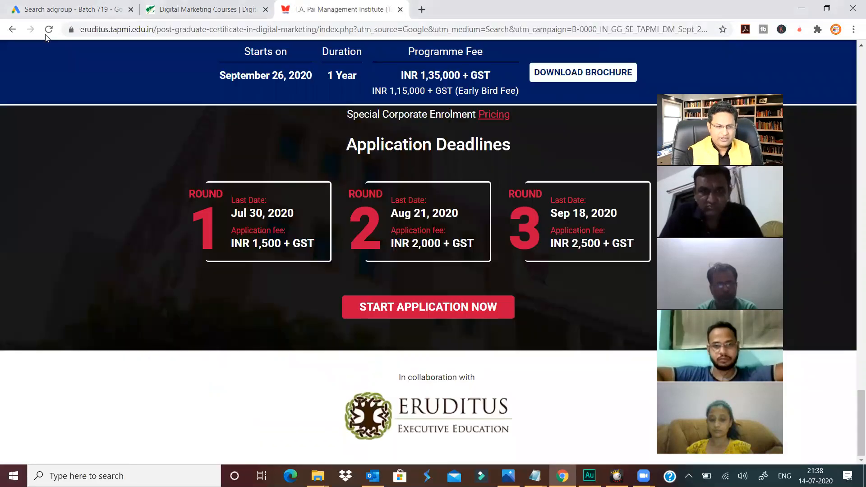
pyautogui.click(12, 29)
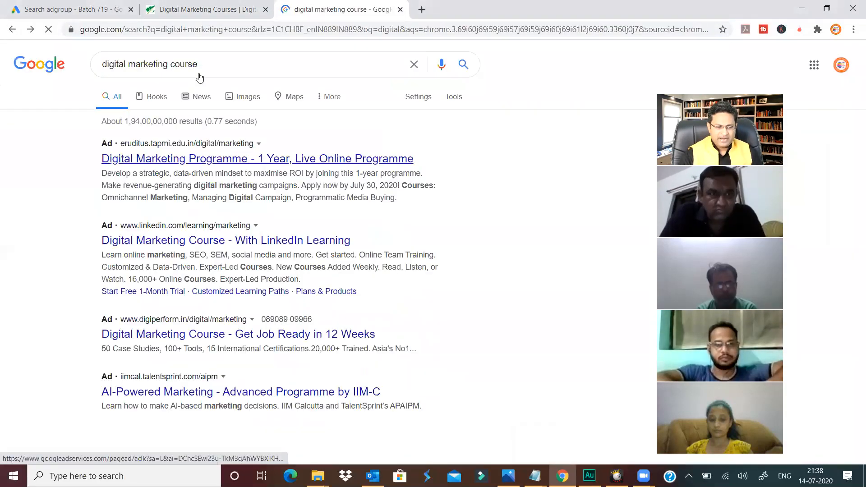
# Compare the search query with the text ad's Headline 1 and the first result's "Digital Marketing Programme" title, clearing away the keyword panels.
pyautogui.moveTo(198, 66); pyautogui.dragTo(96, 69)
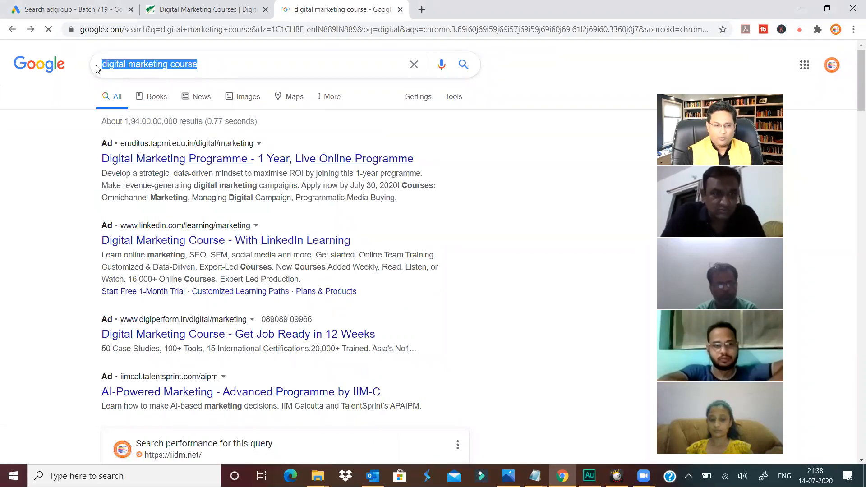
pyautogui.click(86, 10)
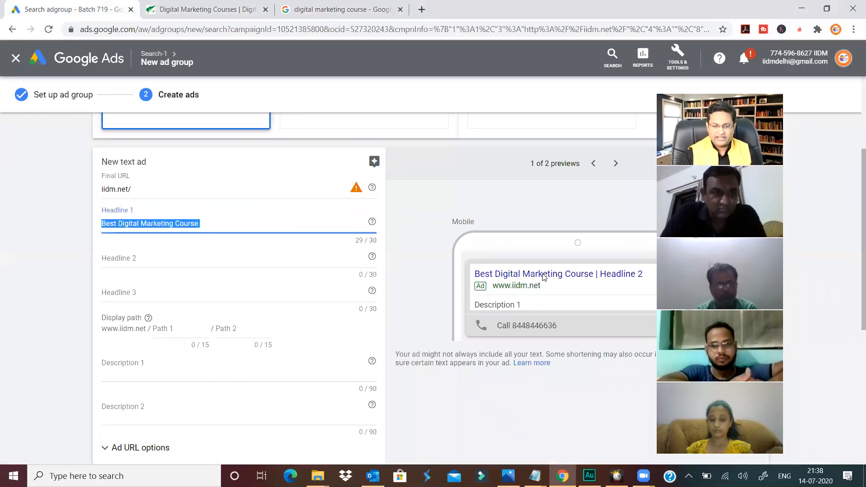
pyautogui.click(317, 16)
pyautogui.moveTo(102, 159); pyautogui.dragTo(251, 156)
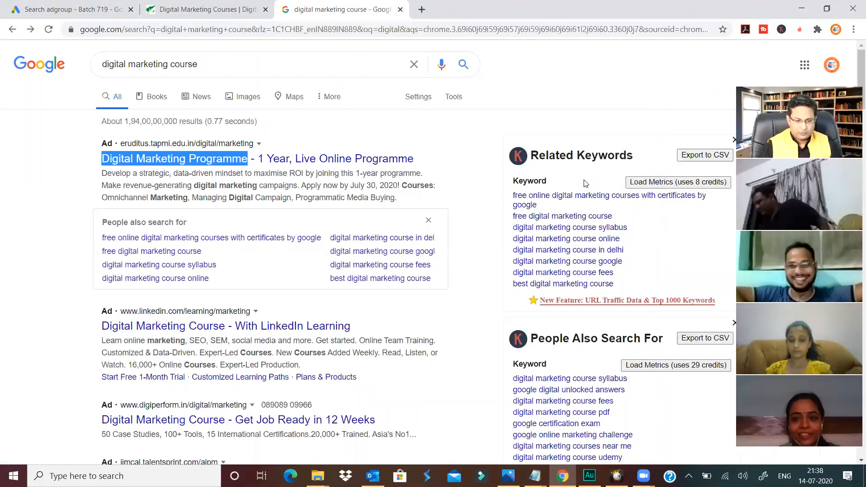
pyautogui.click(734, 143)
pyautogui.click(734, 144)
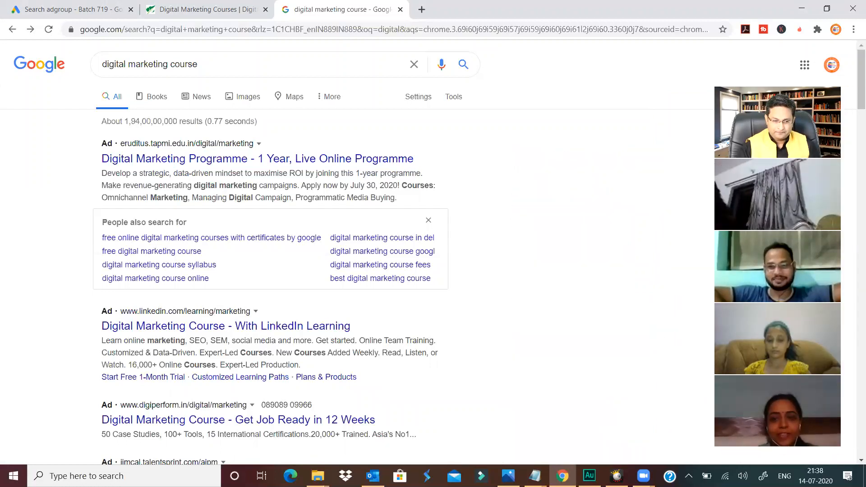
# Switch back to the Google Ads text ad form and stop the meeting's screen share.
pyautogui.click(72, 9)
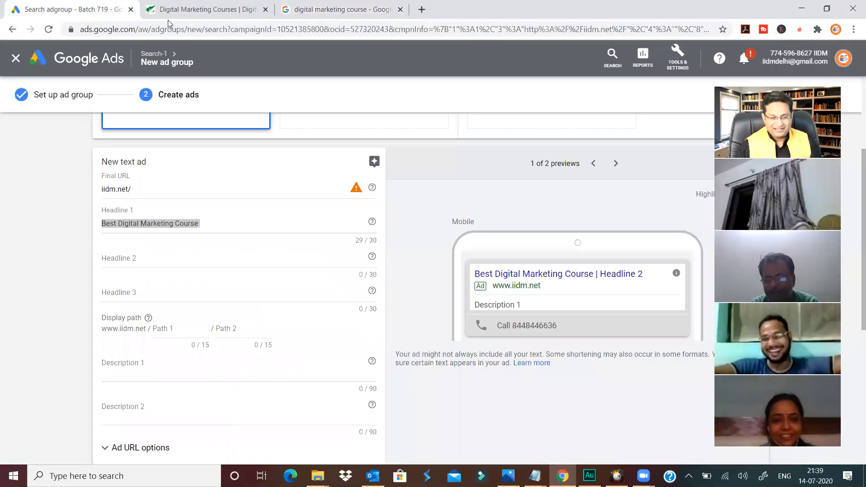
pyautogui.hotkey('alt', 's')
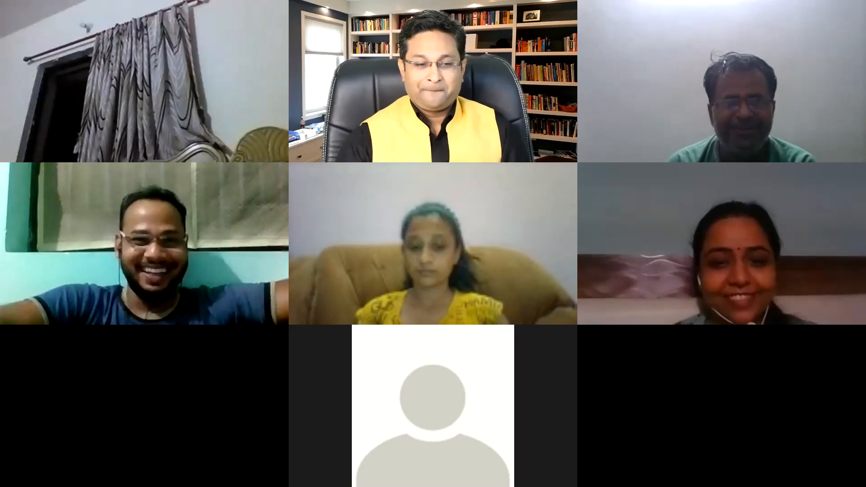
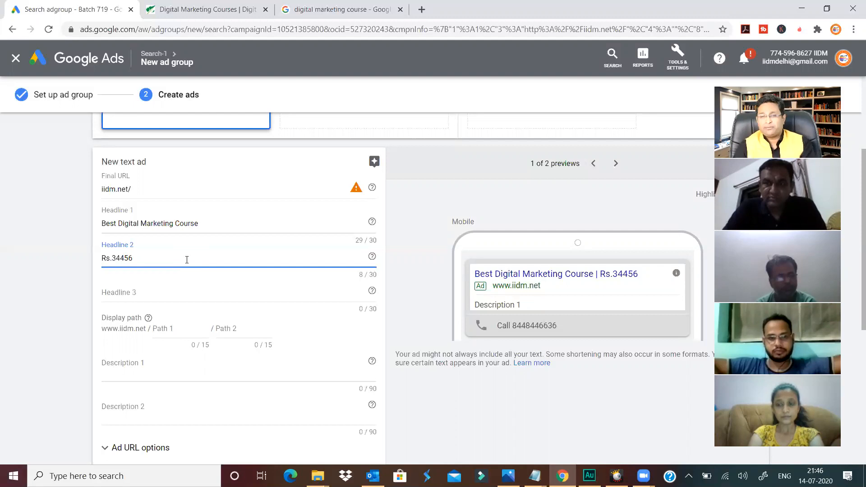
# Switch to the Google results and search for "delhi to shimla package".
pyautogui.click(336, 9)
pyautogui.tripleClick(236, 60)
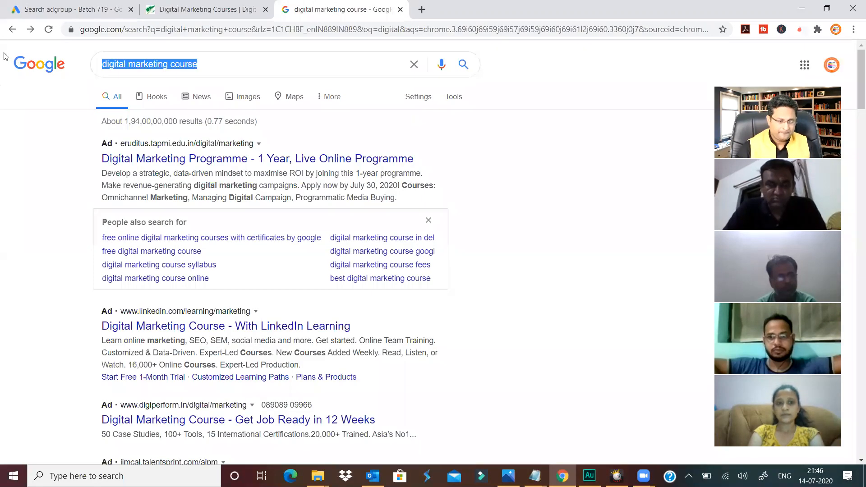
pyautogui.write('delhi ')
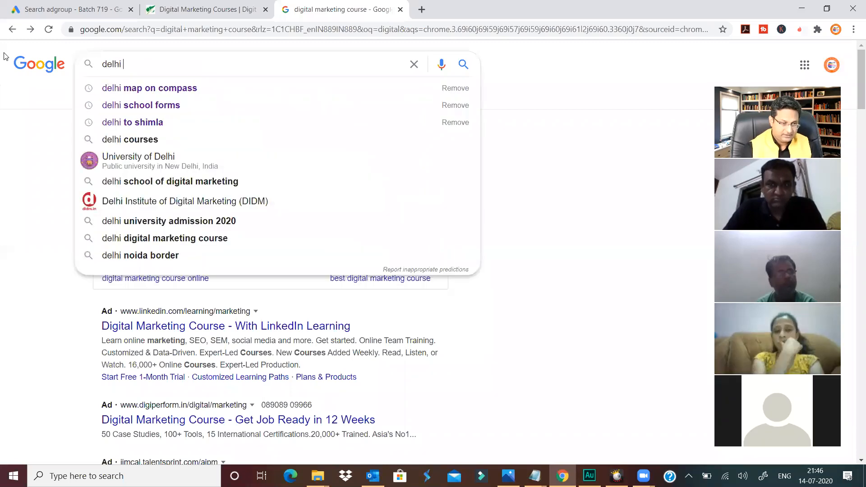
pyautogui.write('to sm')
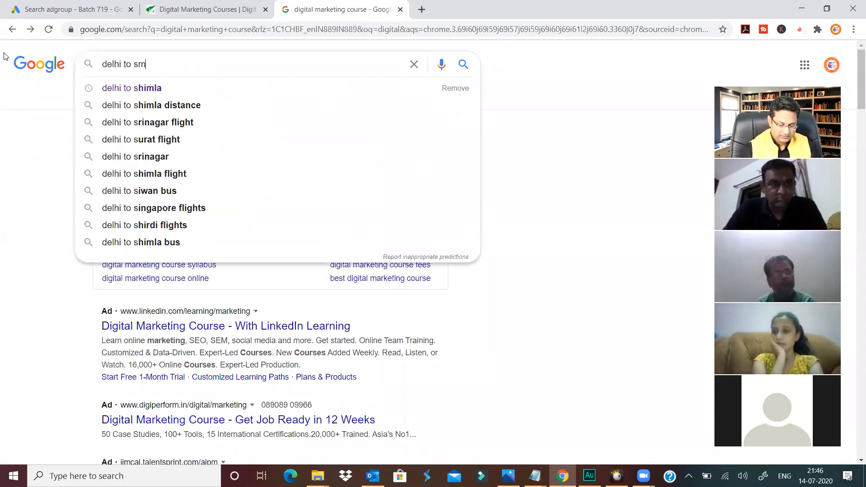
pyautogui.write('ila')
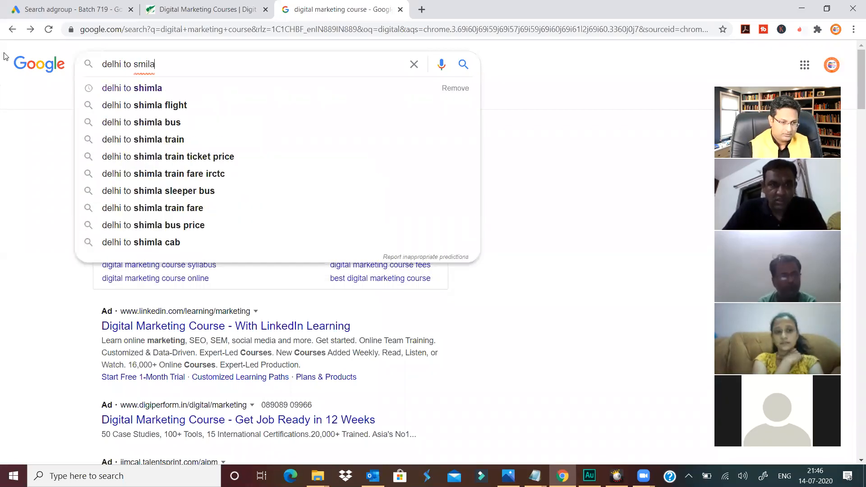
pyautogui.press('BackSpace')
pyautogui.press('BackSpace')
pyautogui.press('BackSpace')
pyautogui.press('BackSpace')
pyautogui.write('him')
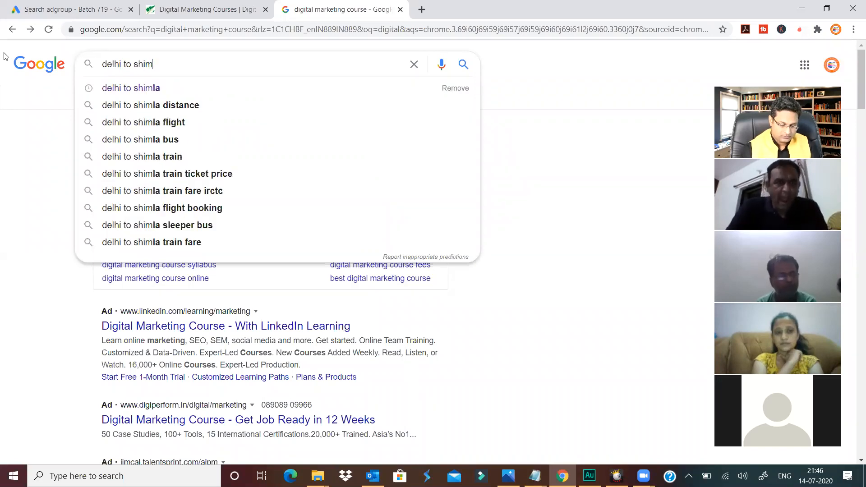
pyautogui.write('la tripd')
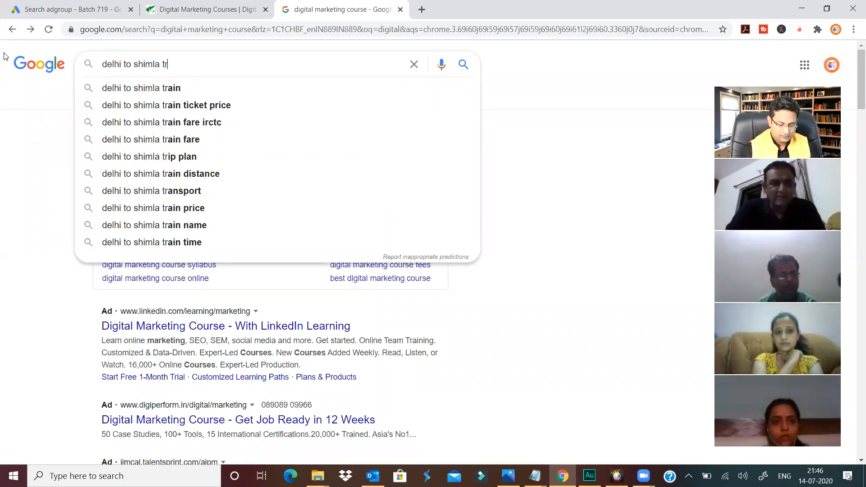
pyautogui.press('BackSpace')
pyautogui.press('BackSpace')
pyautogui.press('BackSpace')
pyautogui.press('BackSpace')
pyautogui.press('BackSpace')
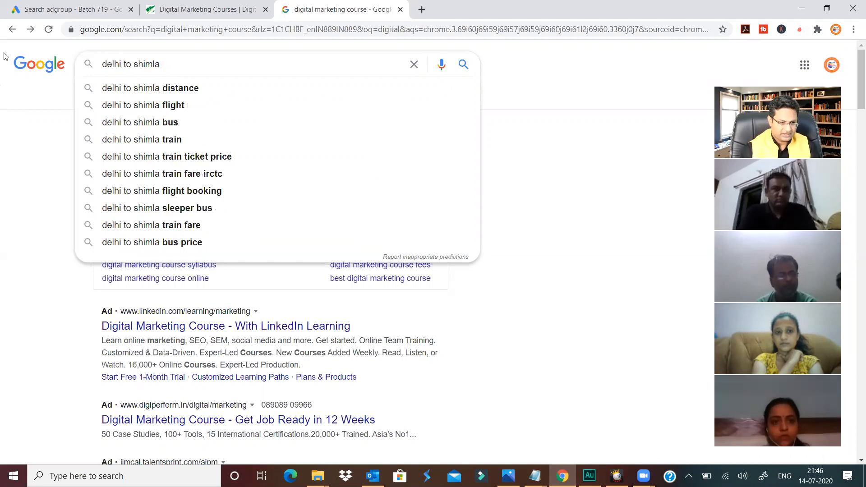
pyautogui.write('packa')
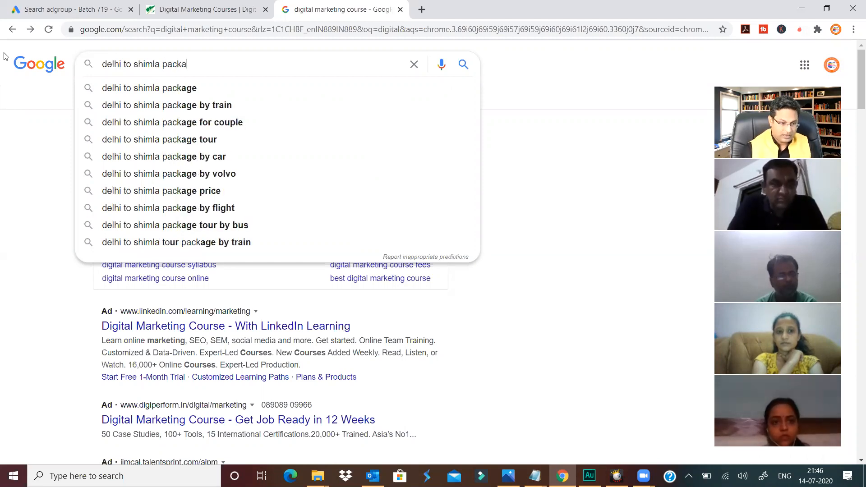
pyautogui.press('Down')
pyautogui.press('Return')
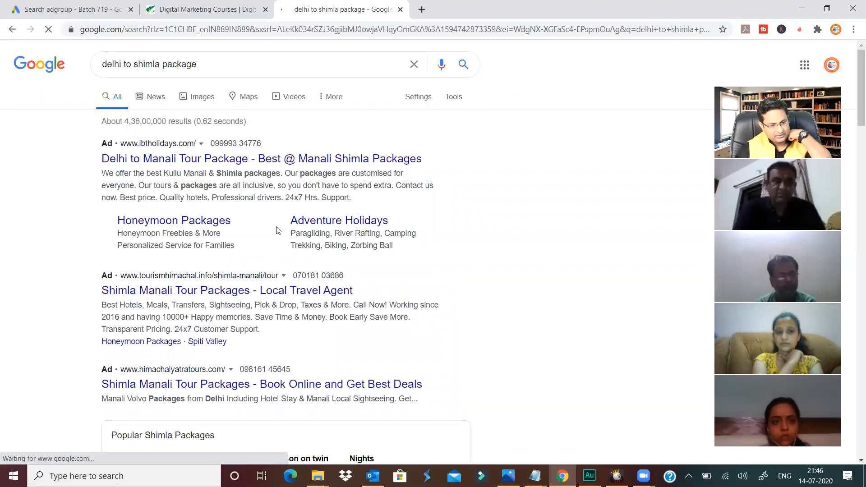
# Look over the ads for the Shimla package search and dismiss the two keyword panels beside the results.
pyautogui.scroll(-3, 266, 240)
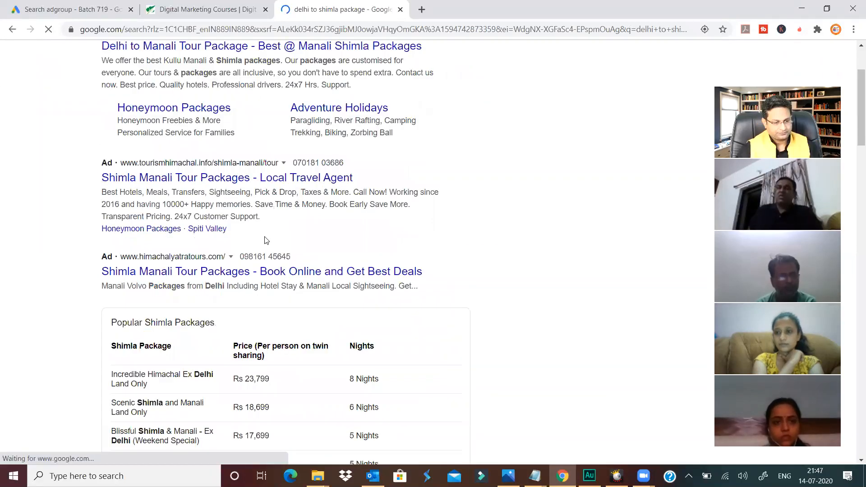
pyautogui.scroll(2, 265, 240)
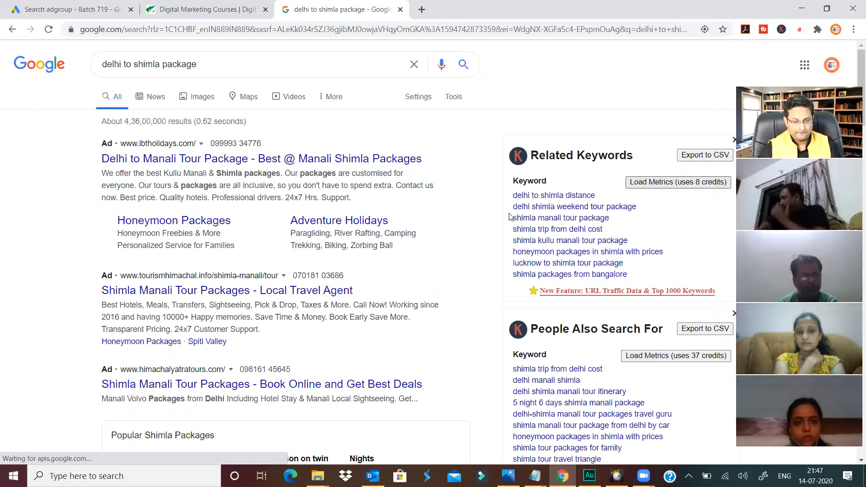
pyautogui.click(734, 140)
pyautogui.click(735, 140)
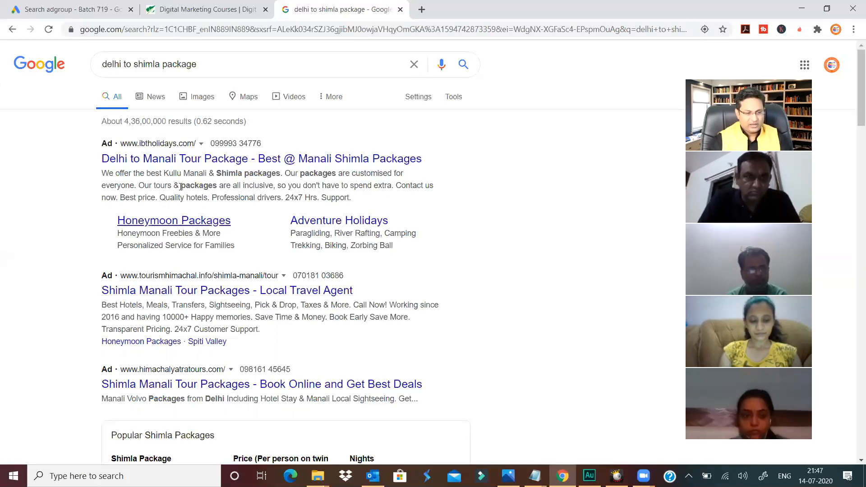
# Compare the search query with the first ad's title, highlighting "Manali Shimla Packages", and return to the Google Ads text ad form.
pyautogui.moveTo(437, 169); pyautogui.dragTo(101, 170)
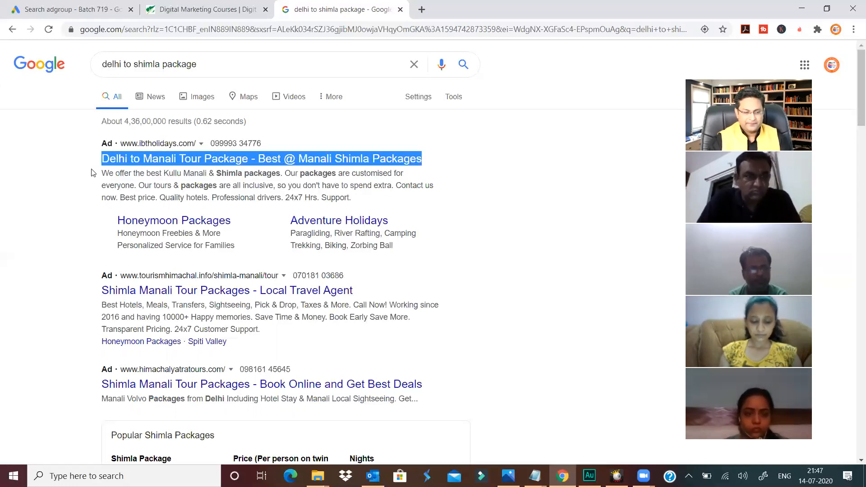
pyautogui.moveTo(162, 66); pyautogui.dragTo(89, 71)
pyautogui.click(207, 68)
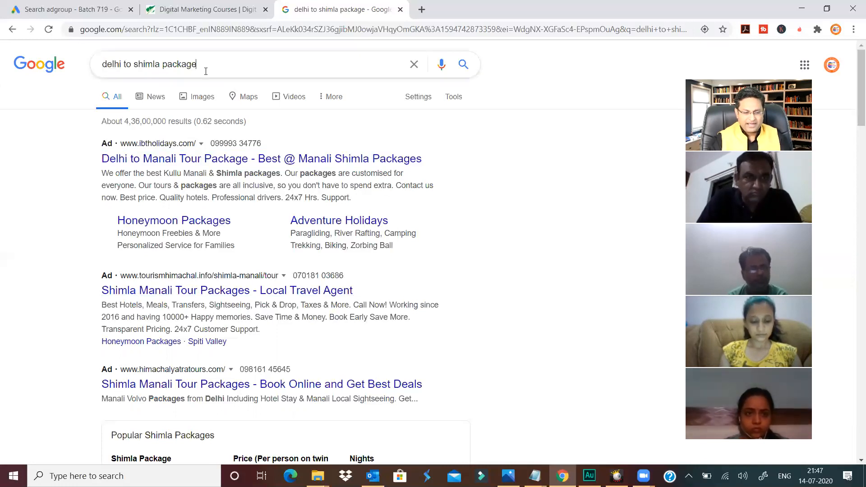
pyautogui.click(559, 199)
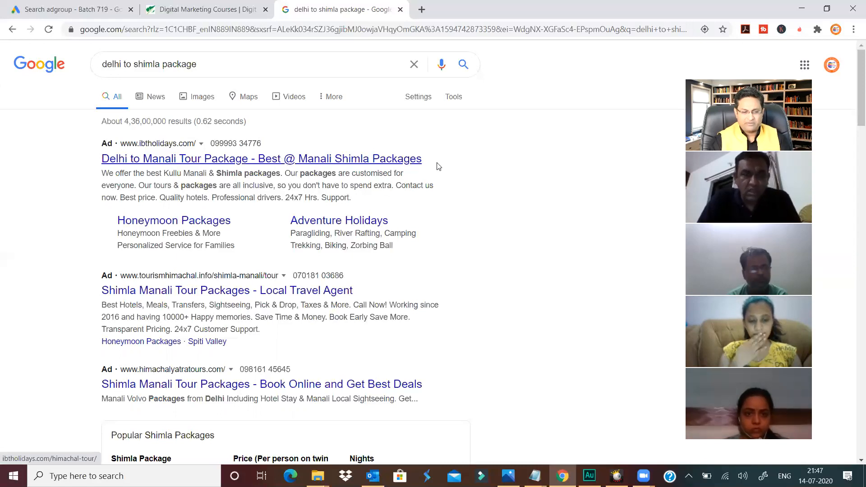
pyautogui.moveTo(432, 161); pyautogui.dragTo(298, 159)
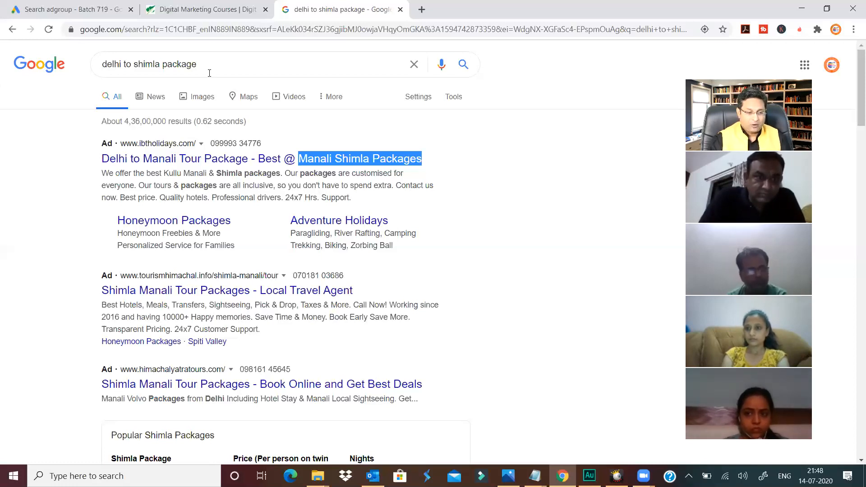
pyautogui.click(69, 10)
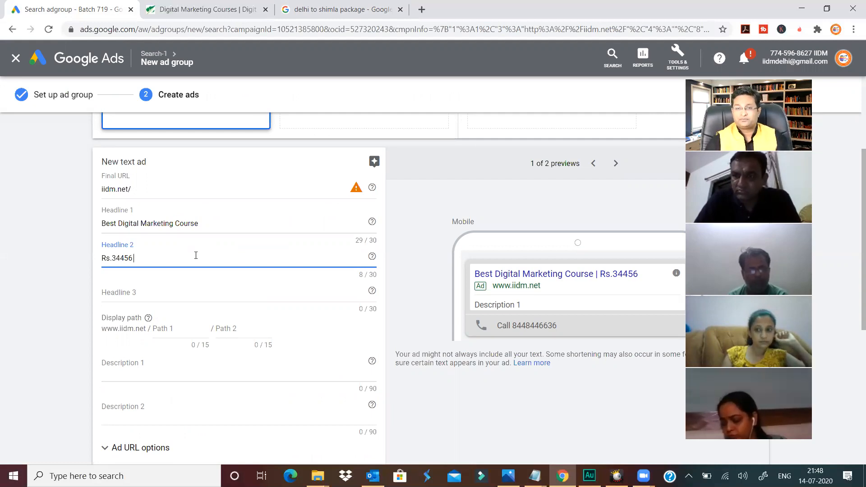
# Replace the text ad's Headline 2 with the example "Wall Clock Starting @ Rs.99".
pyautogui.moveTo(148, 257); pyautogui.dragTo(21, 255)
pyautogui.press('BackSpace')
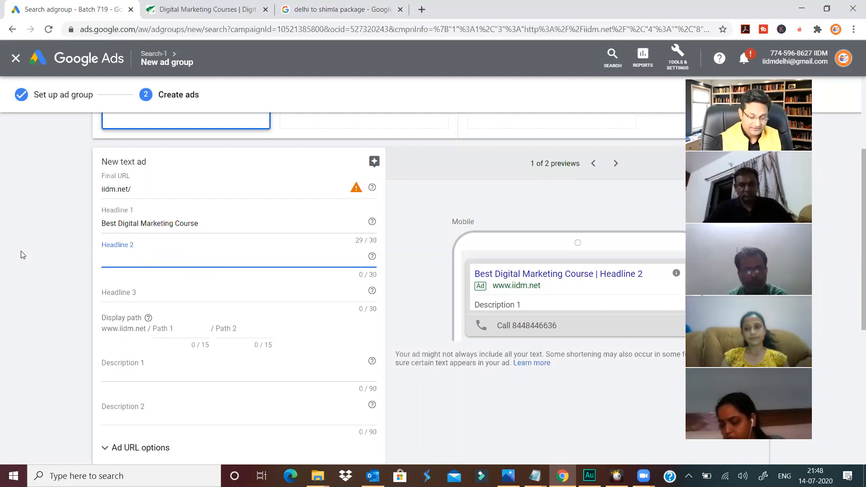
pyautogui.write('Wall Clock Star')
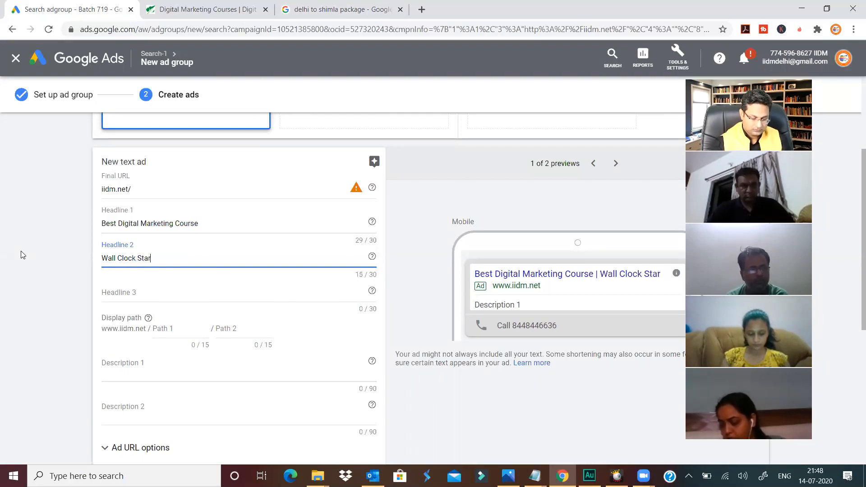
pyautogui.write('ting @')
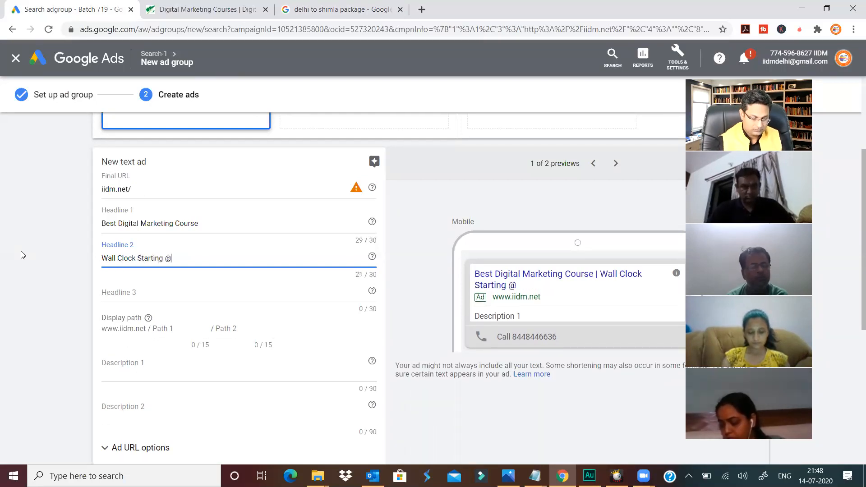
pyautogui.write(' Rs.')
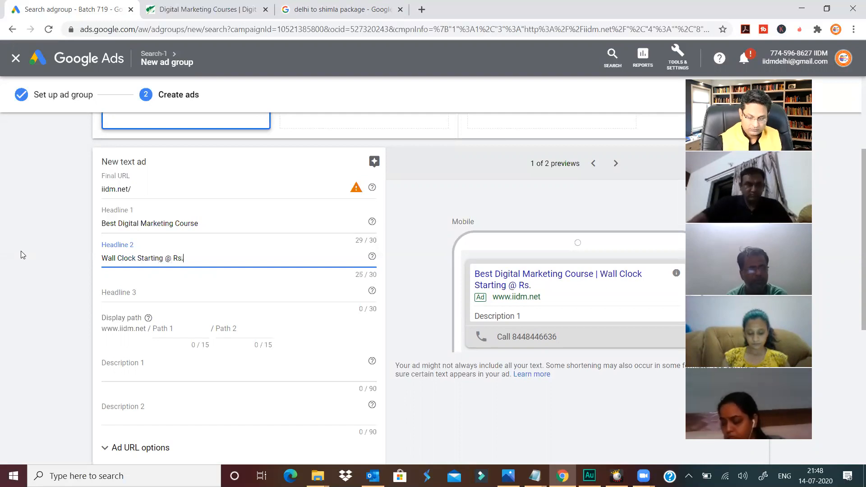
pyautogui.write('99')
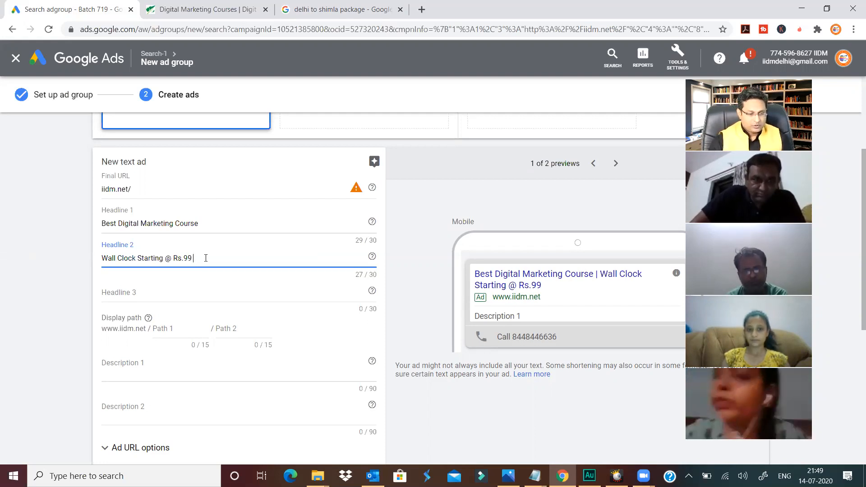
# Replace Headline 2 with "Rs. 34456 , 2 Months +Certification".
pyautogui.hotkey('ctrl', 'a')
pyautogui.write('R')
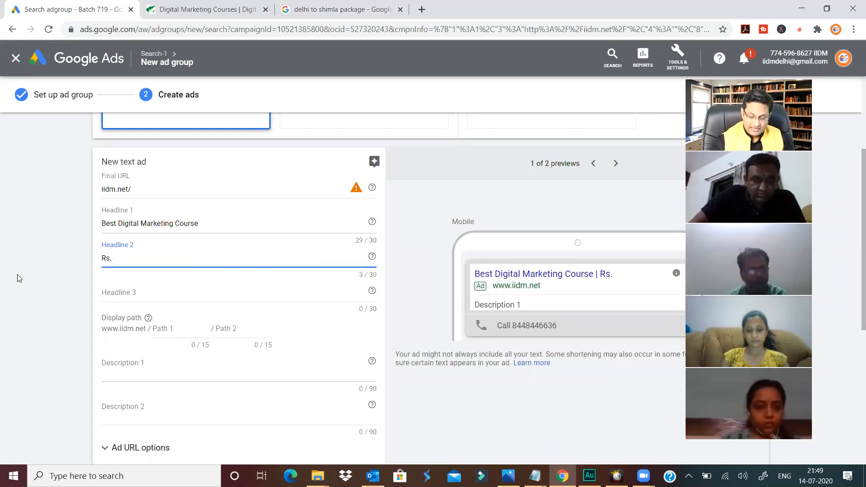
pyautogui.write('s. 34')
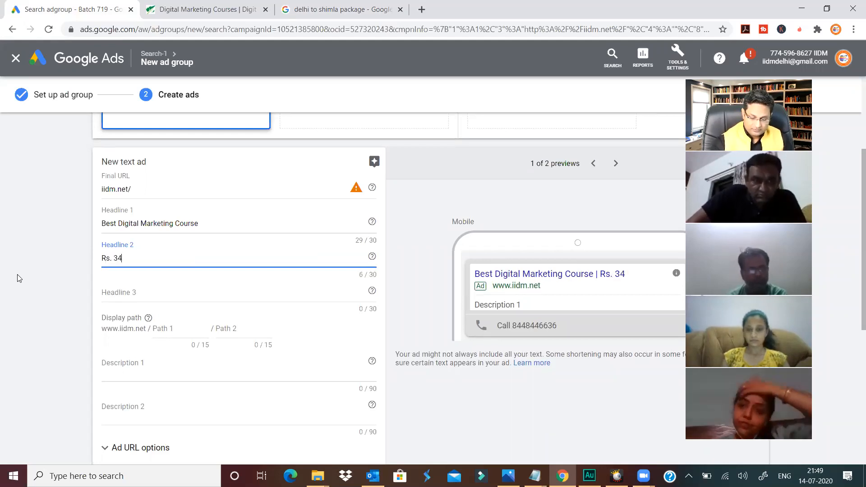
pyautogui.write('456 ,')
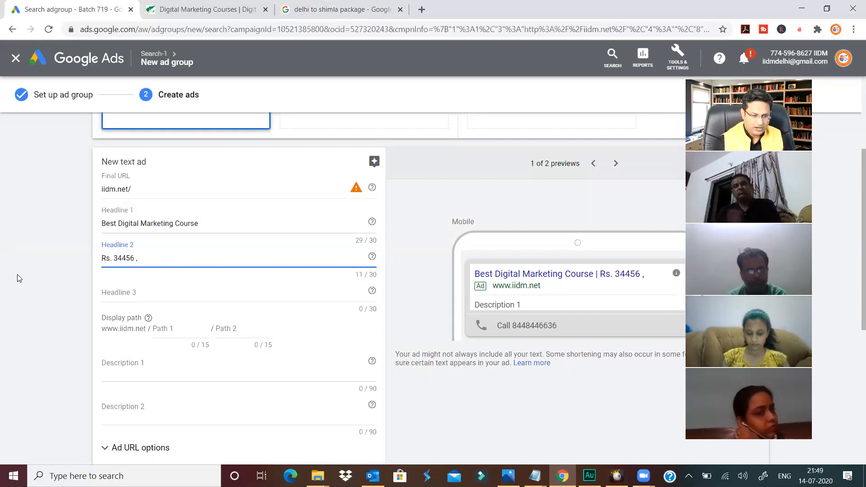
pyautogui.write('Months')
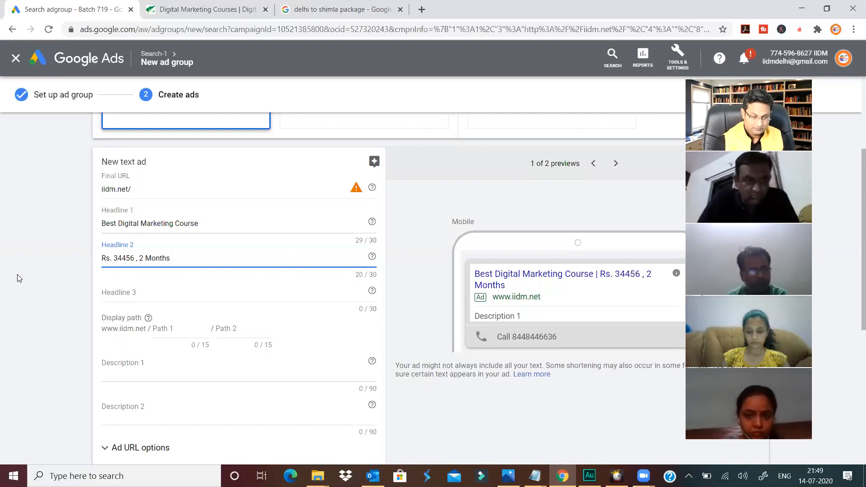
pyautogui.write(' +Cer')
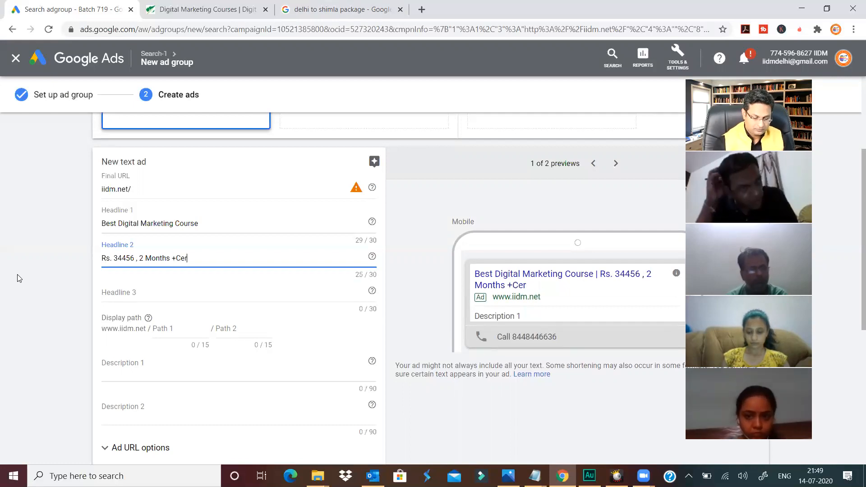
pyautogui.write('tification')
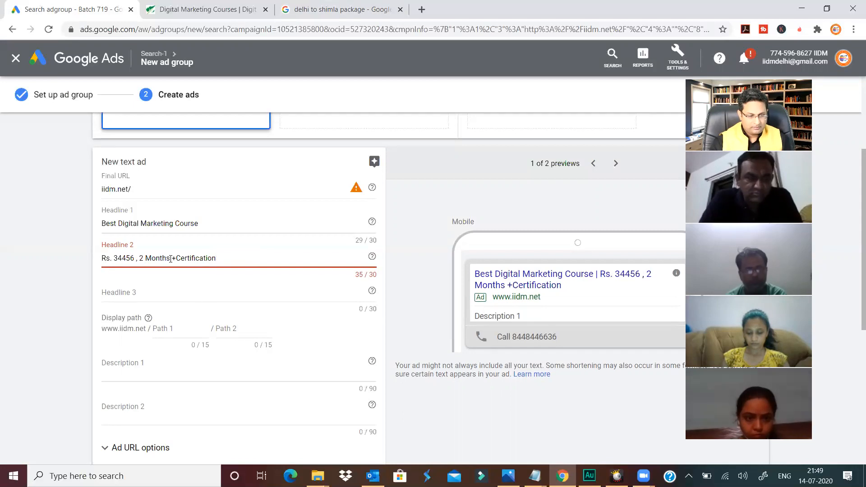
# Reword the text ad's Headline 2 to "Rs. 34456 , 60 Days Certification", replacing "2 Months" and removing the plus sign.
pyautogui.moveTo(156, 256); pyautogui.dragTo(147, 256)
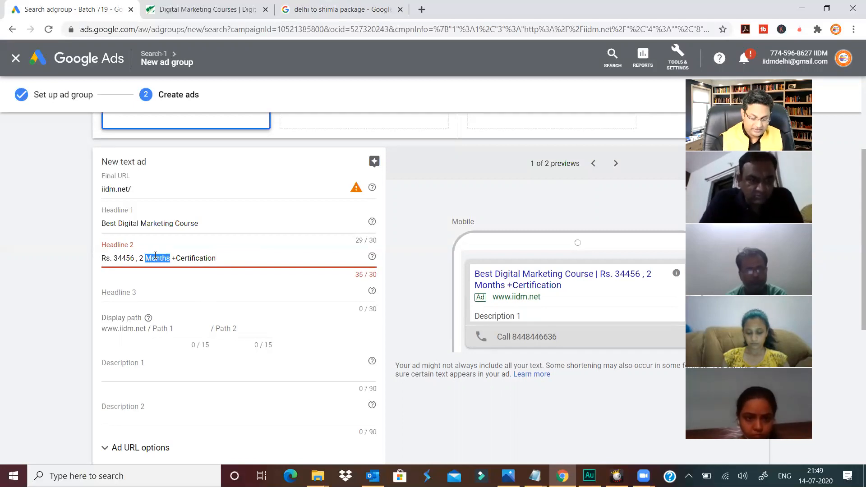
pyautogui.write('M')
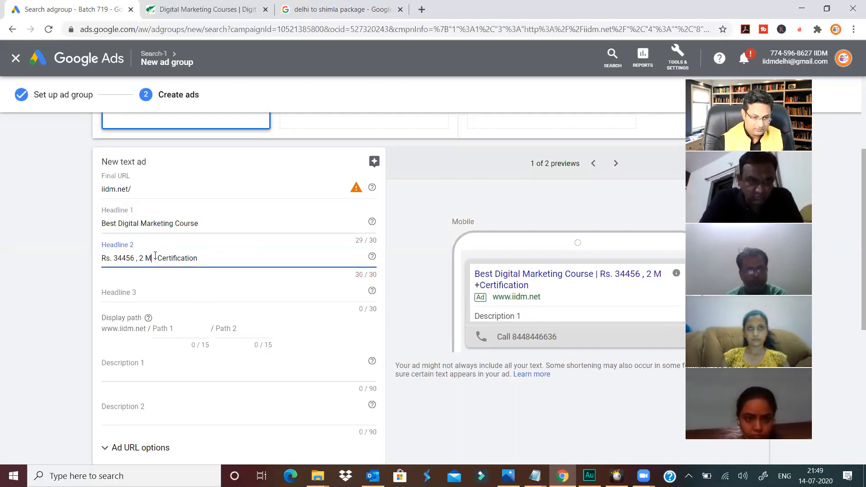
pyautogui.write('th')
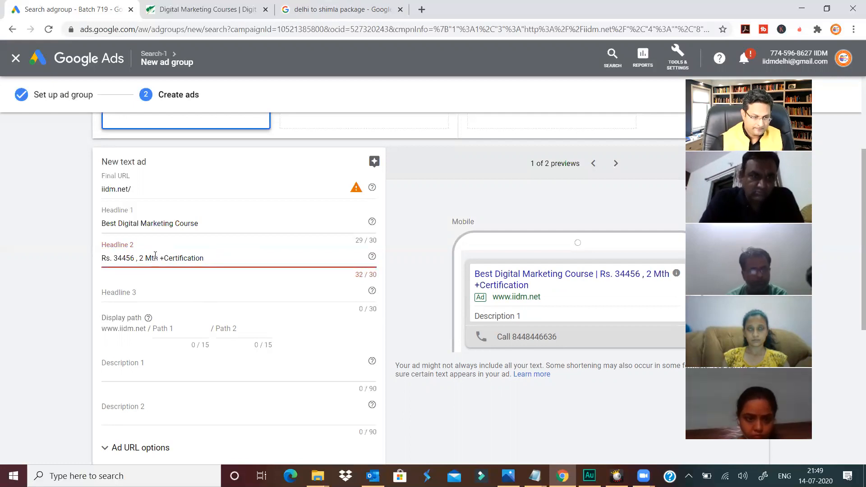
pyautogui.press('BackSpace')
pyautogui.press('BackSpace')
pyautogui.press('BackSpace')
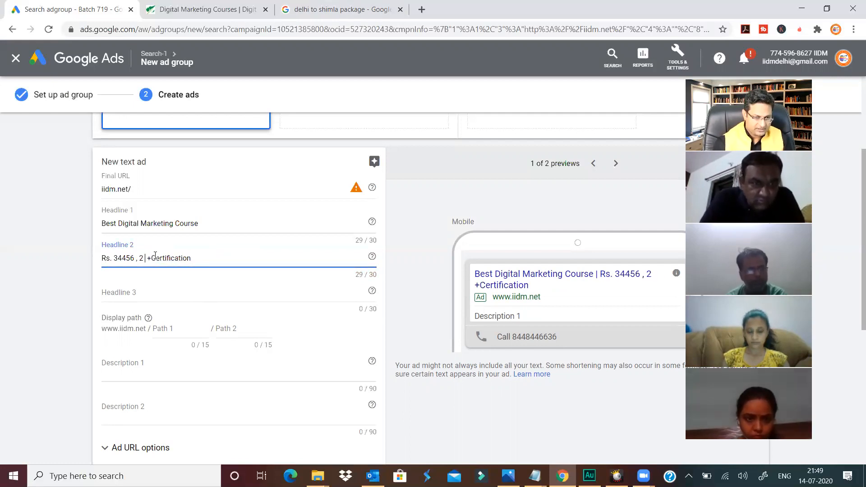
pyautogui.press('BackSpace')
pyautogui.press('BackSpace')
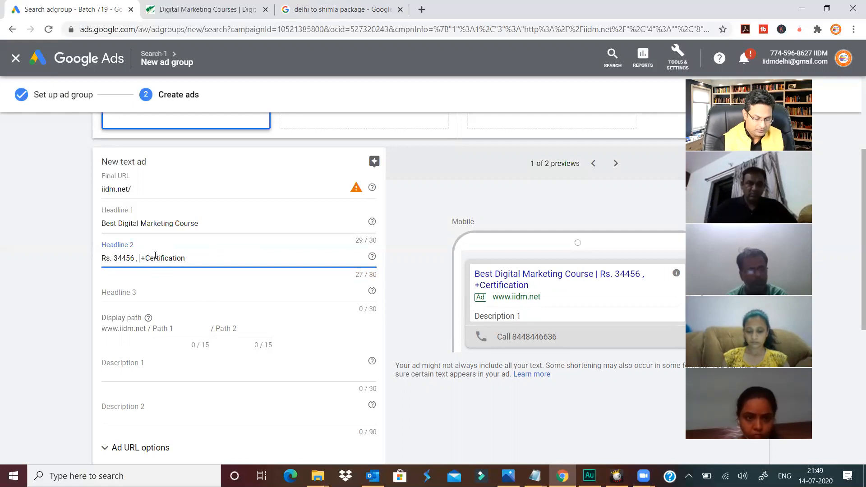
pyautogui.write('60Days')
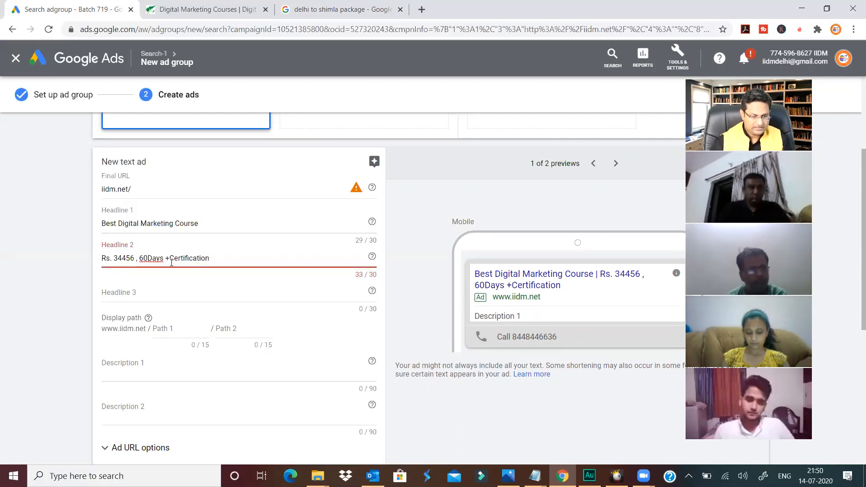
pyautogui.press('BackSpace')
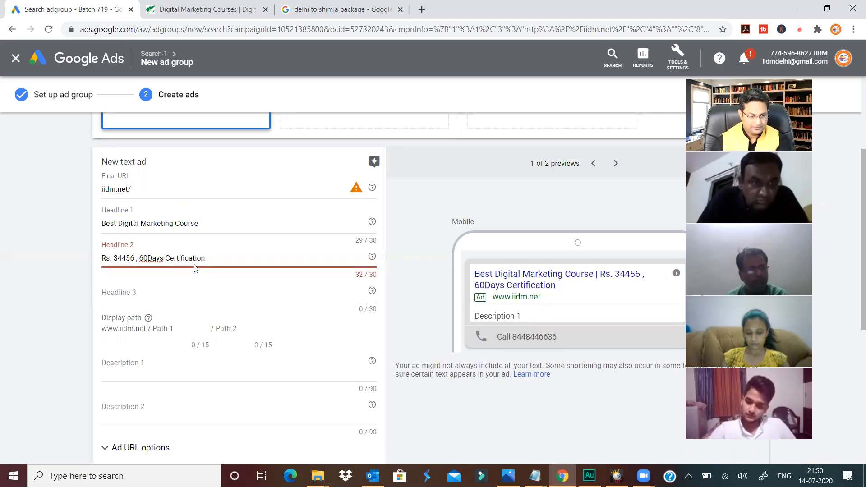
pyautogui.click(147, 259)
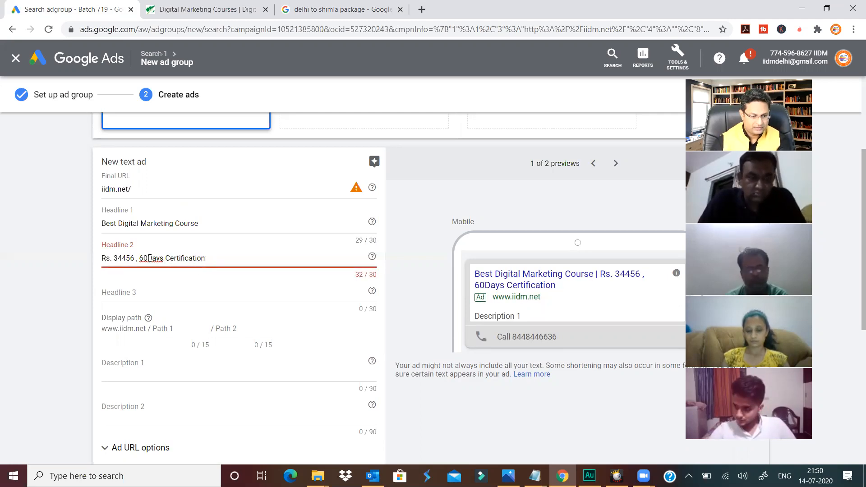
pyautogui.click(215, 257)
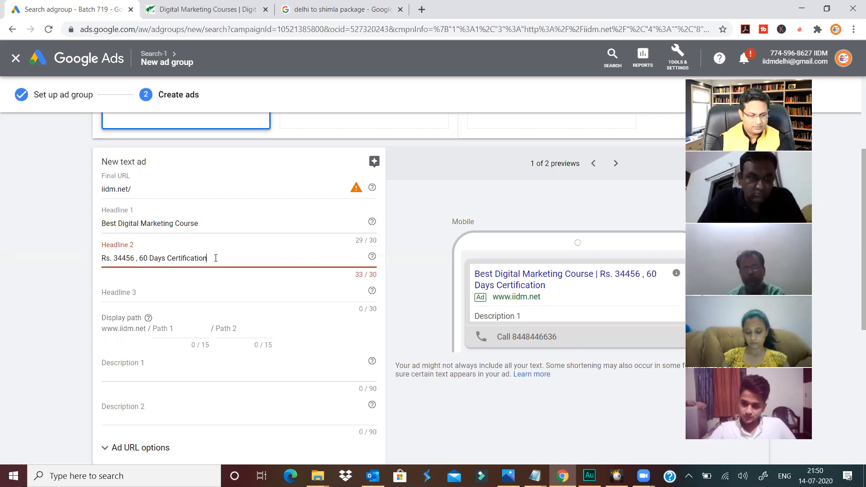
# Replace the word "Certification" at the end of Headline 2 with "Course".
pyautogui.press('BackSpace')
pyautogui.press('BackSpace')
pyautogui.press('BackSpace')
pyautogui.press('BackSpace')
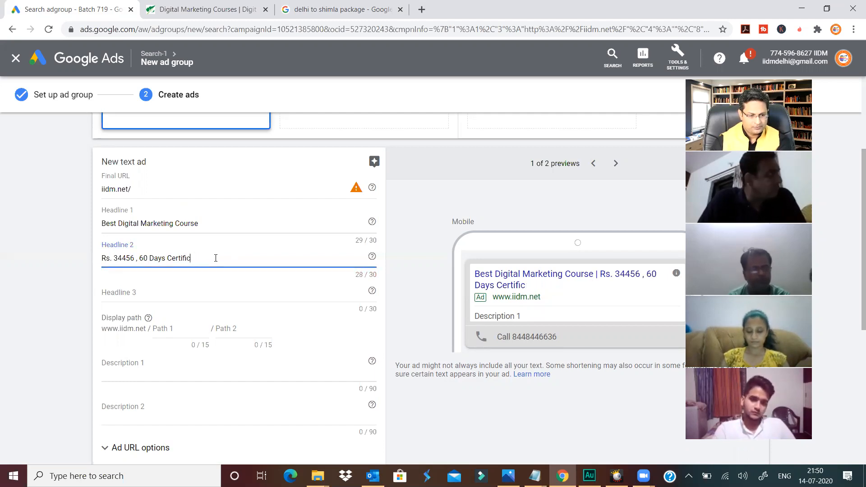
pyautogui.press('BackSpace')
pyautogui.press('BackSpace')
pyautogui.press('BackSpace')
pyautogui.press('BackSpace')
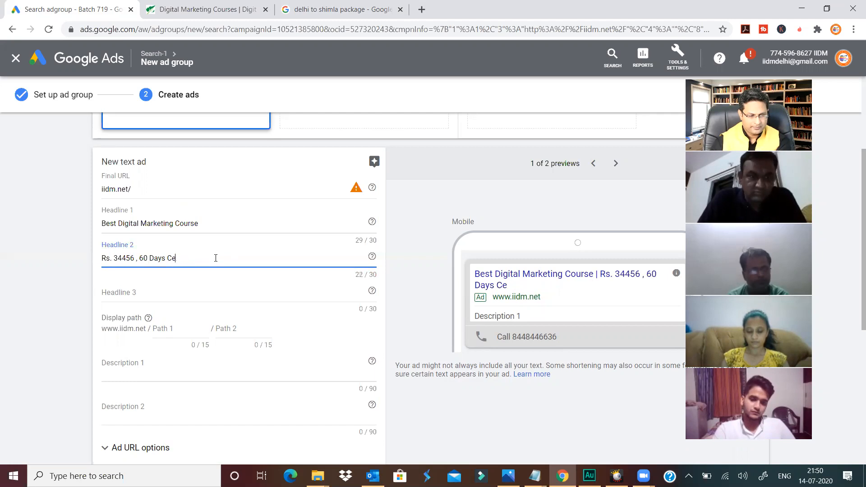
pyautogui.press('BackSpace')
pyautogui.press('BackSpace')
pyautogui.write('Course')
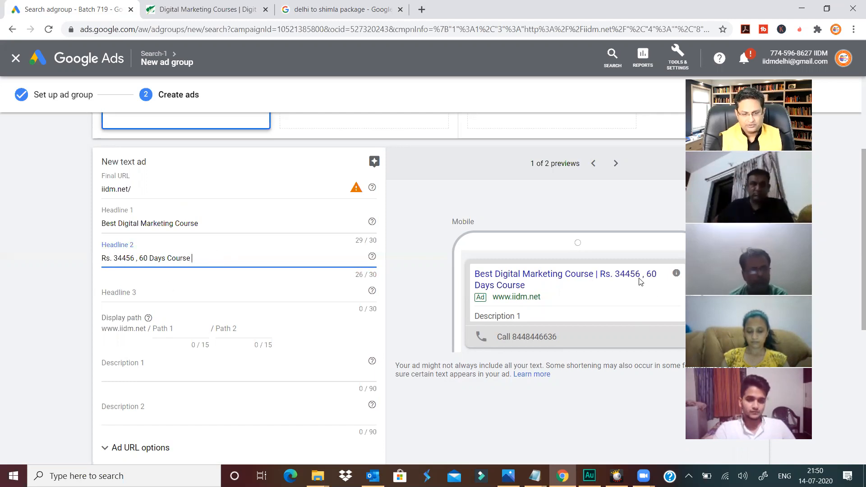
# Enter "Learn SEO, Blogging, Affiliate Marketing" as the text ad's Headline 3.
pyautogui.click(138, 290)
pyautogui.write('Lea')
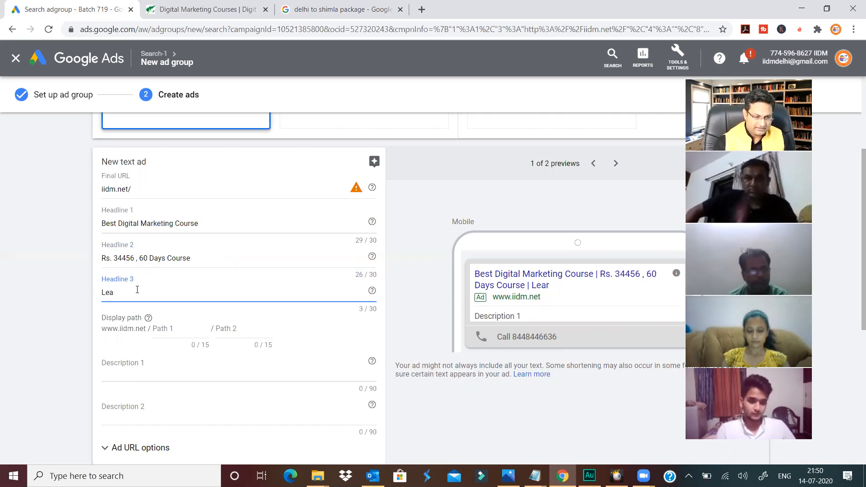
pyautogui.write('rn SEO,')
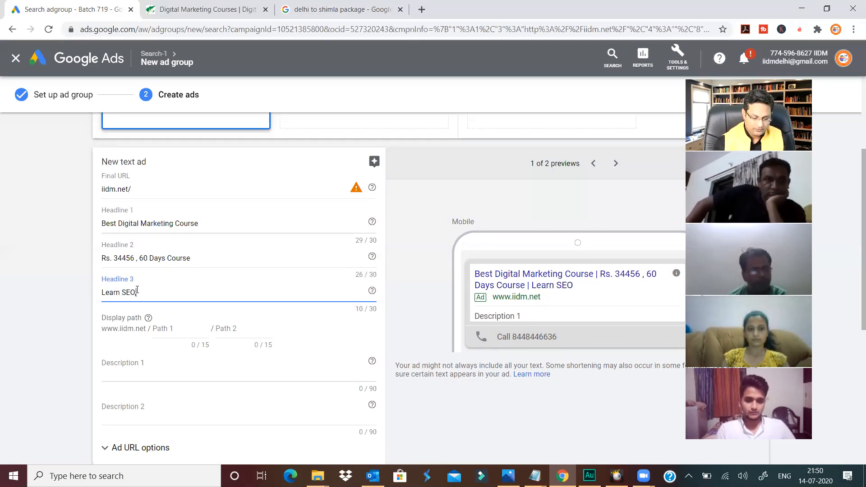
pyautogui.write(' Blogging, Affiliate')
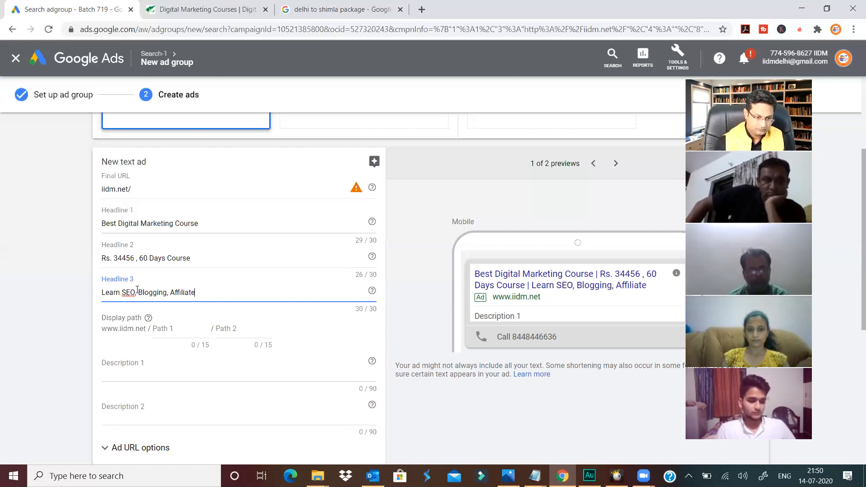
pyautogui.write(' Marketing')
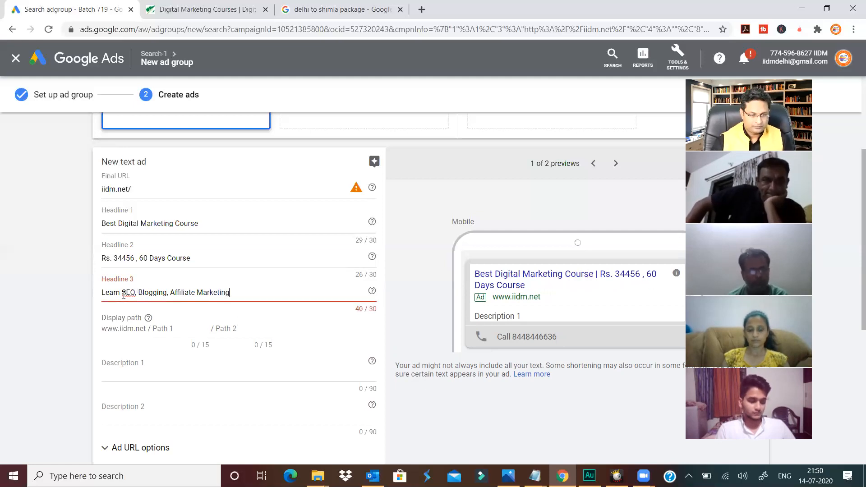
# Shorten Headline 3 to "Blogging, Affiliate Marketing" by removing "Learn SEO," from its beginning.
pyautogui.doubleClick(129, 292)
pyautogui.press('BackSpace')
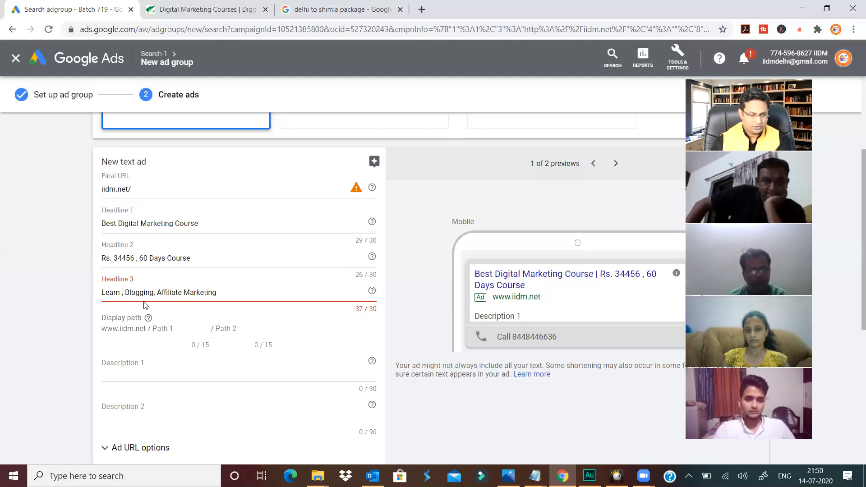
pyautogui.press('BackSpace')
pyautogui.press('BackSpace')
pyautogui.press('BackSpace')
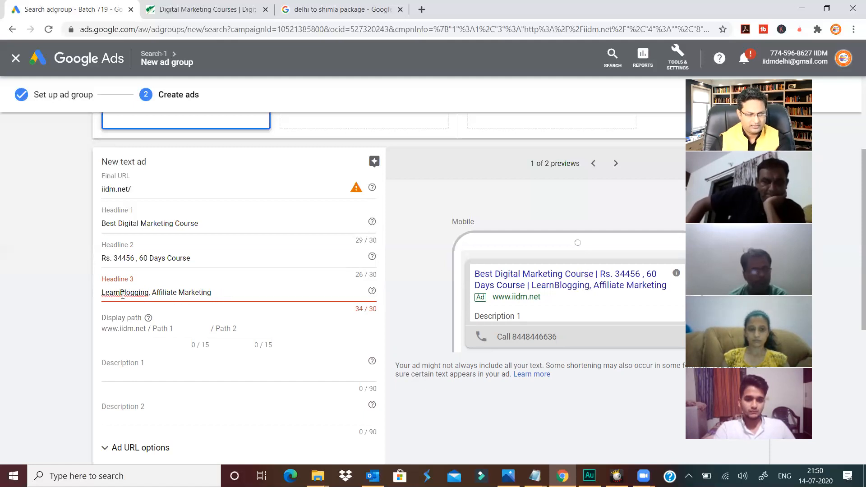
pyautogui.press('BackSpace')
pyautogui.press('BackSpace')
pyautogui.press('BackSpace')
pyautogui.press('BackSpace')
pyautogui.press('BackSpace')
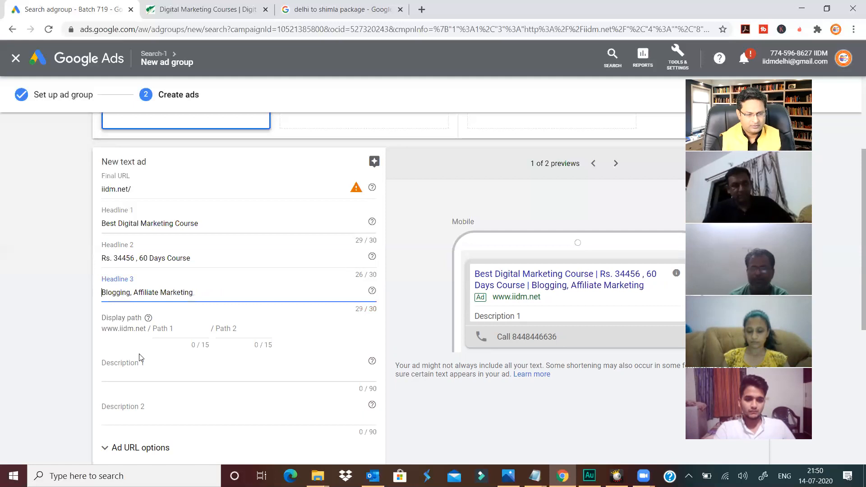
pyautogui.click(52, 342)
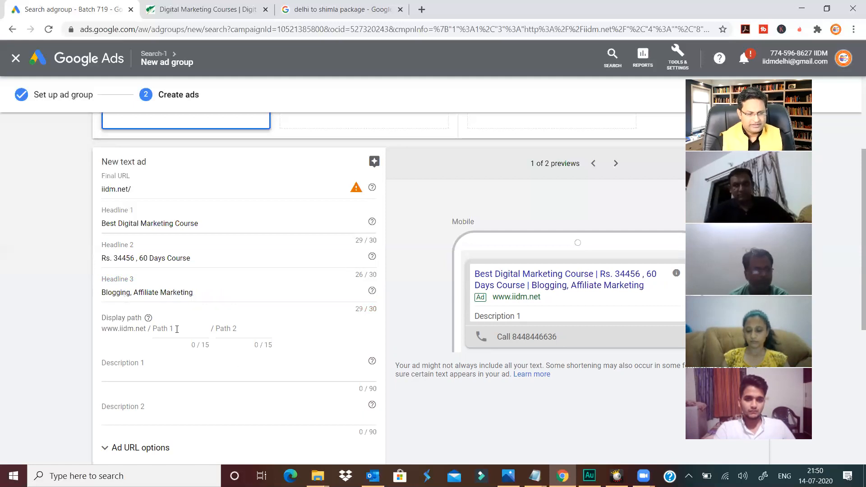
# Set the ad's display path to "Digital" for Path 1 and "Marketing" for Path 2.
pyautogui.click(177, 329)
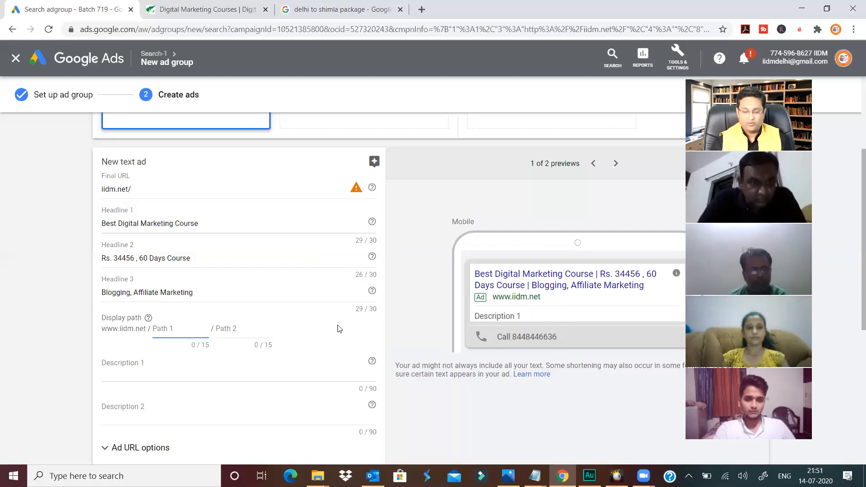
pyautogui.write('Digital')
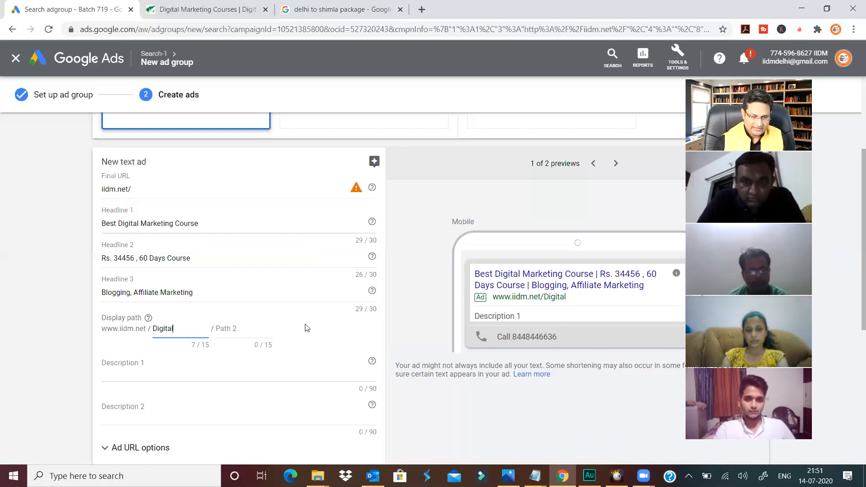
pyautogui.press('Tab')
pyautogui.write('M')
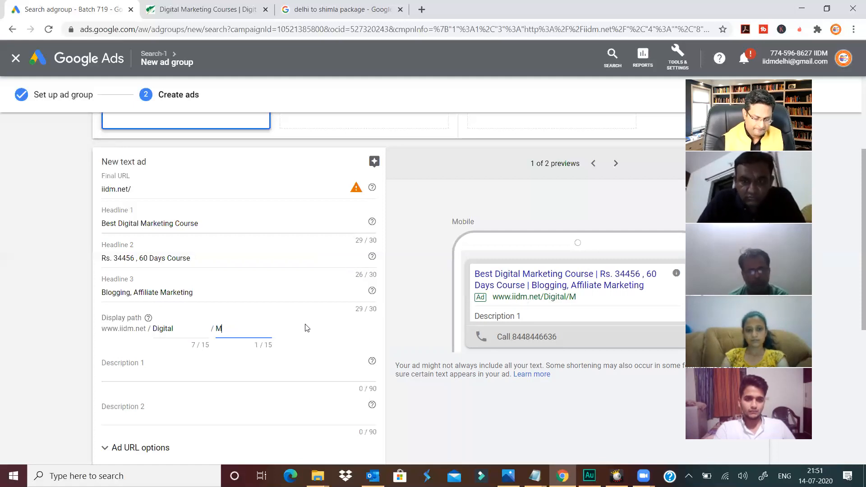
pyautogui.write('arketing')
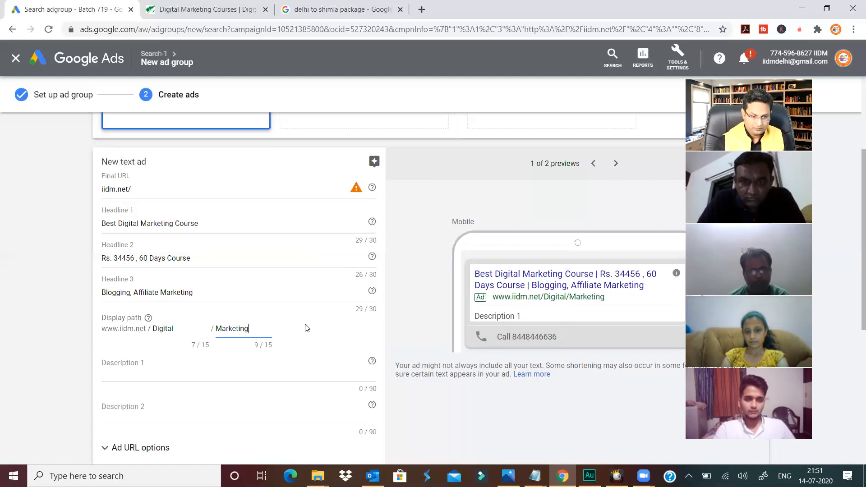
# Highlight the "Digital/Marketing" display path in the mobile ad preview to examine how it is shown.
pyautogui.moveTo(609, 303); pyautogui.dragTo(545, 301)
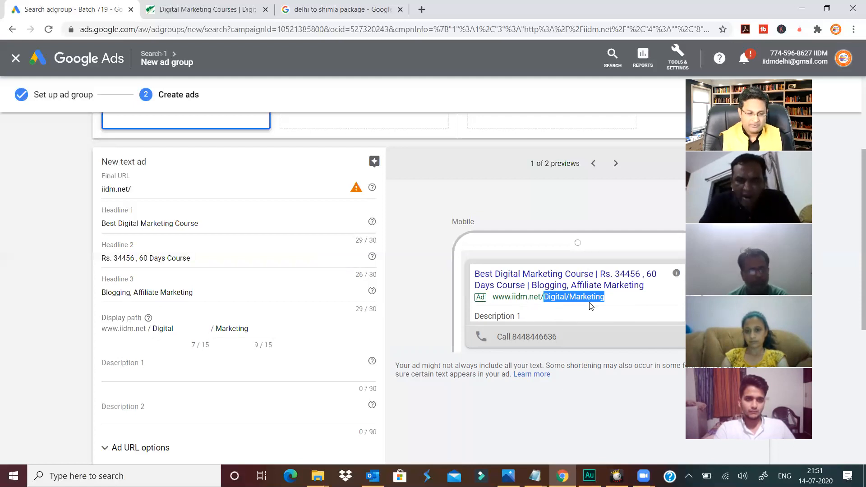
pyautogui.click(131, 346)
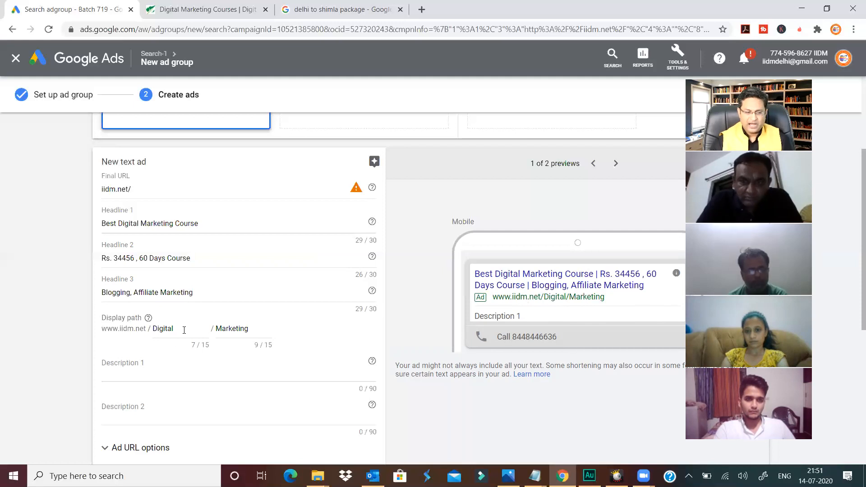
pyautogui.moveTo(613, 300); pyautogui.dragTo(554, 305)
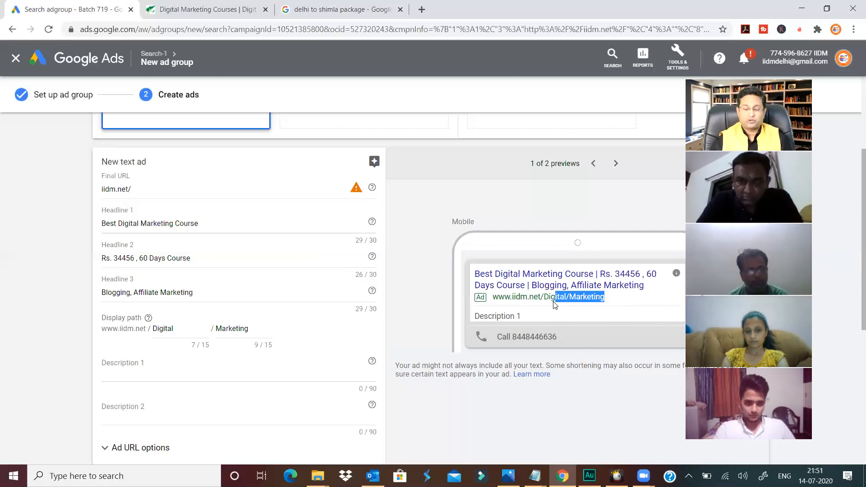
# Fill in placeholder text for the ad, "fgvfdgbfdghdfghgfd" as Description 1 and "gfhdgfhgdfhgfdh" as Description 2.
pyautogui.click(145, 368)
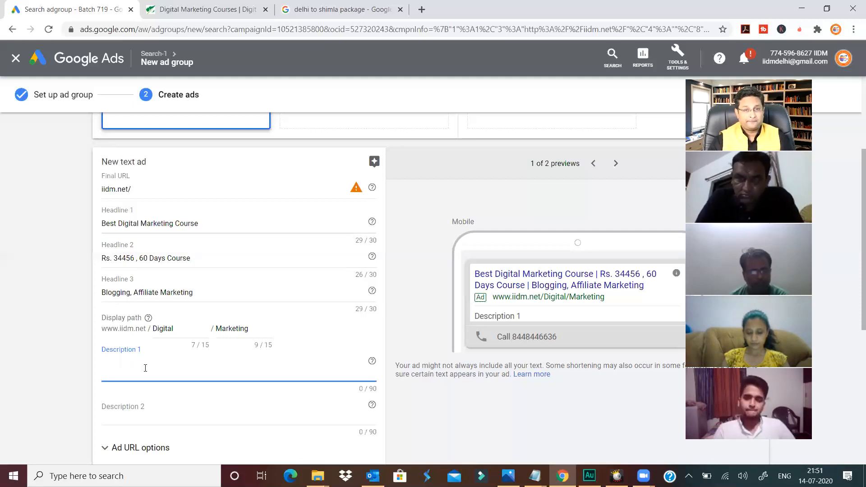
pyautogui.scroll(-3, 145, 373)
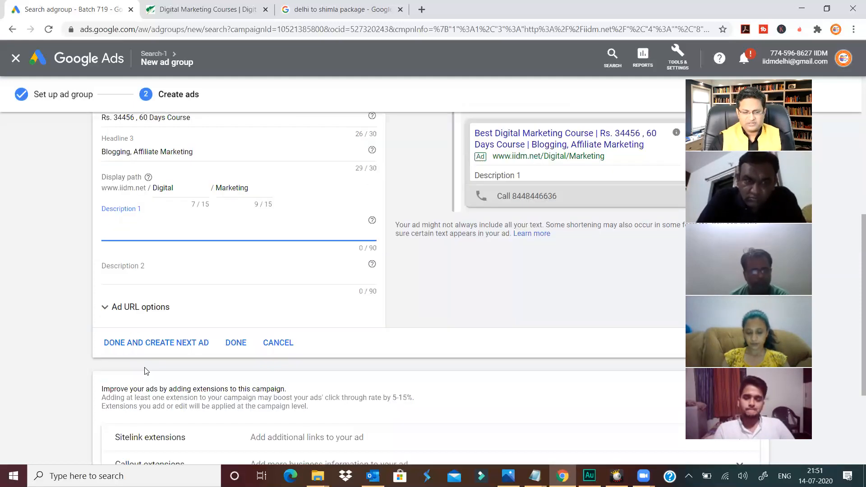
pyautogui.write('fgvfdgbfd')
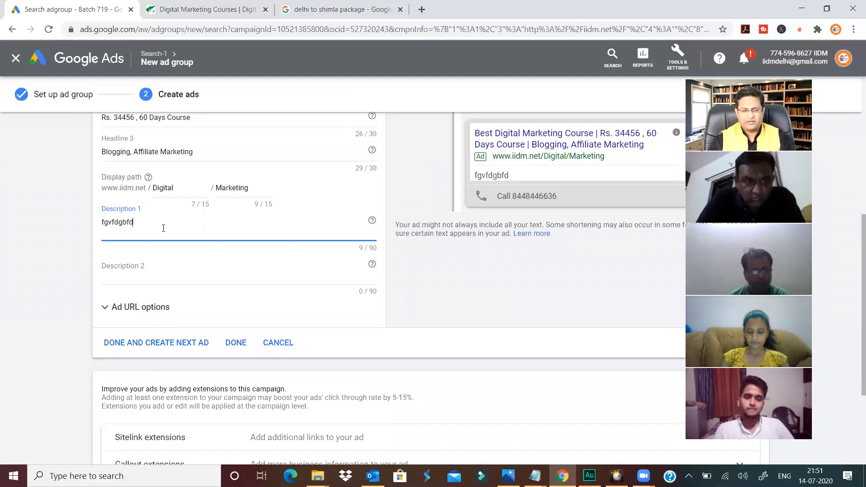
pyautogui.write('ghdfghgfd')
pyautogui.click(148, 269)
pyautogui.write('gfhdgfhgdfhgfdh')
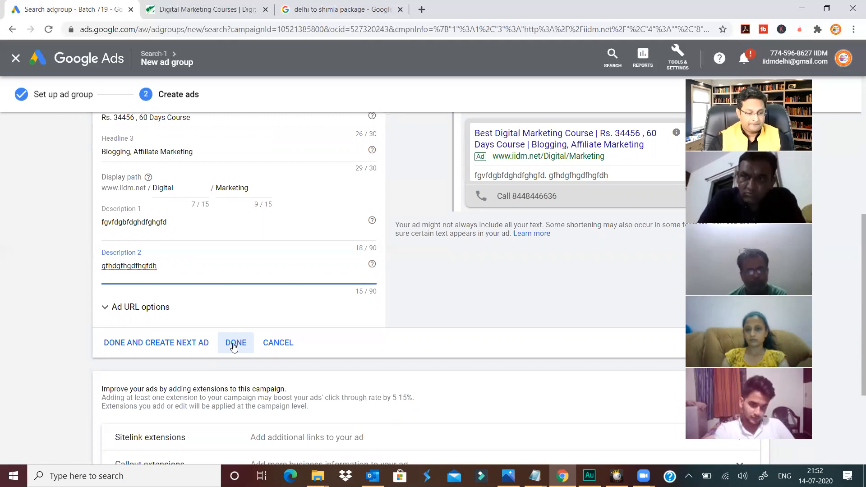
# Finish the text ad and save the new ad group with it.
pyautogui.scroll(-3, 255, 356)
pyautogui.click(236, 211)
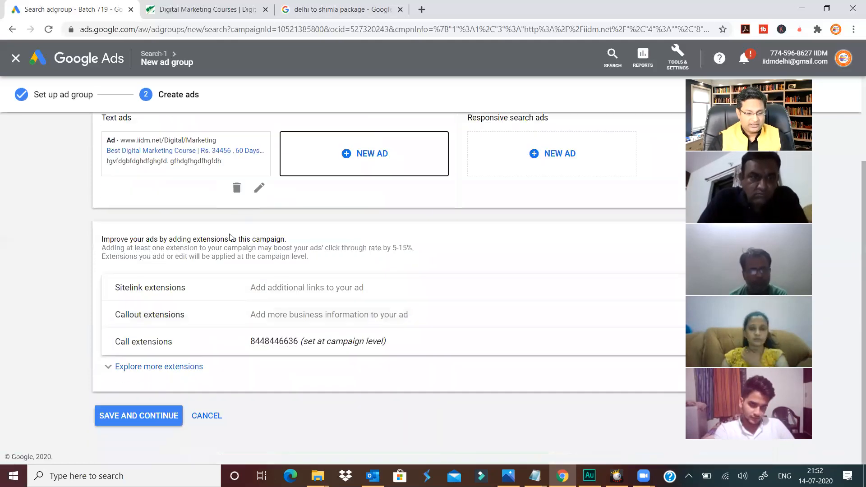
pyautogui.click(154, 417)
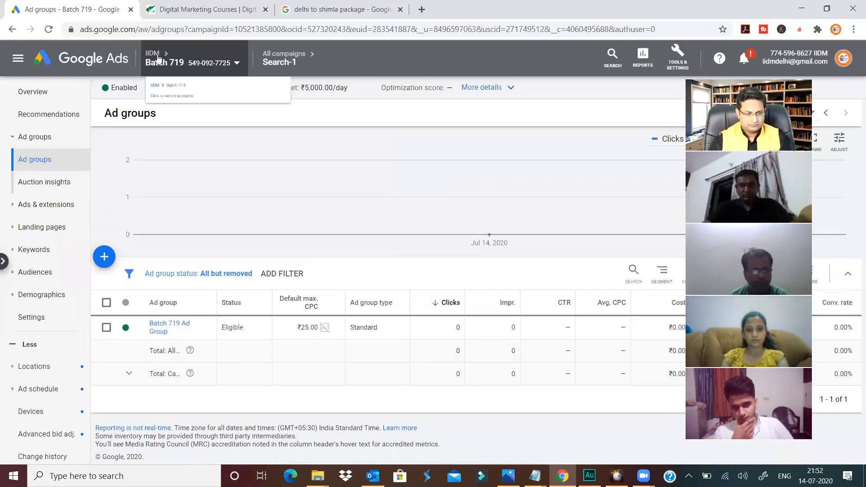
# Return to the list of all campaigns and pause the Search-1 campaign.
pyautogui.click(281, 55)
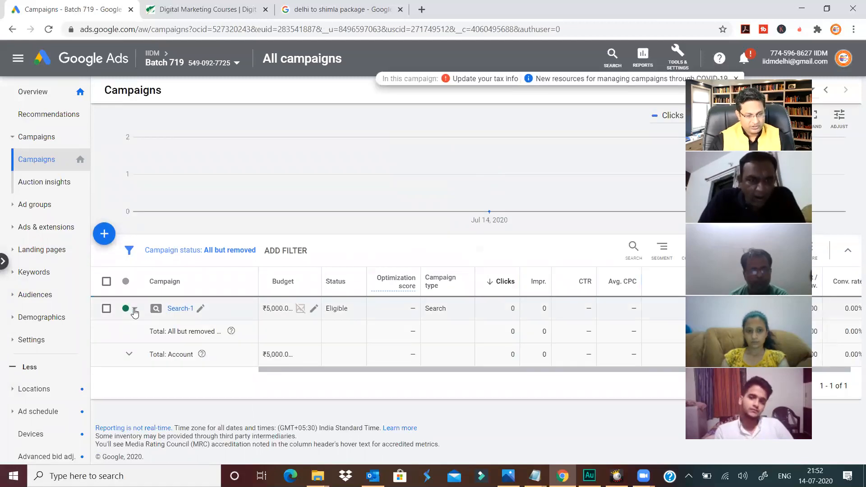
pyautogui.click(135, 310)
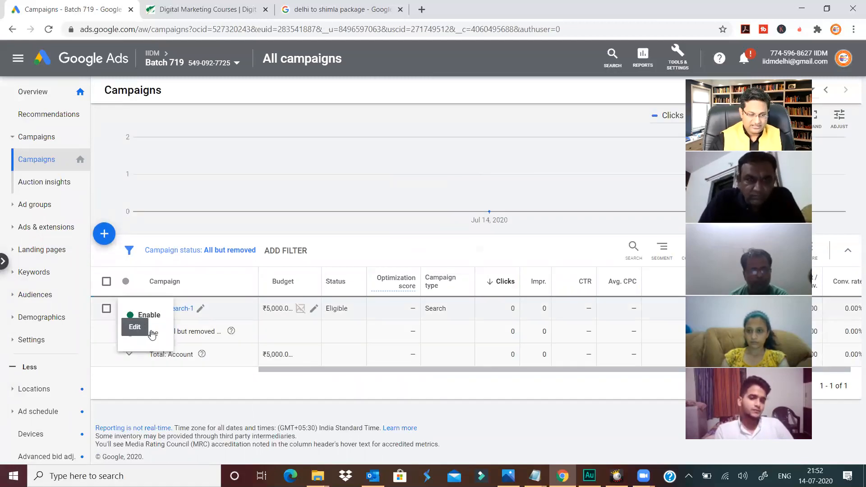
pyautogui.click(148, 334)
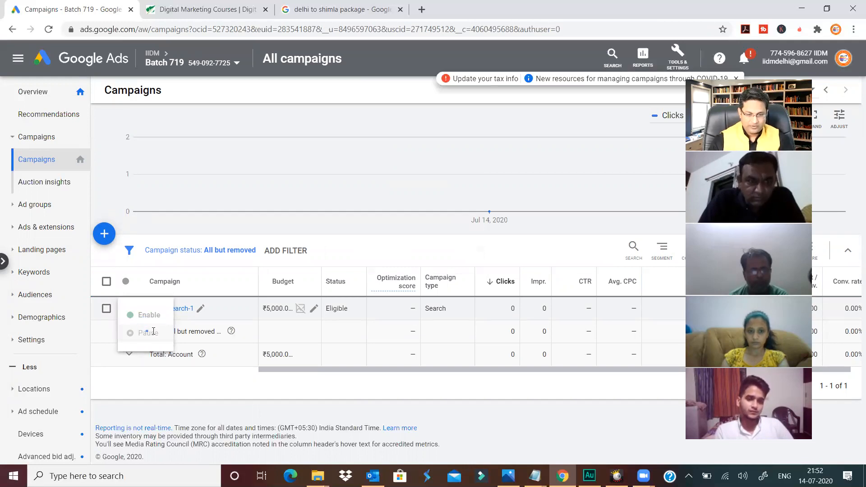
# Open Batch 719 Ad Group in the Search-1 campaign and examine its search keywords and negative keywords.
pyautogui.click(180, 309)
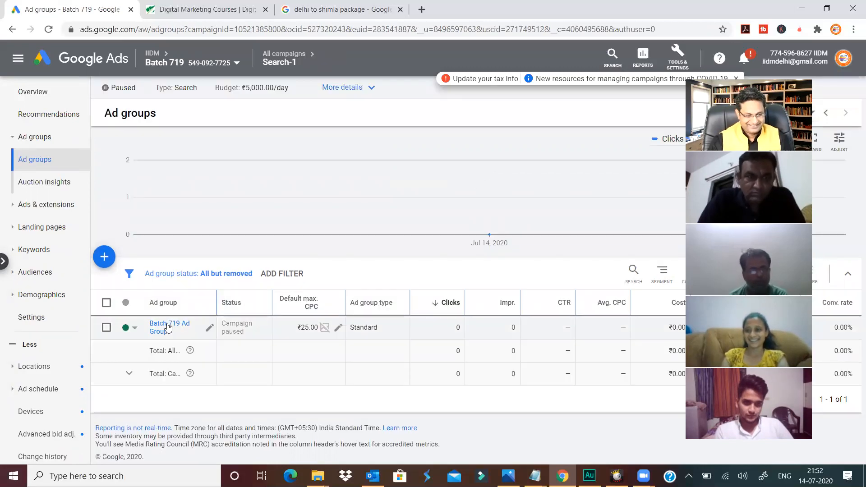
pyautogui.click(168, 326)
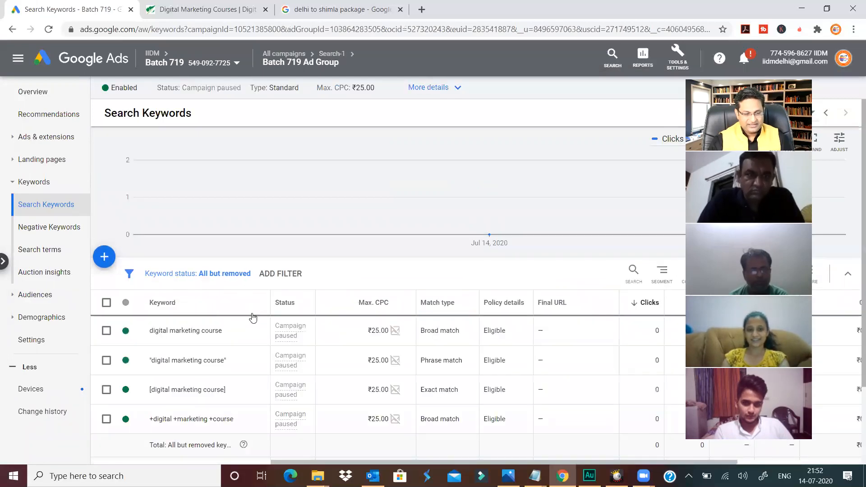
pyautogui.scroll(-2, 251, 319)
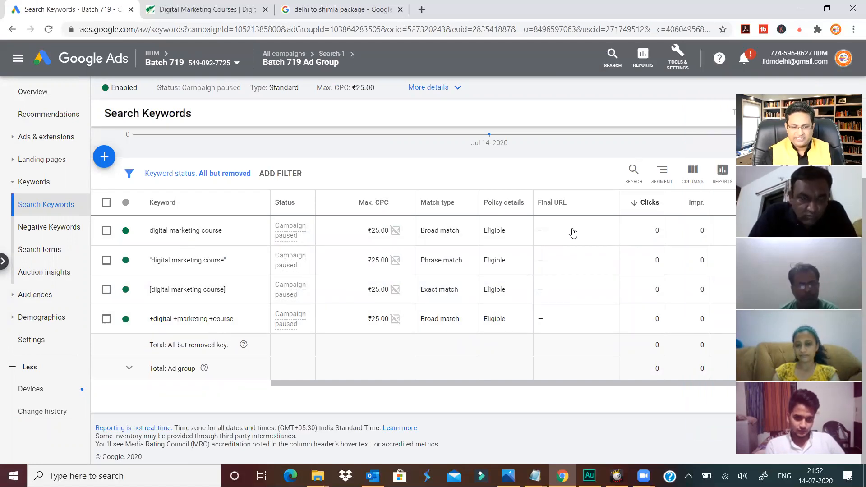
pyautogui.moveTo(545, 382)
pyautogui.mouseDown()
pyautogui.moveTo(630, 378)
pyautogui.moveTo(538, 383)
pyautogui.mouseUp()
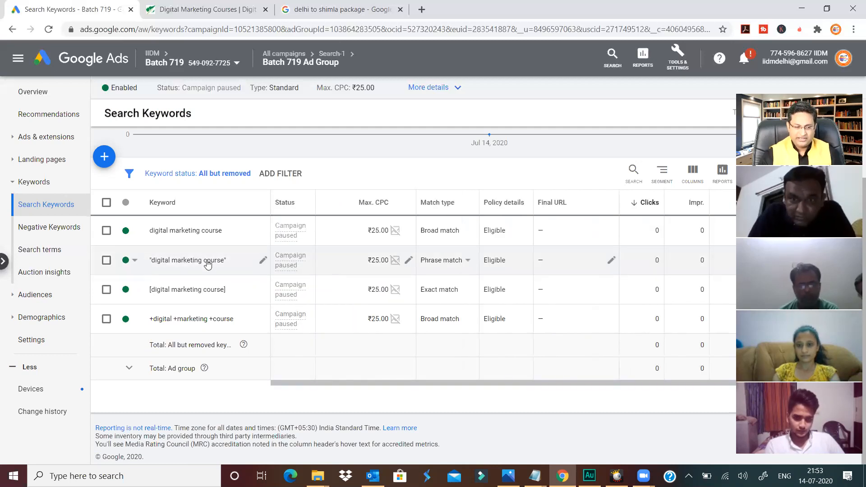
pyautogui.click(66, 227)
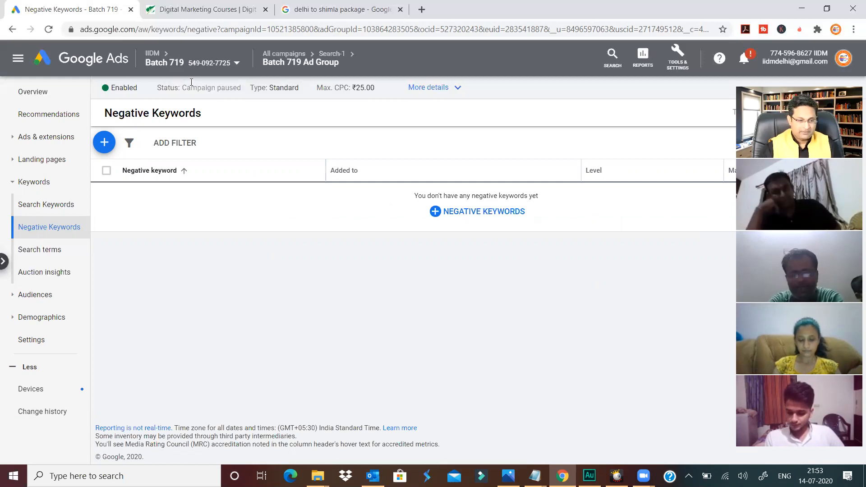
# Set the Search-1 campaign's daily budget to ₹100, and check the saved amount without changing it again.
pyautogui.click(277, 55)
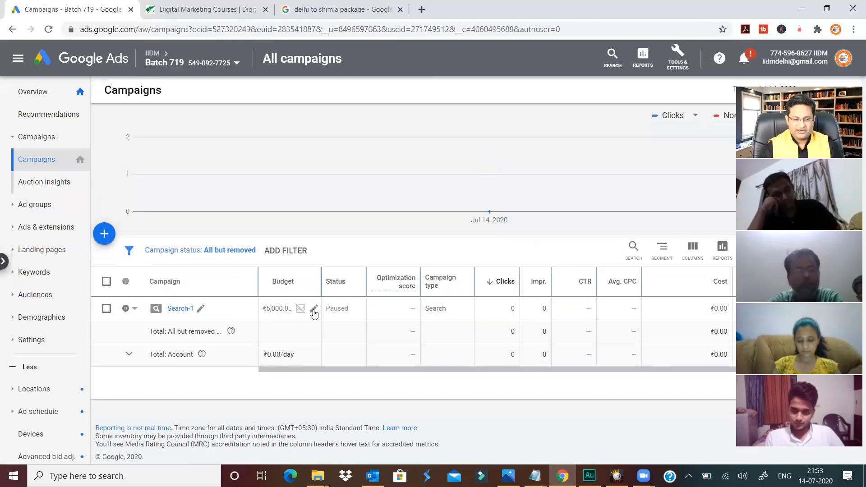
pyautogui.click(314, 310)
pyautogui.moveTo(318, 324); pyautogui.dragTo(259, 335)
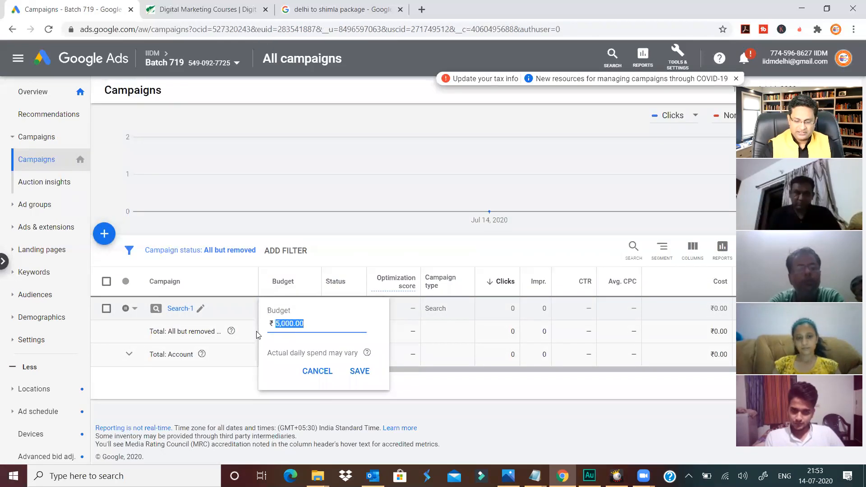
pyautogui.write('100')
pyautogui.click(350, 371)
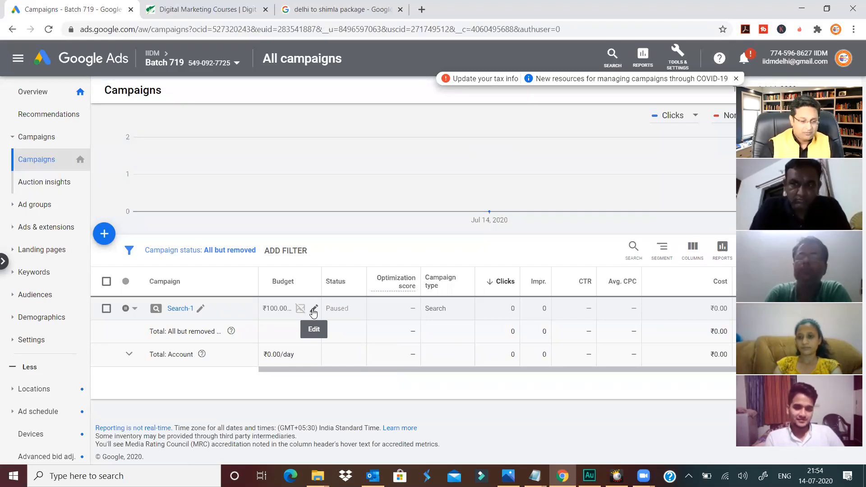
pyautogui.click(315, 309)
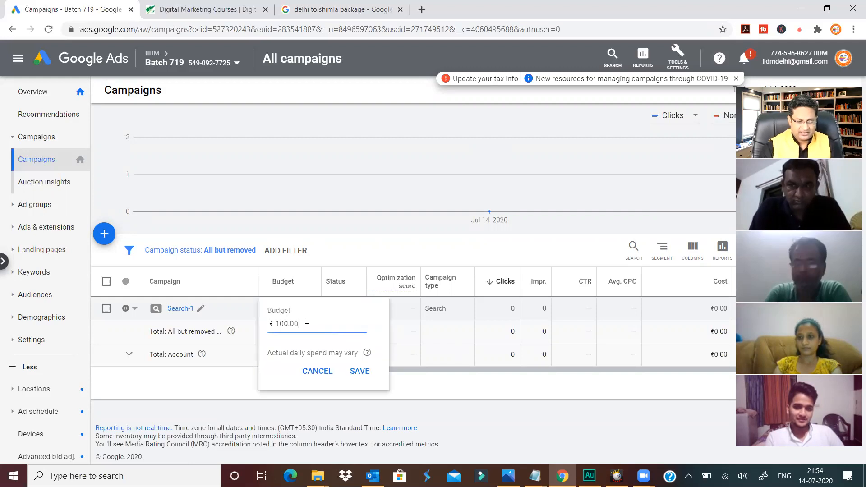
pyautogui.click(320, 370)
# In Batch 719 Ad Group, set the max. CPC of the broad match "digital marketing course" keyword to ₹10 and the phrase match one to ₹10.21.
pyautogui.click(175, 308)
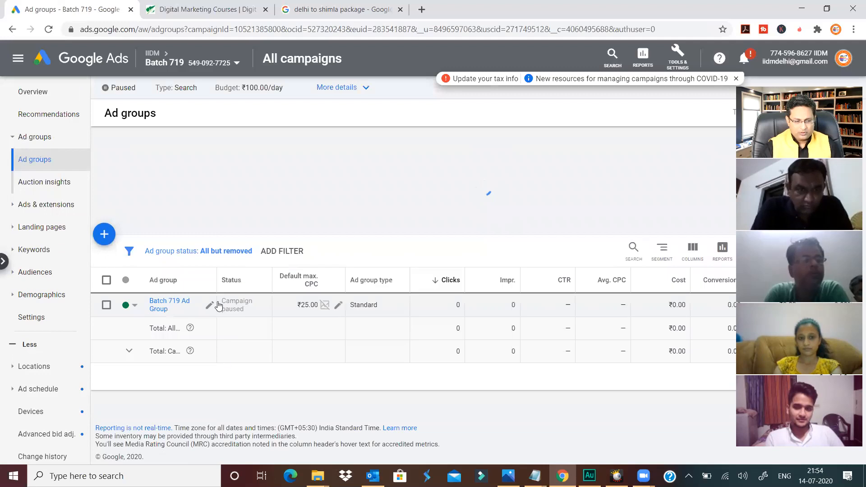
pyautogui.click(153, 332)
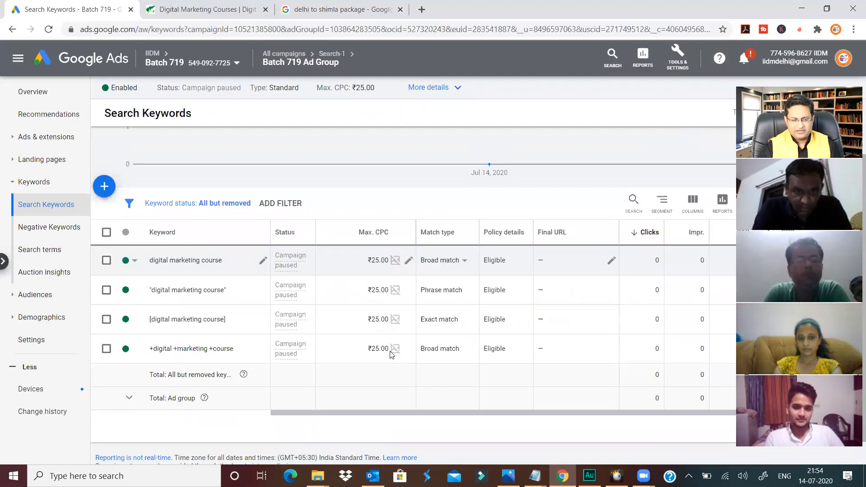
pyautogui.scroll(-1, 377, 277)
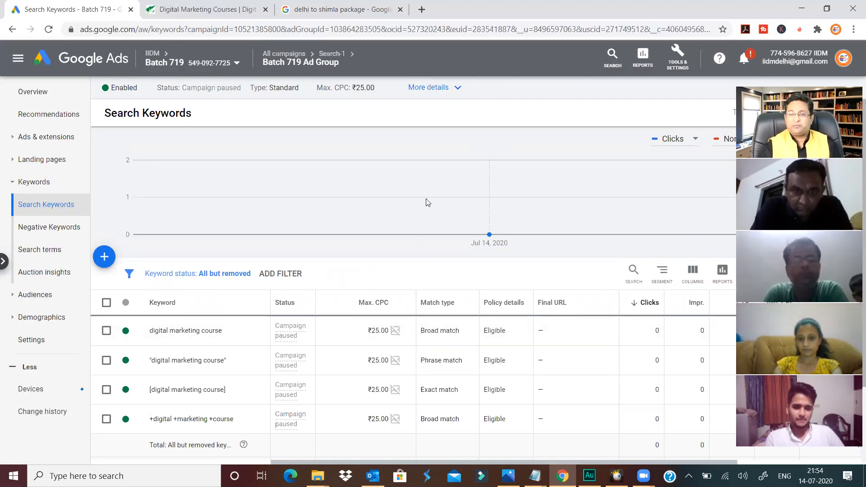
pyautogui.moveTo(426, 200)
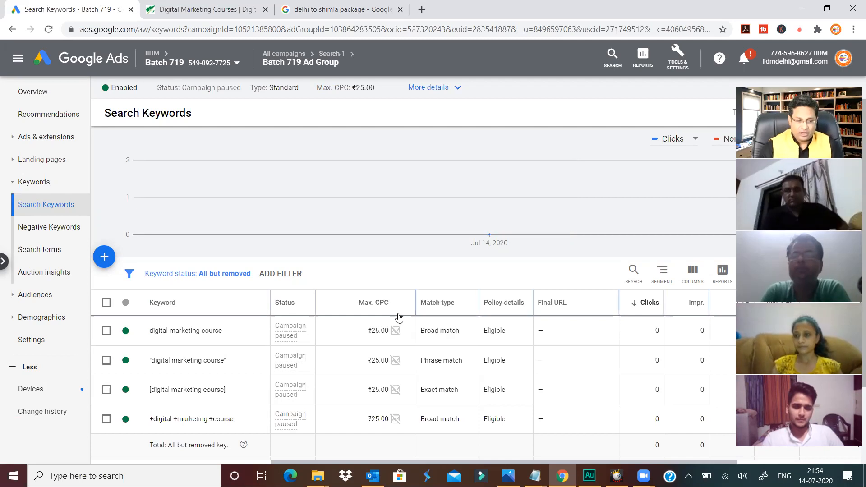
pyautogui.scroll(-2, 399, 334)
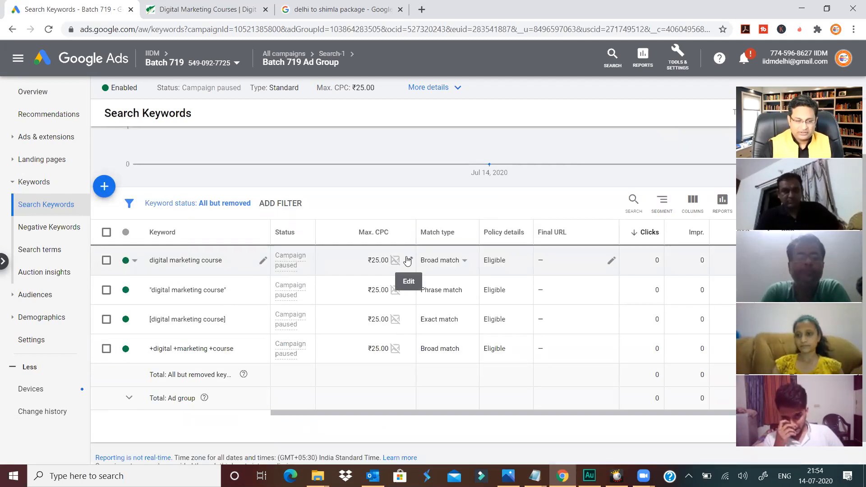
pyautogui.click(408, 261)
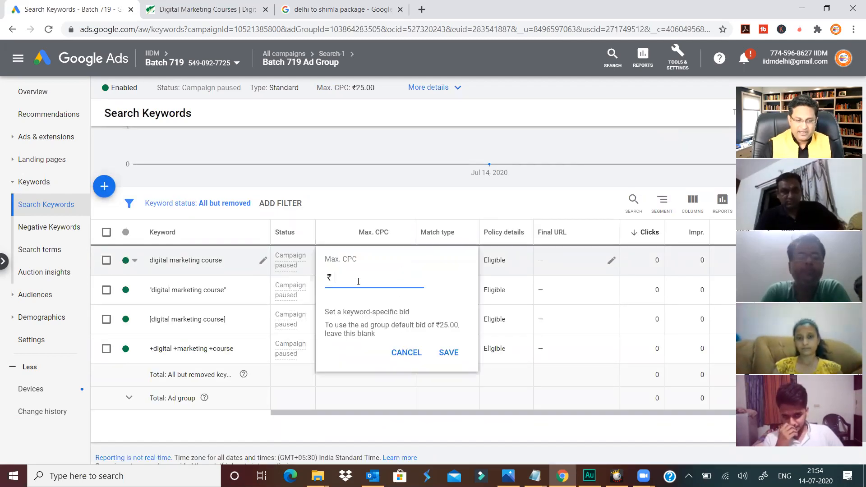
pyautogui.write('10')
pyautogui.click(449, 353)
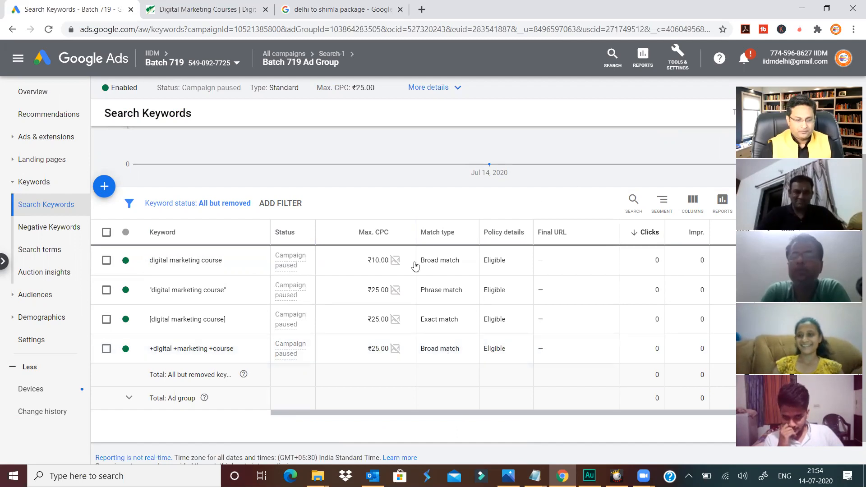
pyautogui.click(409, 291)
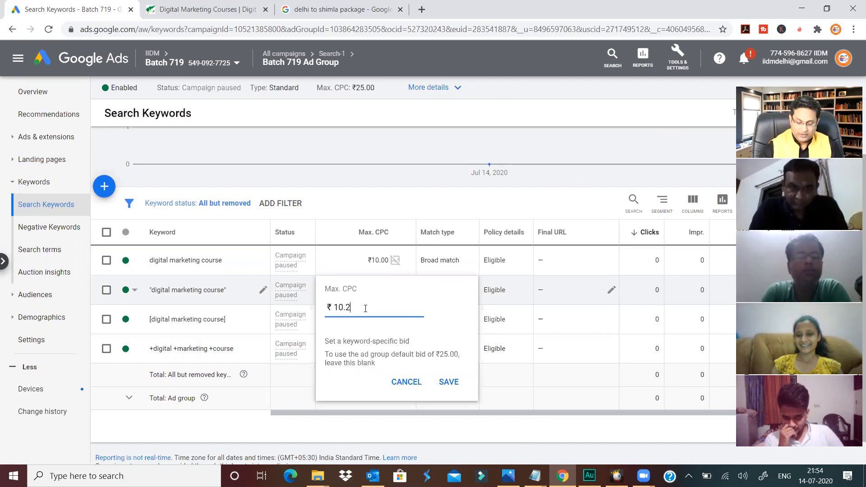
pyautogui.press('Return')
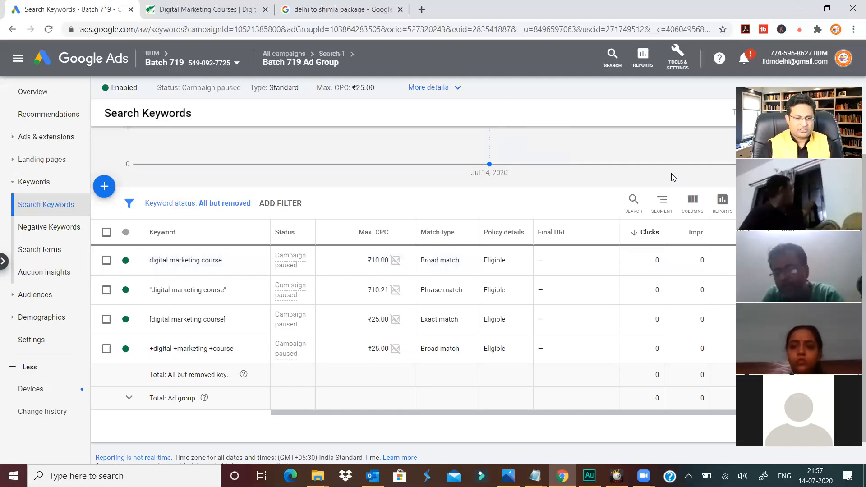
# Set the max. CPC of the broad match keyword "digital marketing course" to ₹2.
pyautogui.click(408, 261)
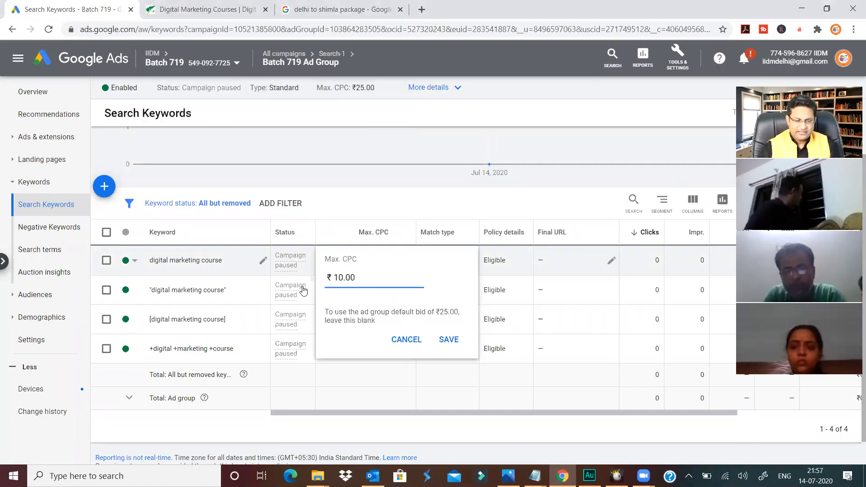
pyautogui.write('2')
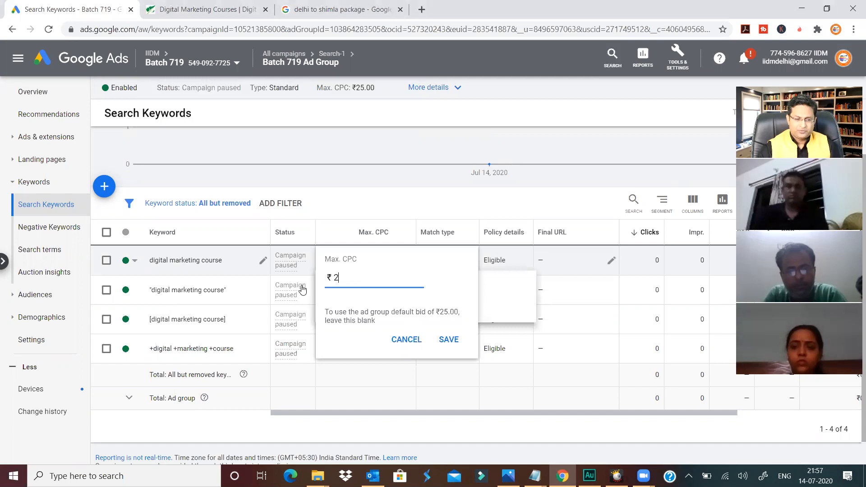
pyautogui.click(448, 339)
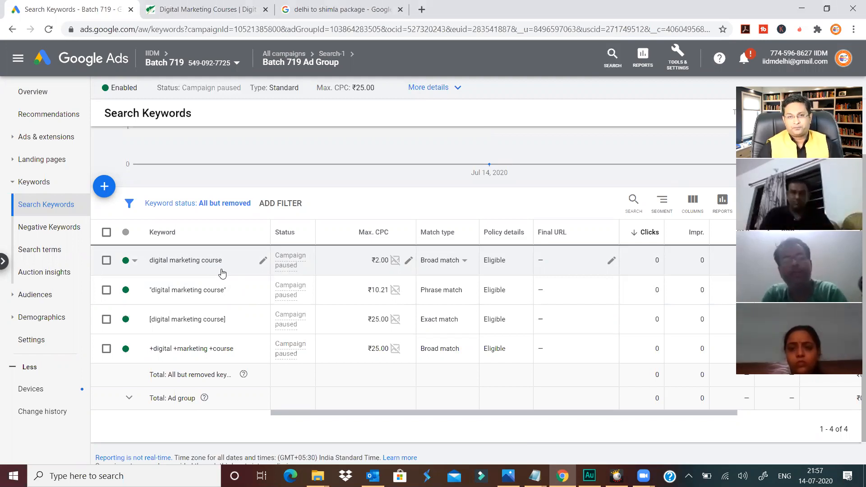
pyautogui.moveTo(287, 269)
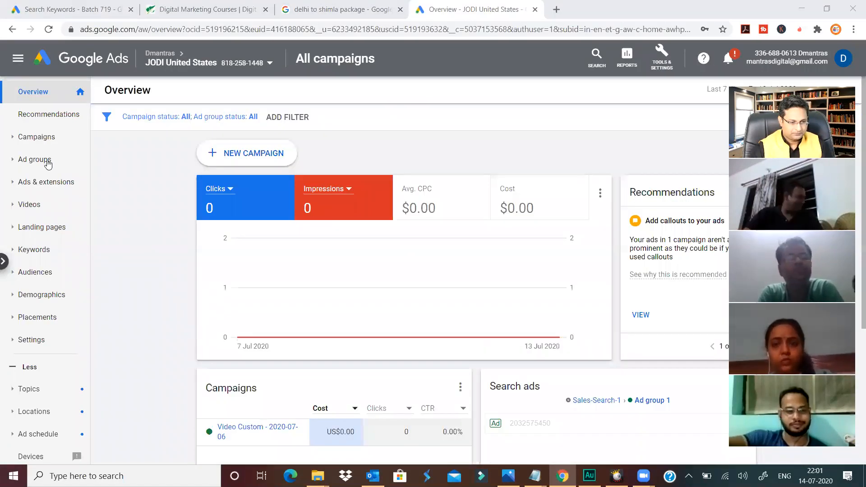
# In the JODI United States account, open the search keywords of Ad group 1 in the Sales-Search-1 campaign to examine their status.
pyautogui.click(37, 137)
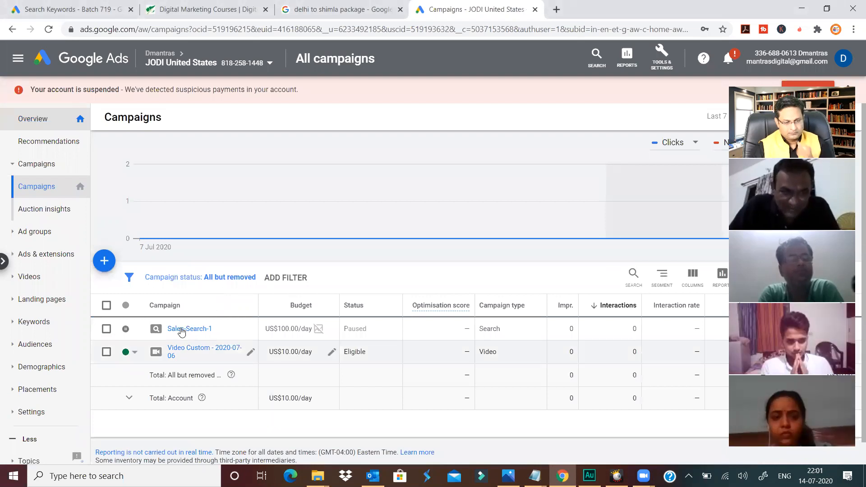
pyautogui.click(182, 331)
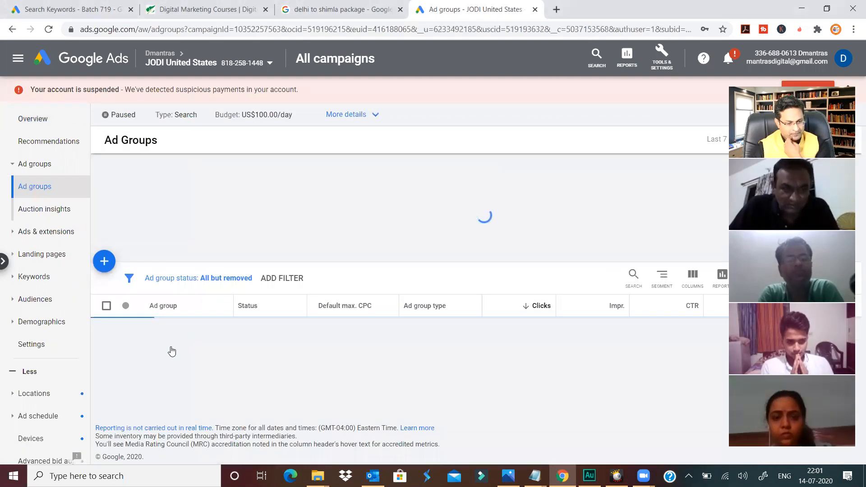
pyautogui.click(162, 353)
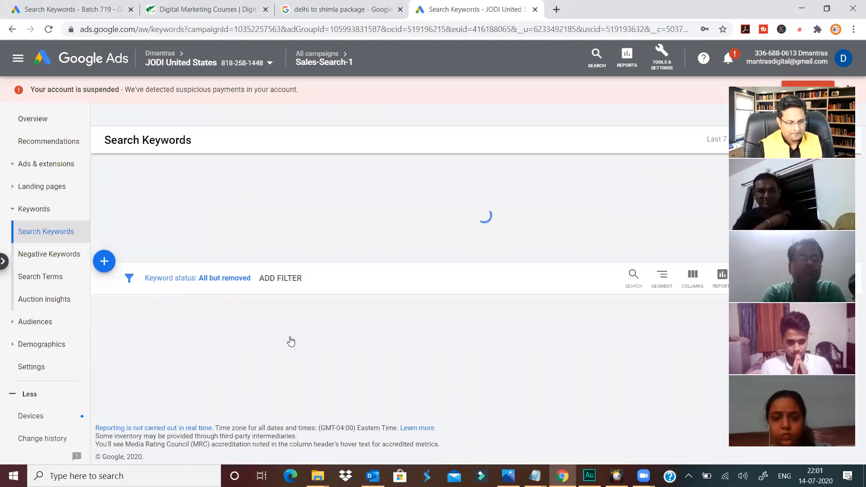
# Return to the list of all campaigns and enable the Sales-Search-1 campaign.
pyautogui.click(315, 54)
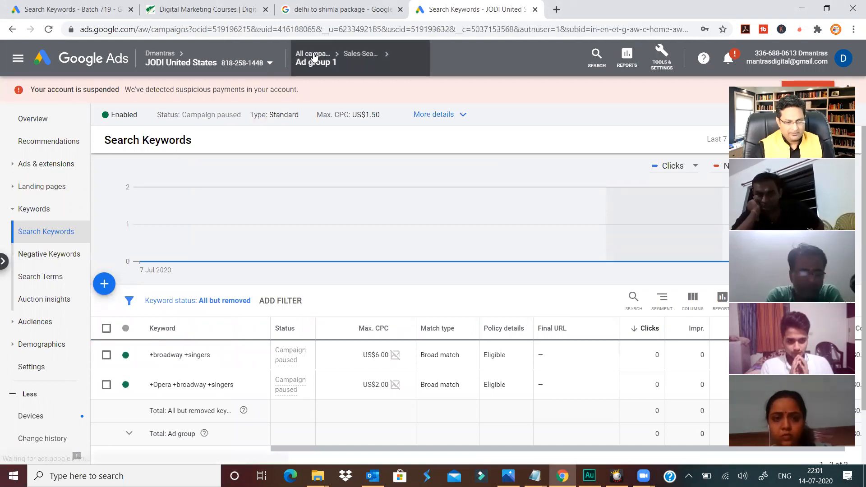
pyautogui.click(138, 333)
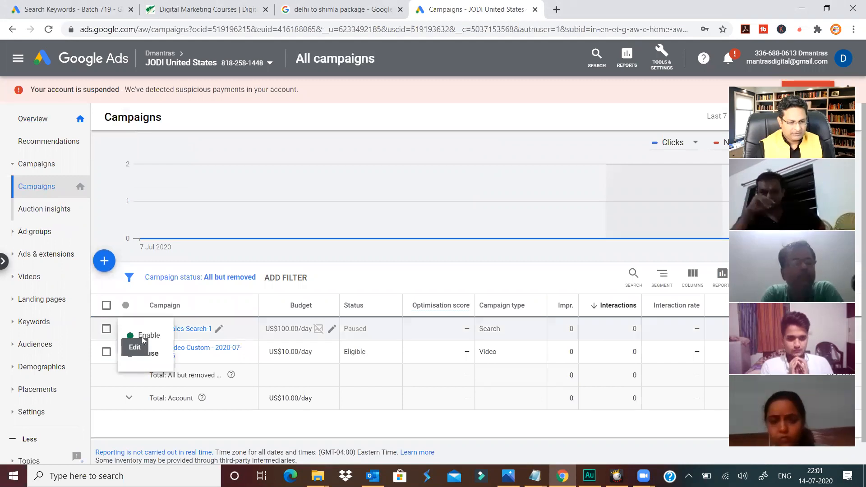
pyautogui.click(143, 337)
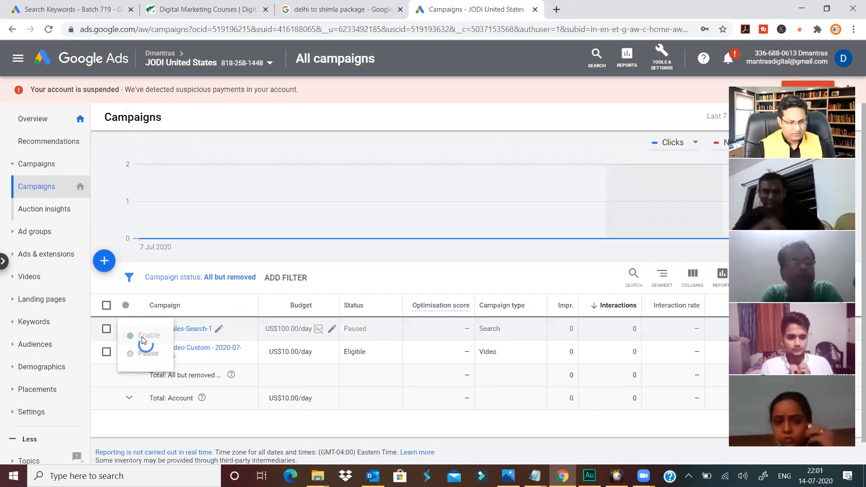
# In Ad group 1 of Sales-Search-1, set the max. CPC of the "+broadway +singers" keyword to US$1 and check its status.
pyautogui.click(183, 328)
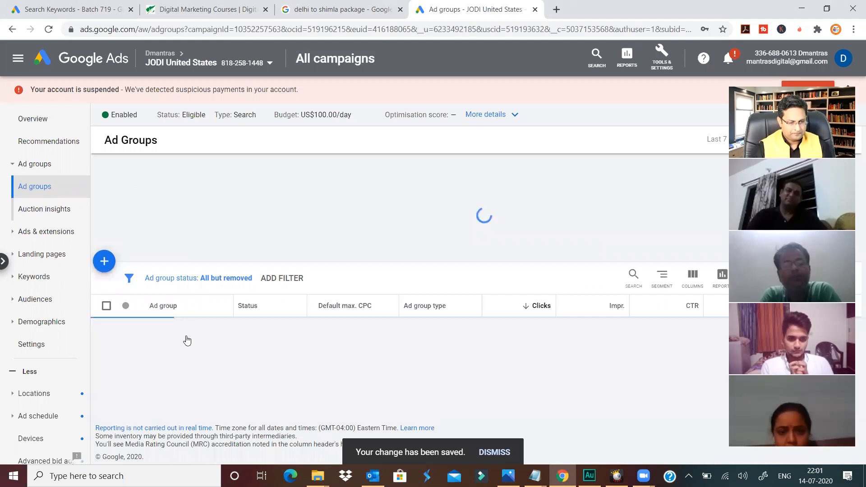
pyautogui.click(167, 355)
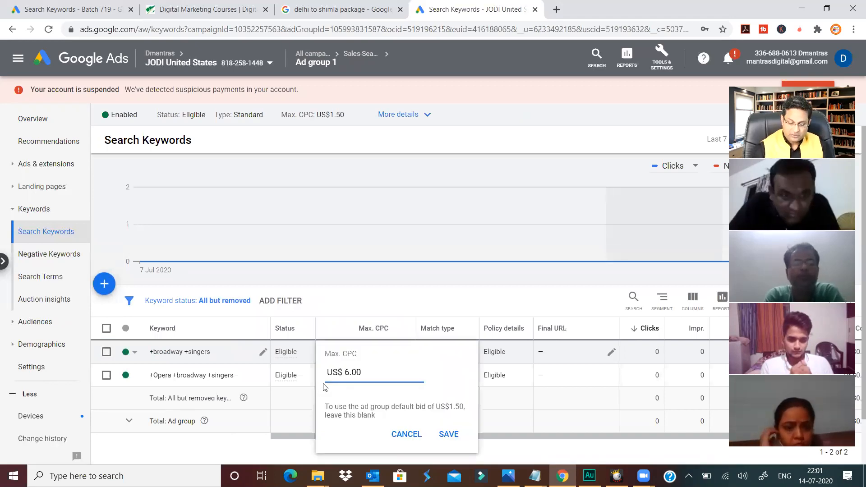
pyautogui.write('1')
pyautogui.click(453, 436)
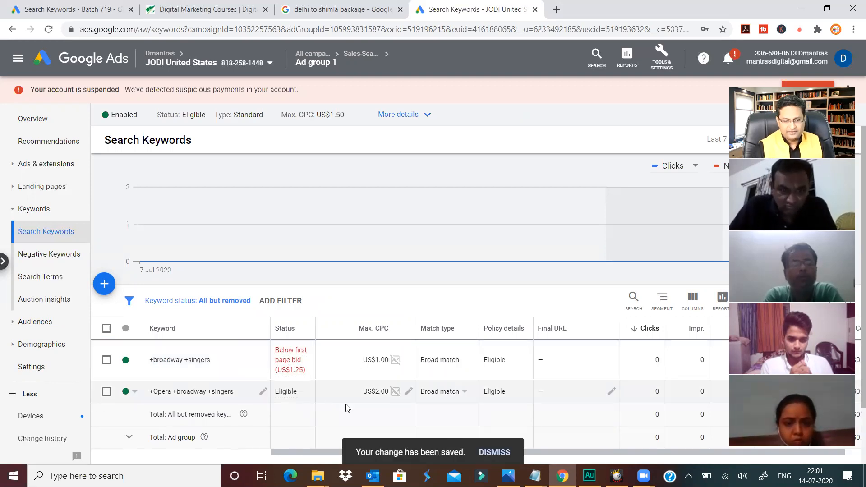
pyautogui.click(303, 376)
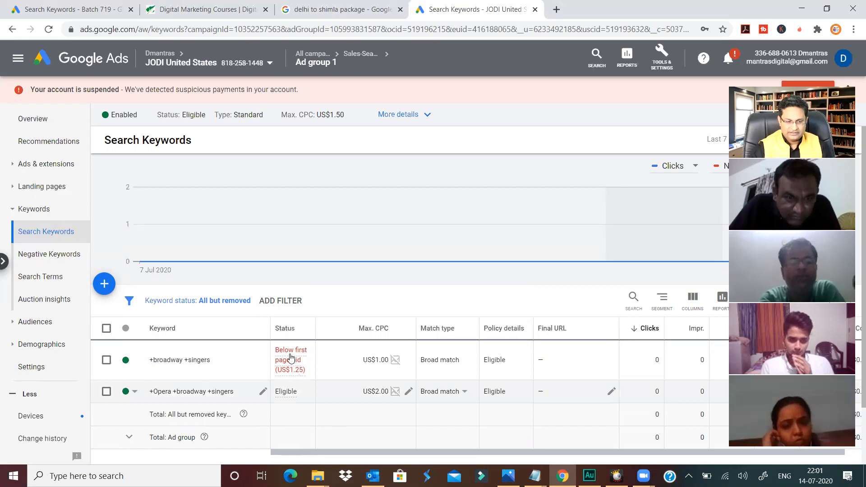
# Set the max. CPC of the "+broadway +singers" keyword to US$1.30 and check its status details.
pyautogui.moveTo(291, 358)
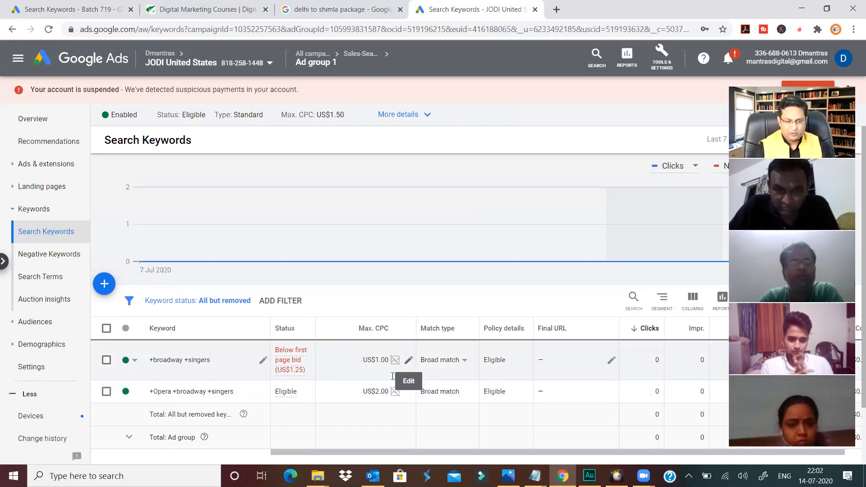
pyautogui.click(409, 362)
pyautogui.hotkey('ctrl', 'a')
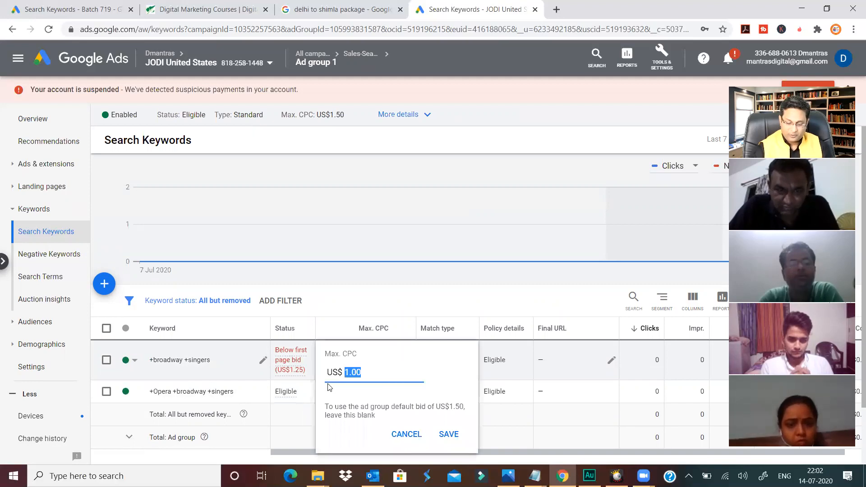
pyautogui.write('1.30')
pyautogui.press('Return')
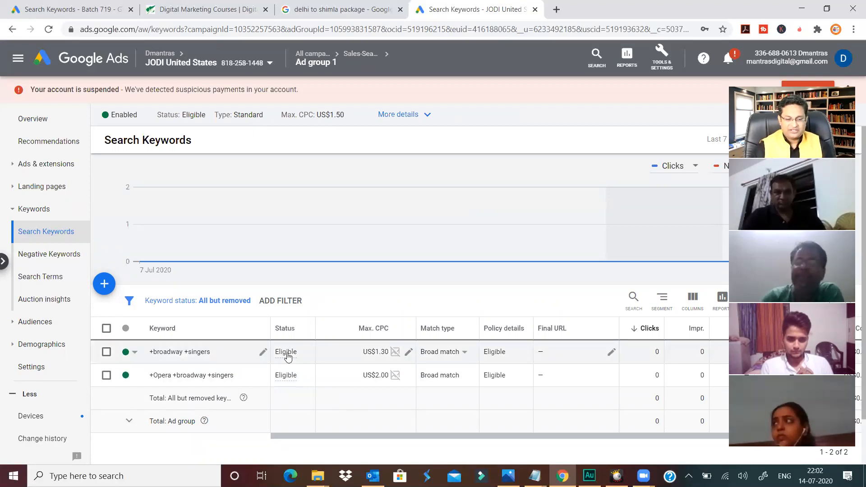
pyautogui.moveTo(288, 357)
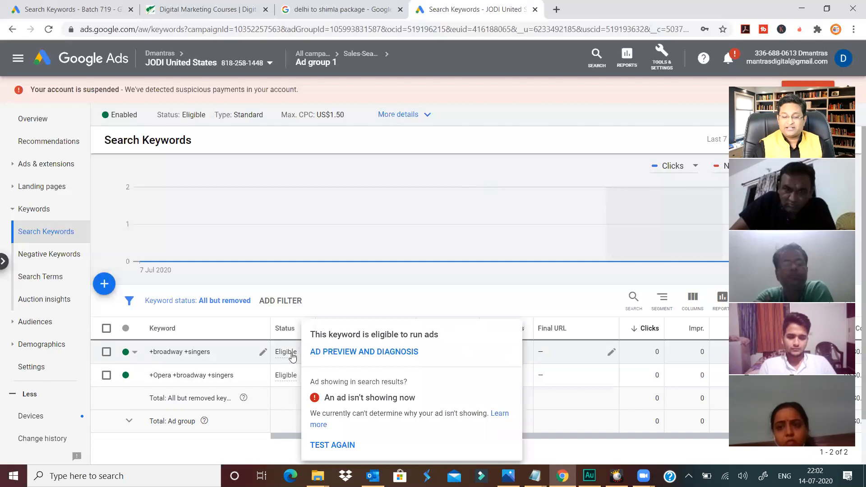
pyautogui.moveTo(419, 235)
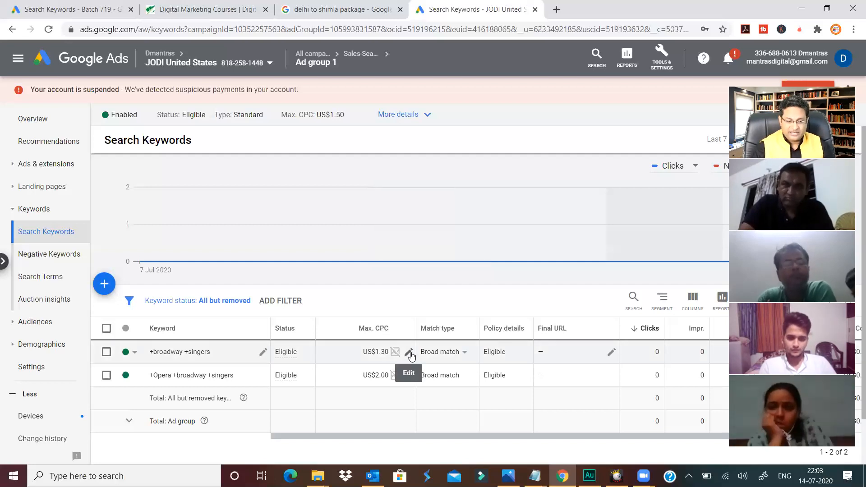
# Set the max. CPC of the "+broadway +singers" keyword to US$1.25.
pyautogui.click(409, 353)
pyautogui.write('1.25')
pyautogui.press('Return')
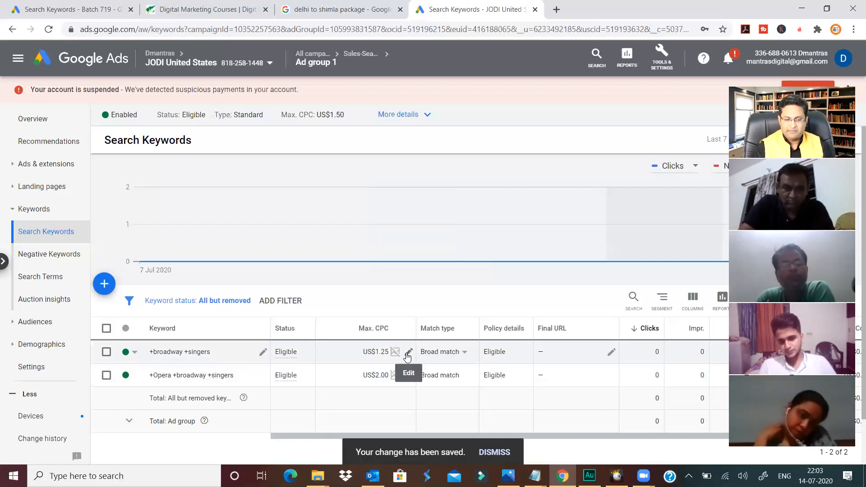
# Lower the max. CPC of the "+broadway +singers" keyword to US$1.24 to test its status just under the first page bid.
pyautogui.click(408, 353)
pyautogui.write('1.24')
pyautogui.press('Return')
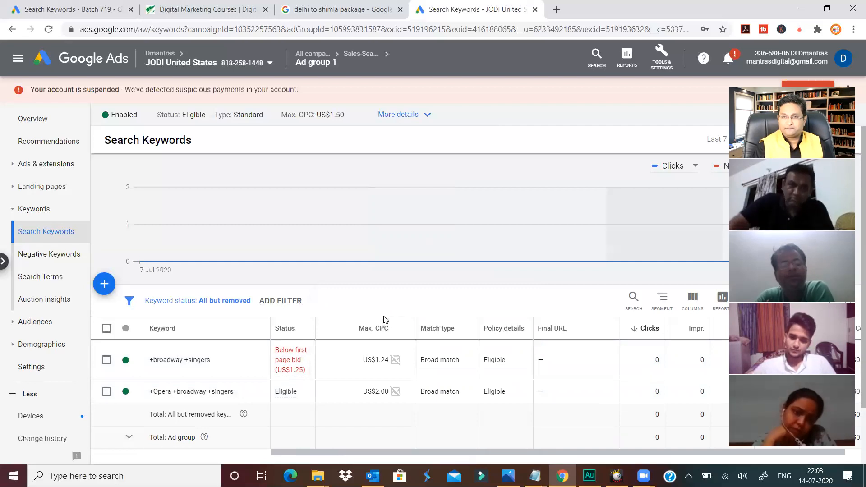
# Raise the max. CPC of the "+broadway +singers" keyword to US$1.50.
pyautogui.scroll(-2, 384, 320)
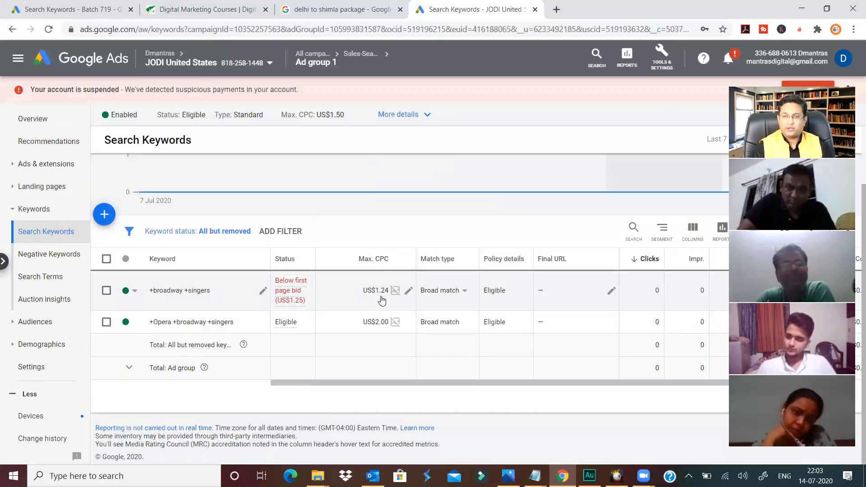
pyautogui.click(406, 292)
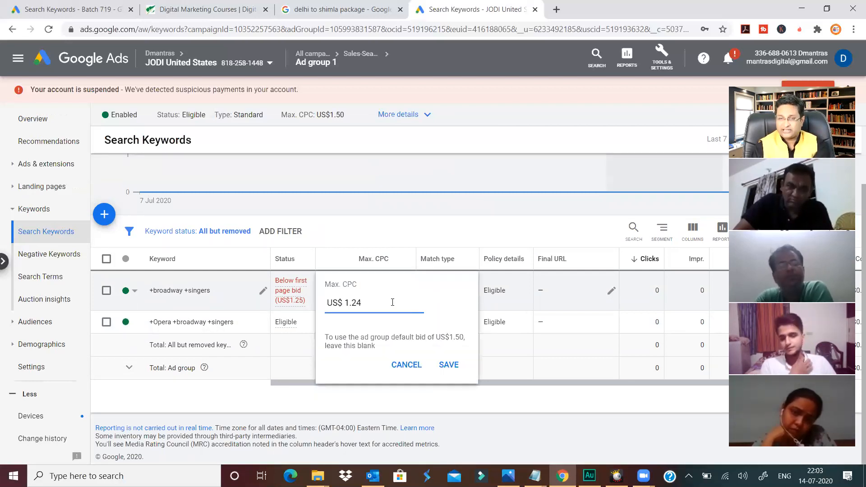
pyautogui.doubleClick(344, 312)
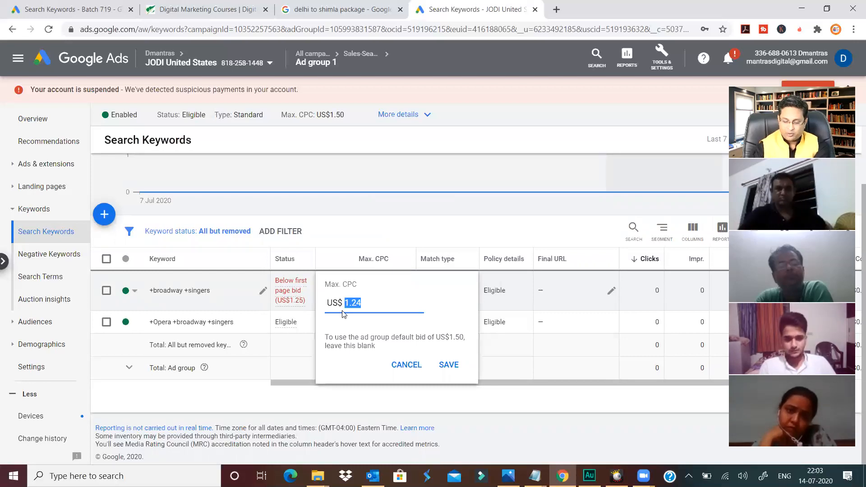
pyautogui.write('1')
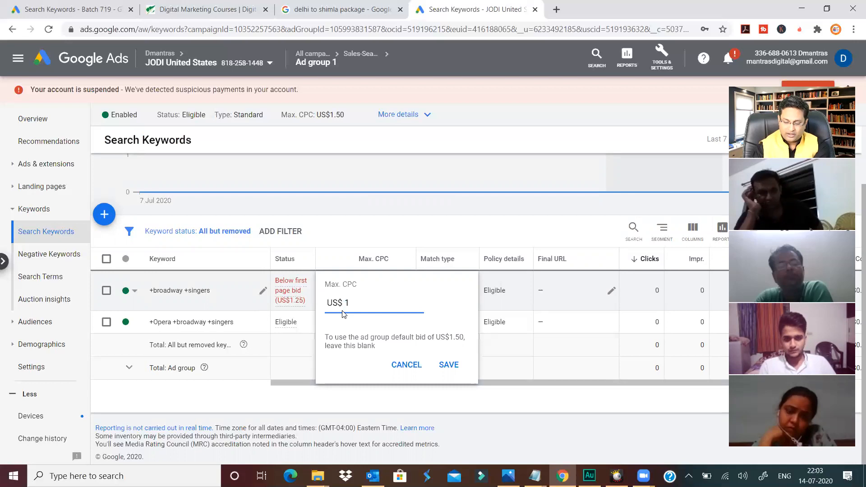
pyautogui.write('.50')
pyautogui.press('Return')
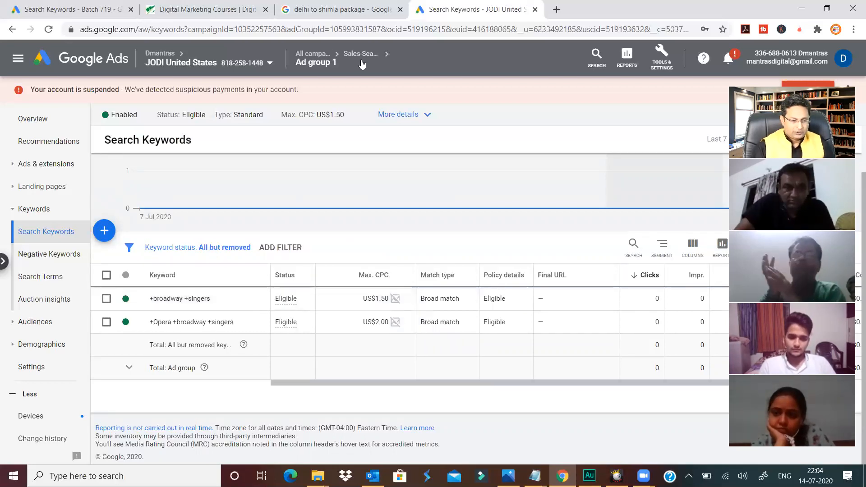
# Return to the Batch 719 account and open the negative keywords of Batch 719 Ad Group.
pyautogui.click(328, 7)
pyautogui.click(230, 8)
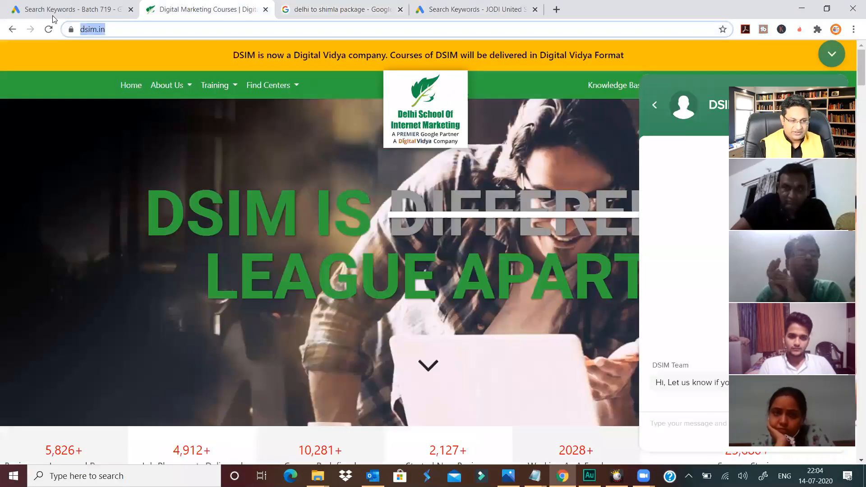
pyautogui.click(62, 10)
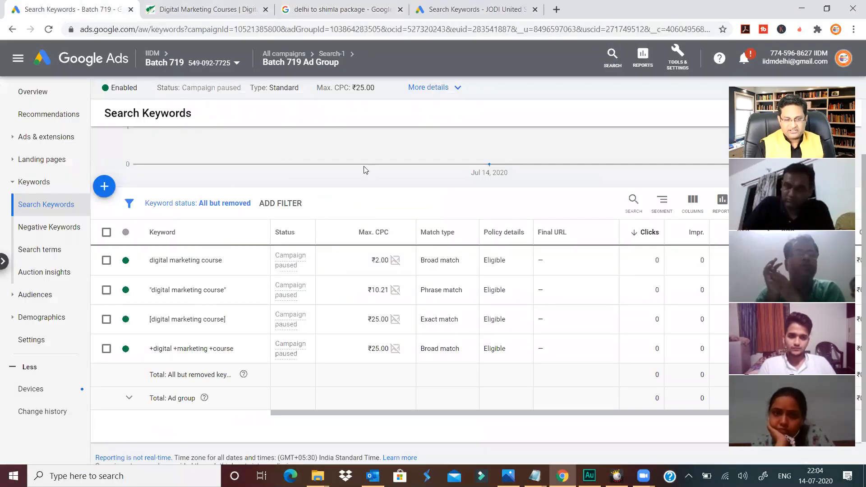
pyautogui.click(45, 227)
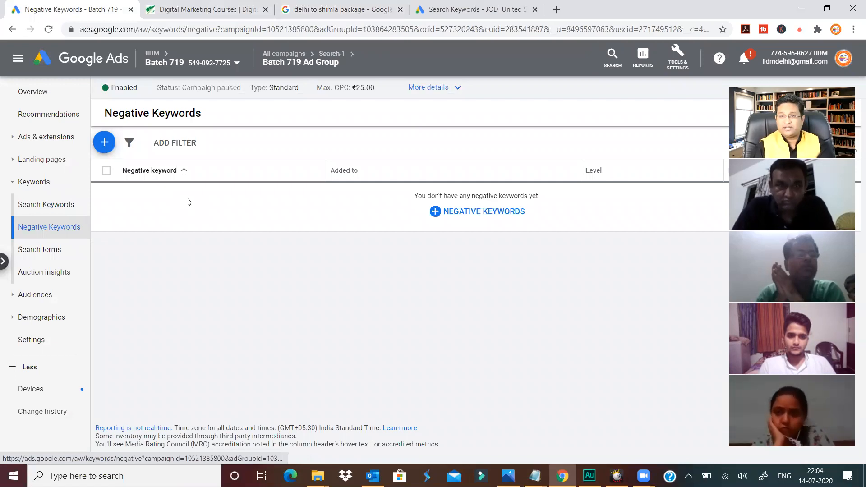
# Add "fake" and "job" as negative keywords at ad group level for Batch 719 Ad Group and save them.
pyautogui.click(476, 219)
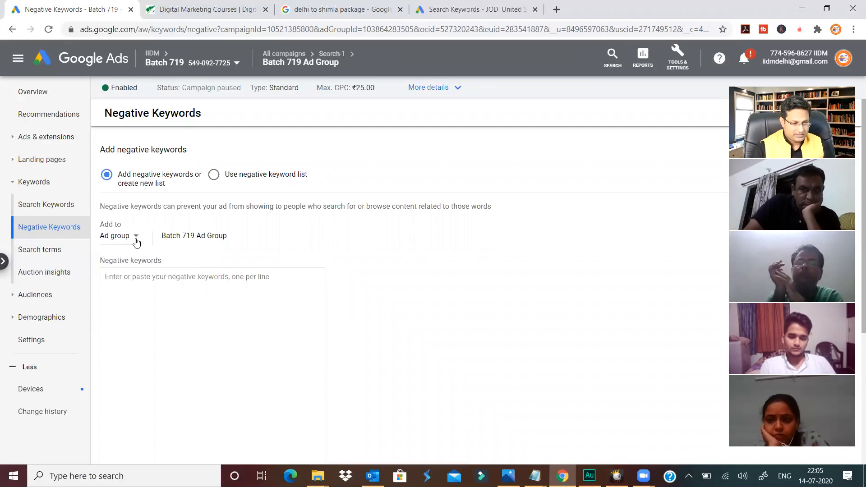
pyautogui.click(136, 236)
pyautogui.click(136, 270)
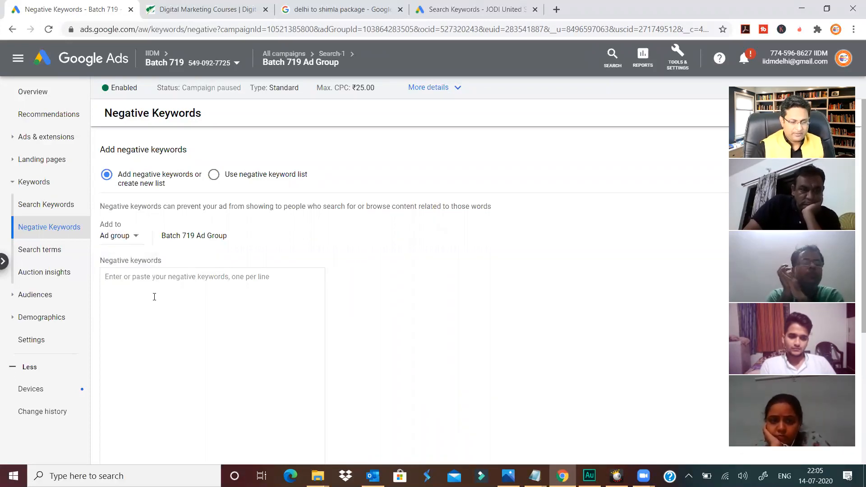
pyautogui.write('fake')
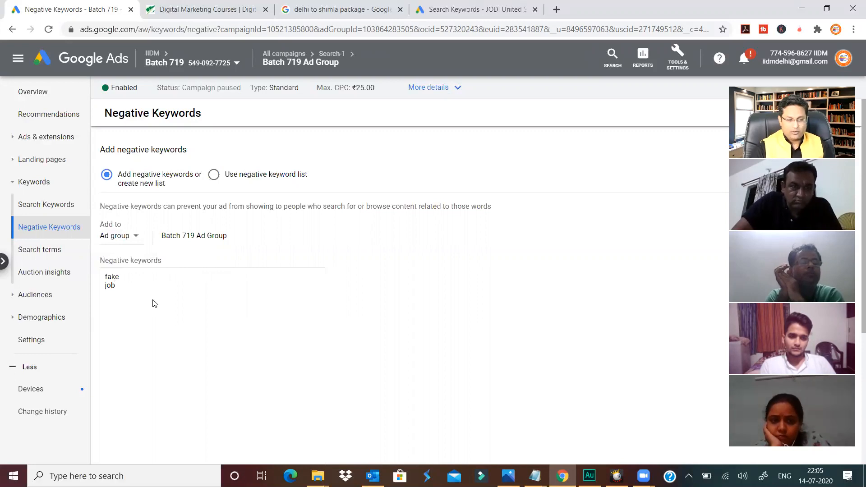
pyautogui.scroll(-5, 153, 304)
pyautogui.click(107, 326)
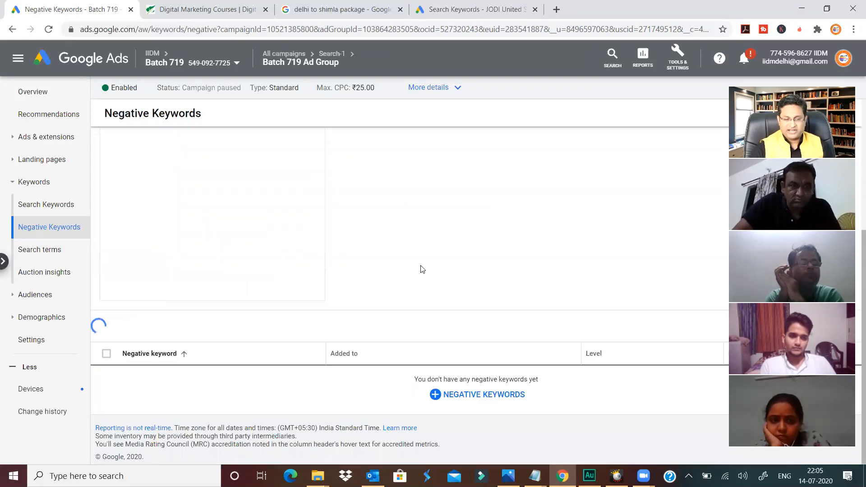